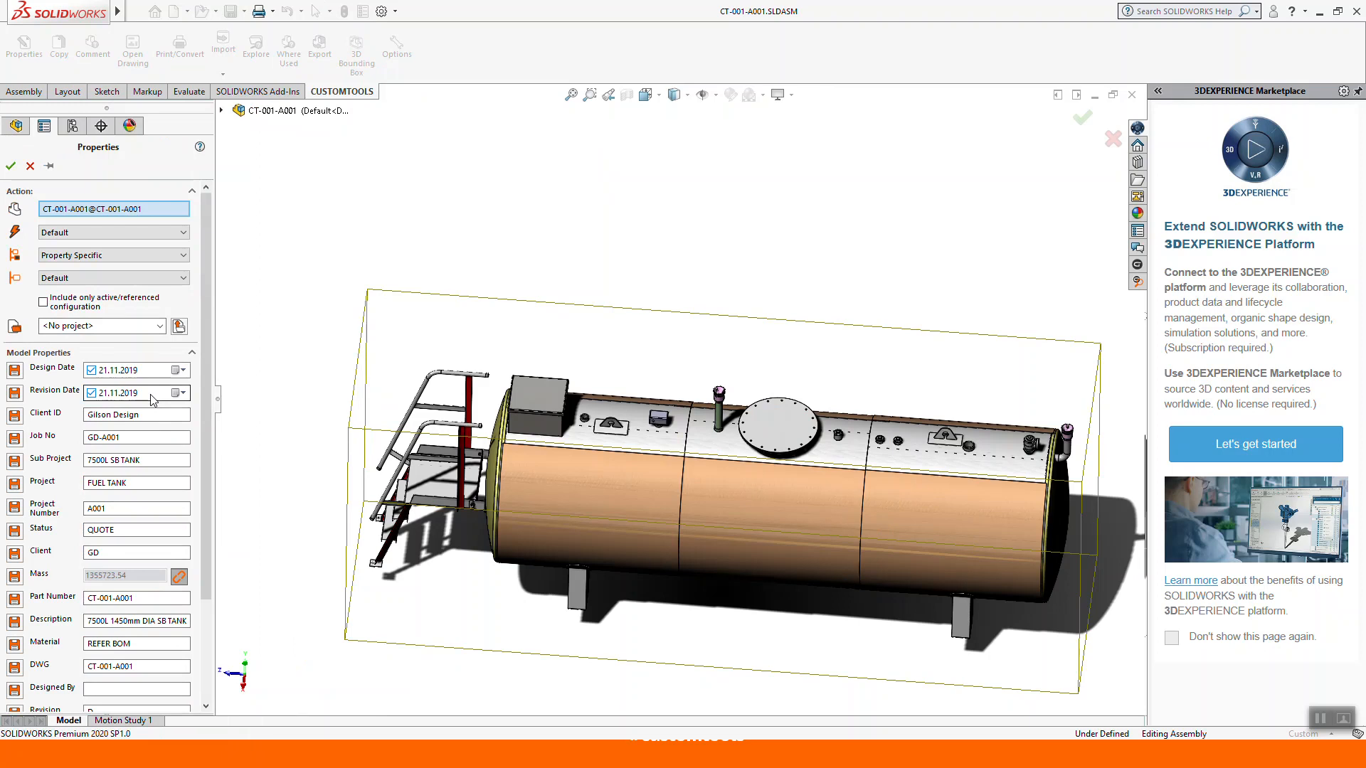
# Close the properties, open the CUSTOMTOOLS Odoo Login user options, and clear the Database and Communication Point values.
pyautogui.click(30, 167)
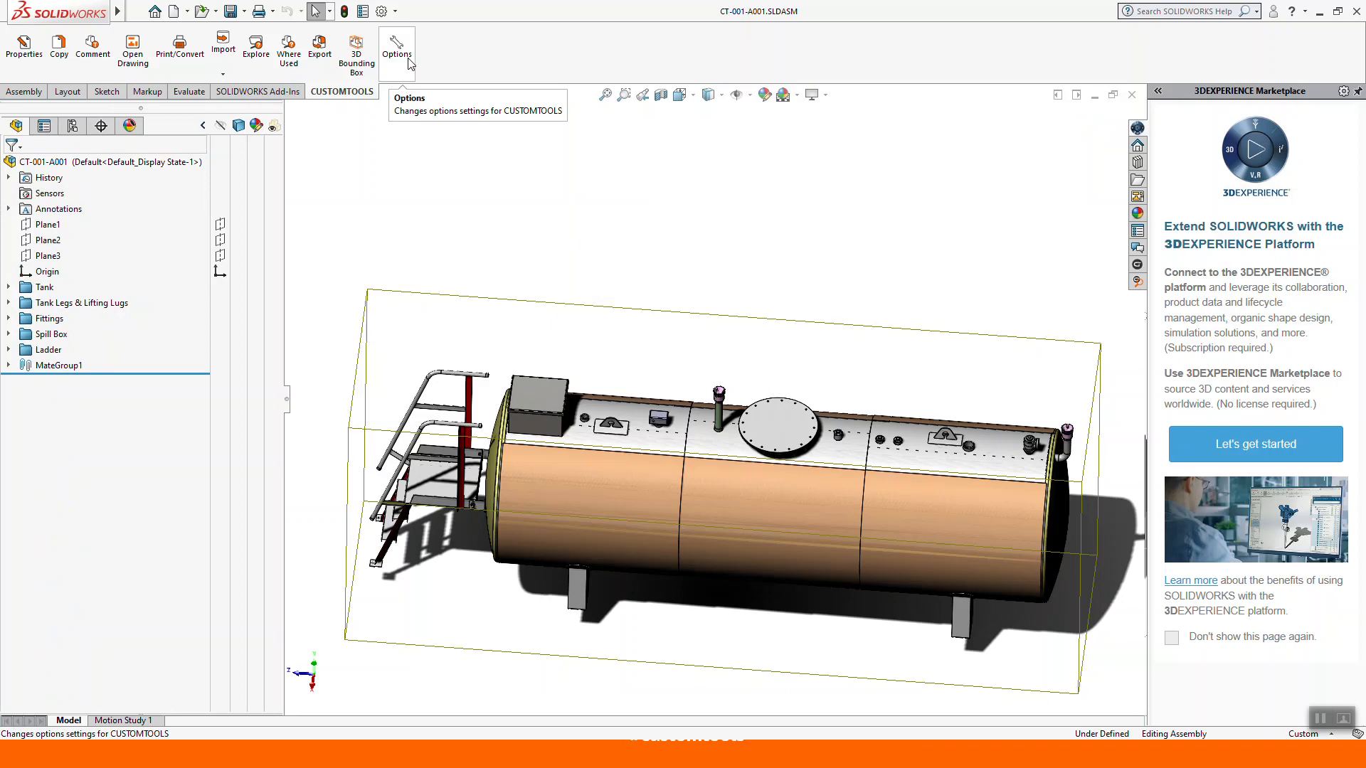
pyautogui.click(407, 57)
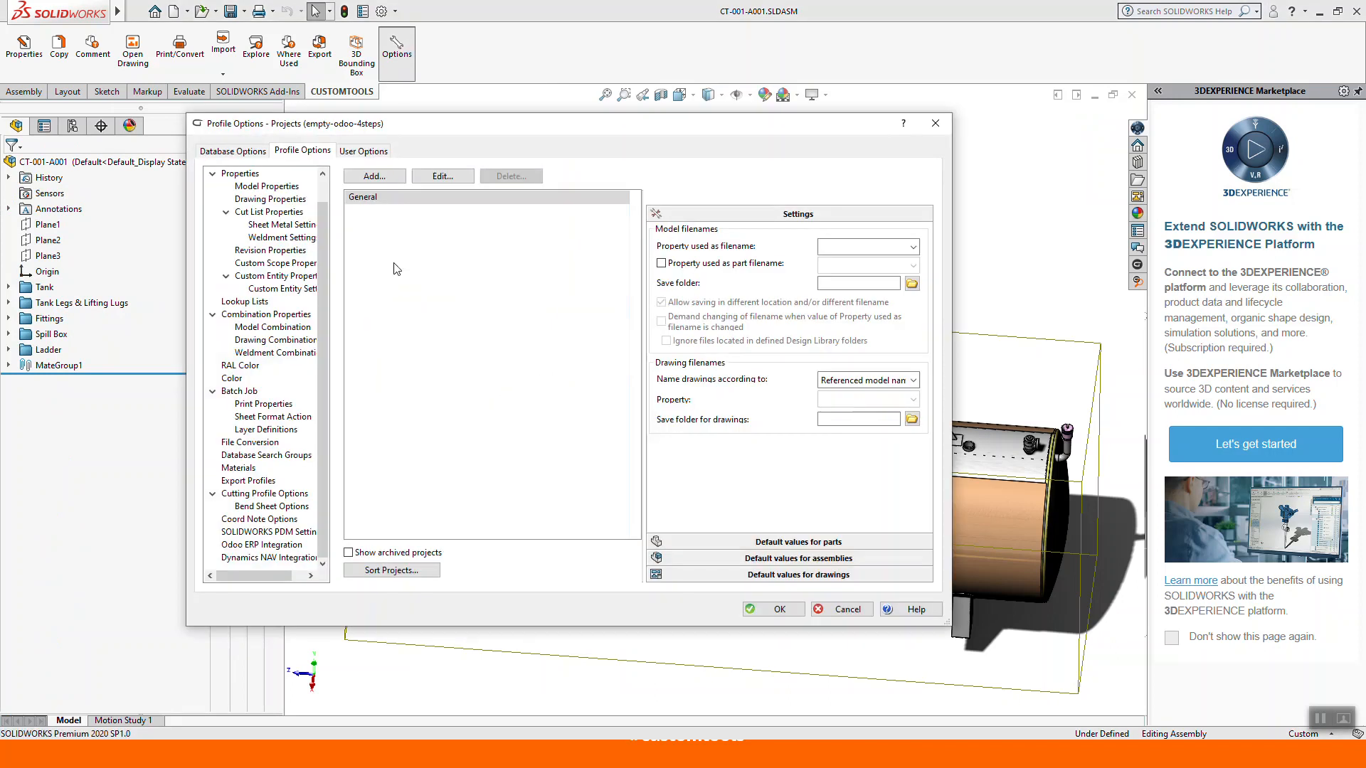
pyautogui.click(365, 152)
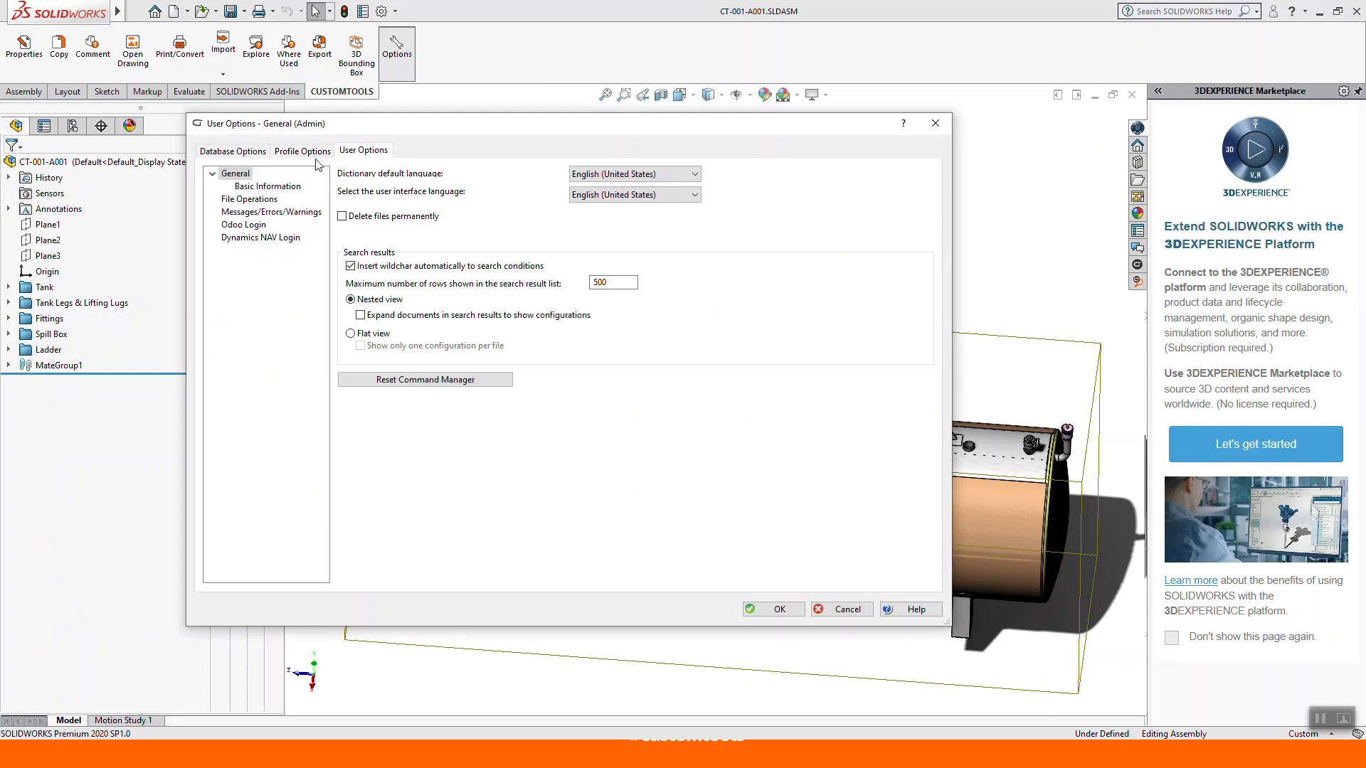
pyautogui.click(244, 225)
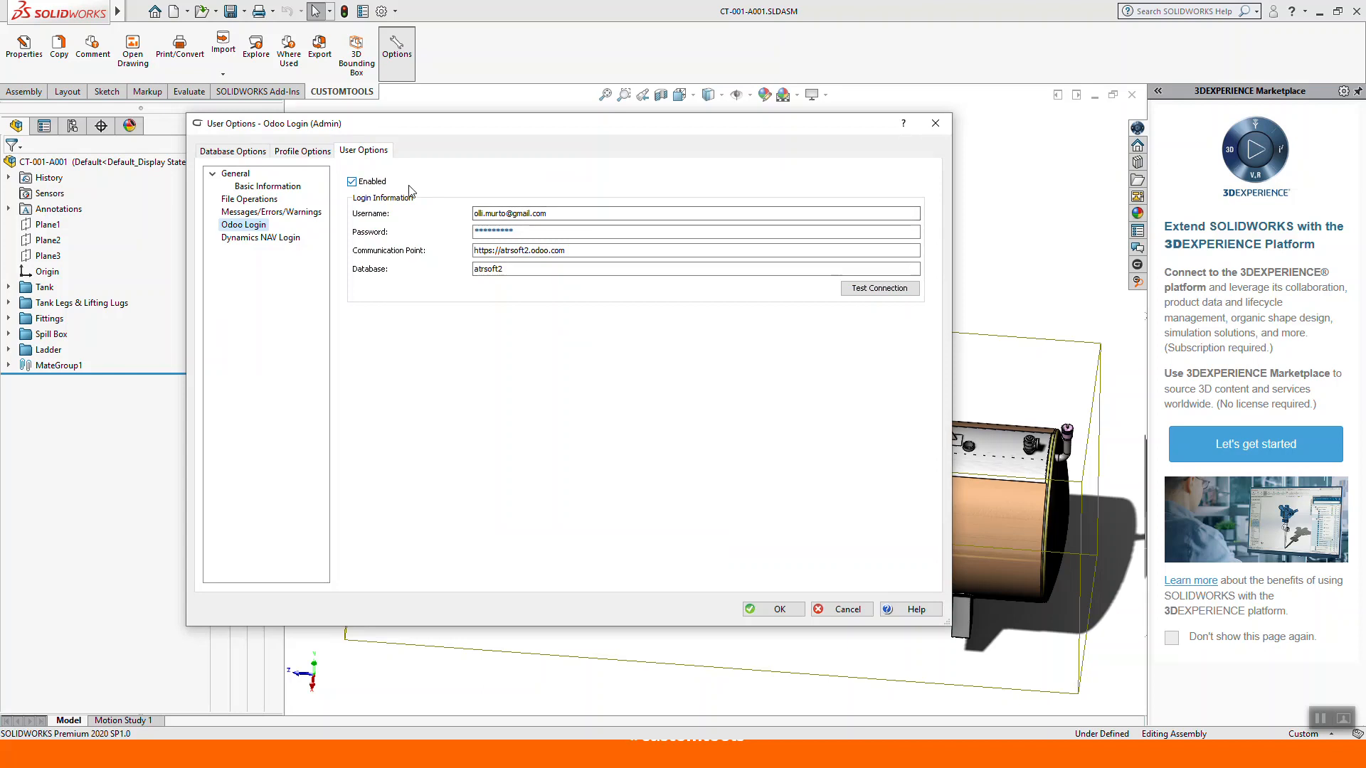
pyautogui.doubleClick(579, 267)
pyautogui.press('BackSpace')
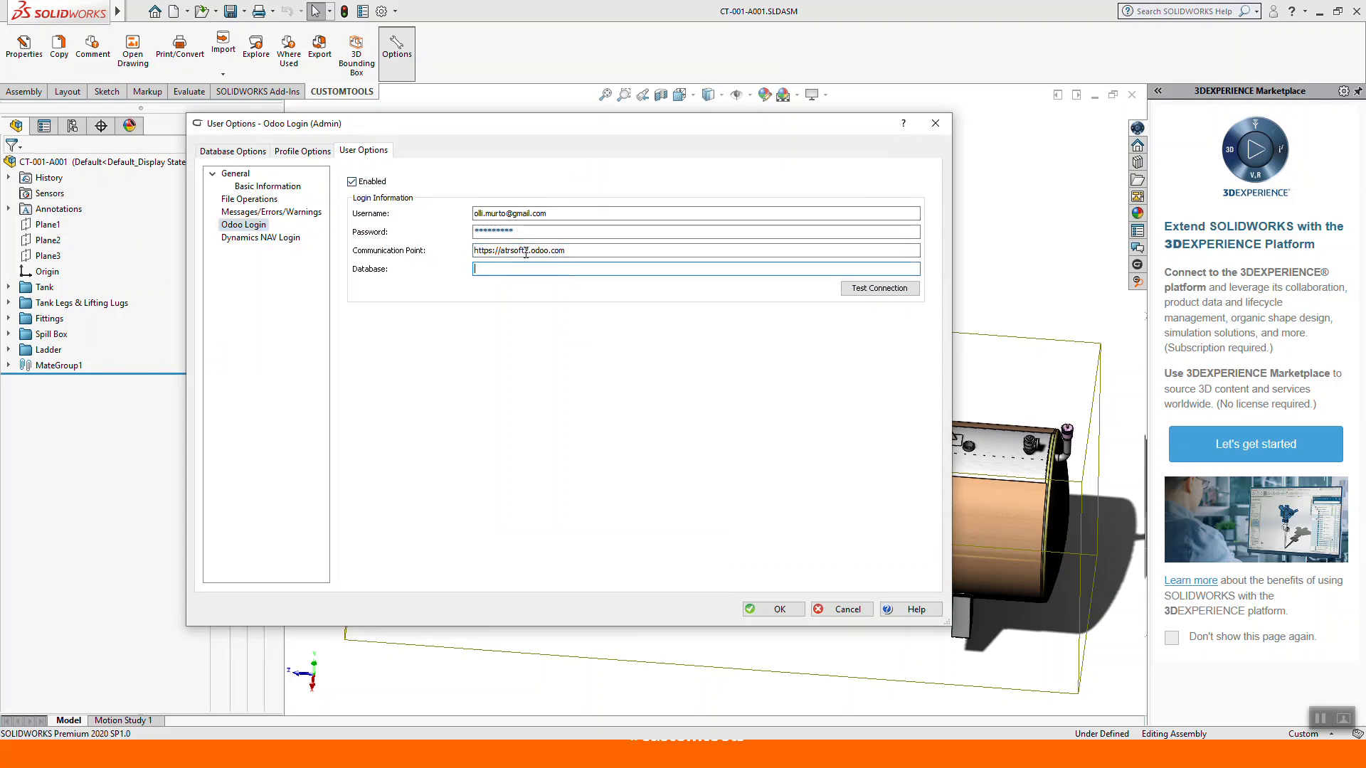
pyautogui.tripleClick(588, 249)
pyautogui.press('BackSpace')
pyautogui.click(541, 232)
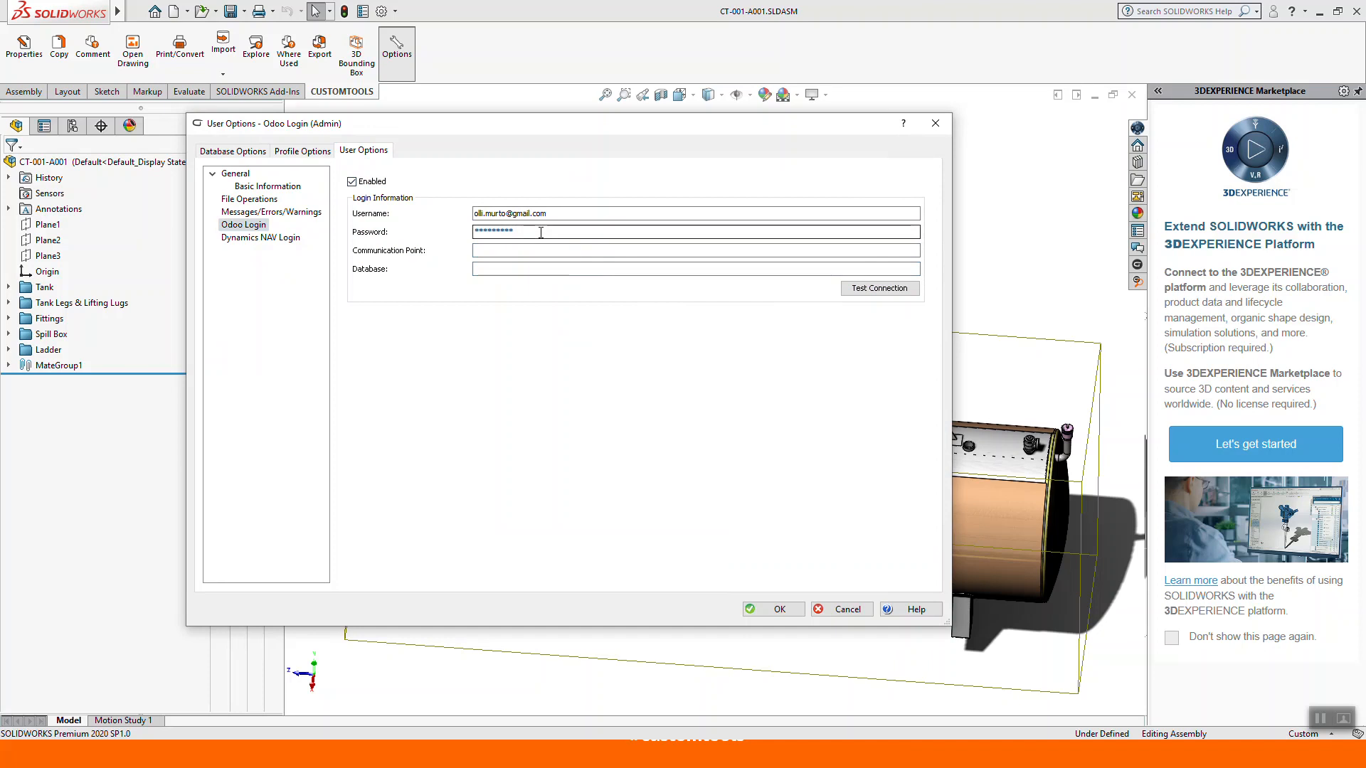
# Switch to Odoo in the browser, log in, and check the Manufacturing app's Products and Bills of Materials lists.
pyautogui.hotkey('alt', 'Tab')
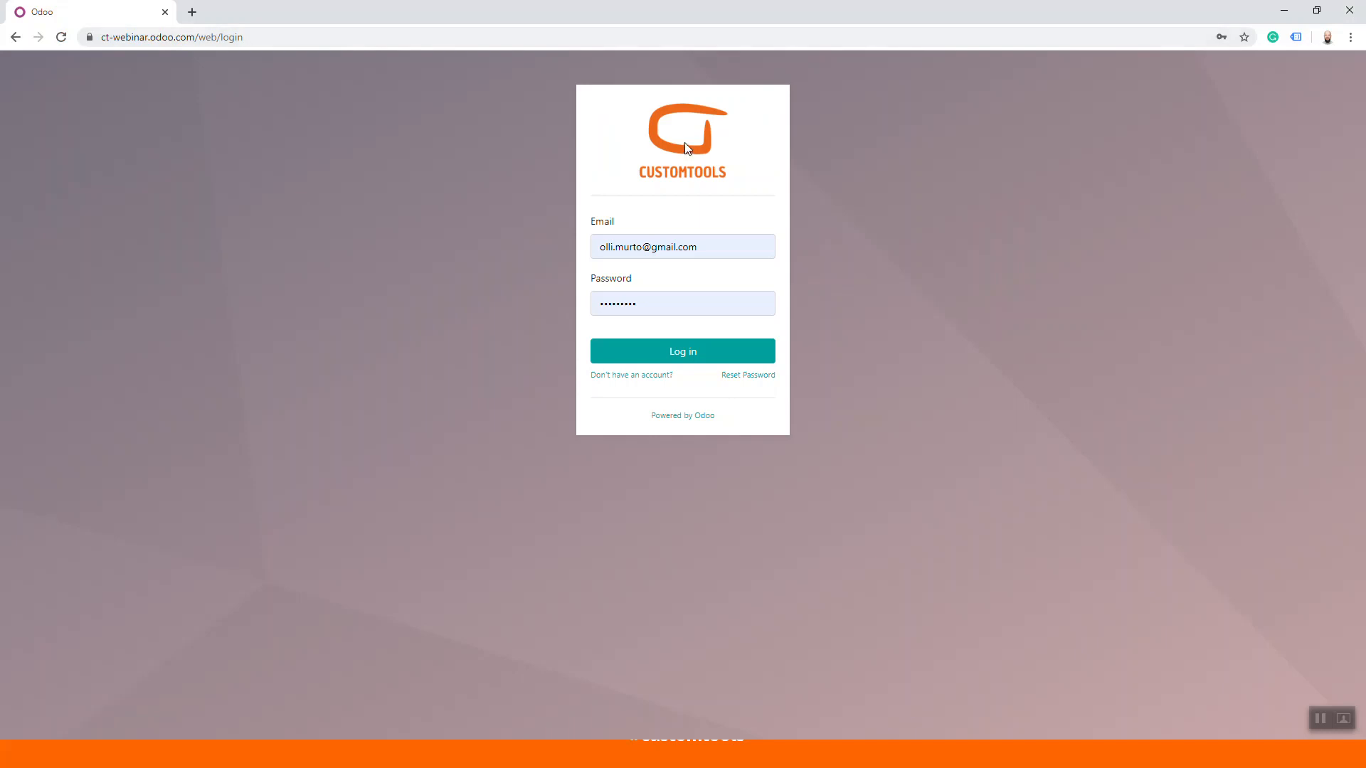
pyautogui.click(695, 352)
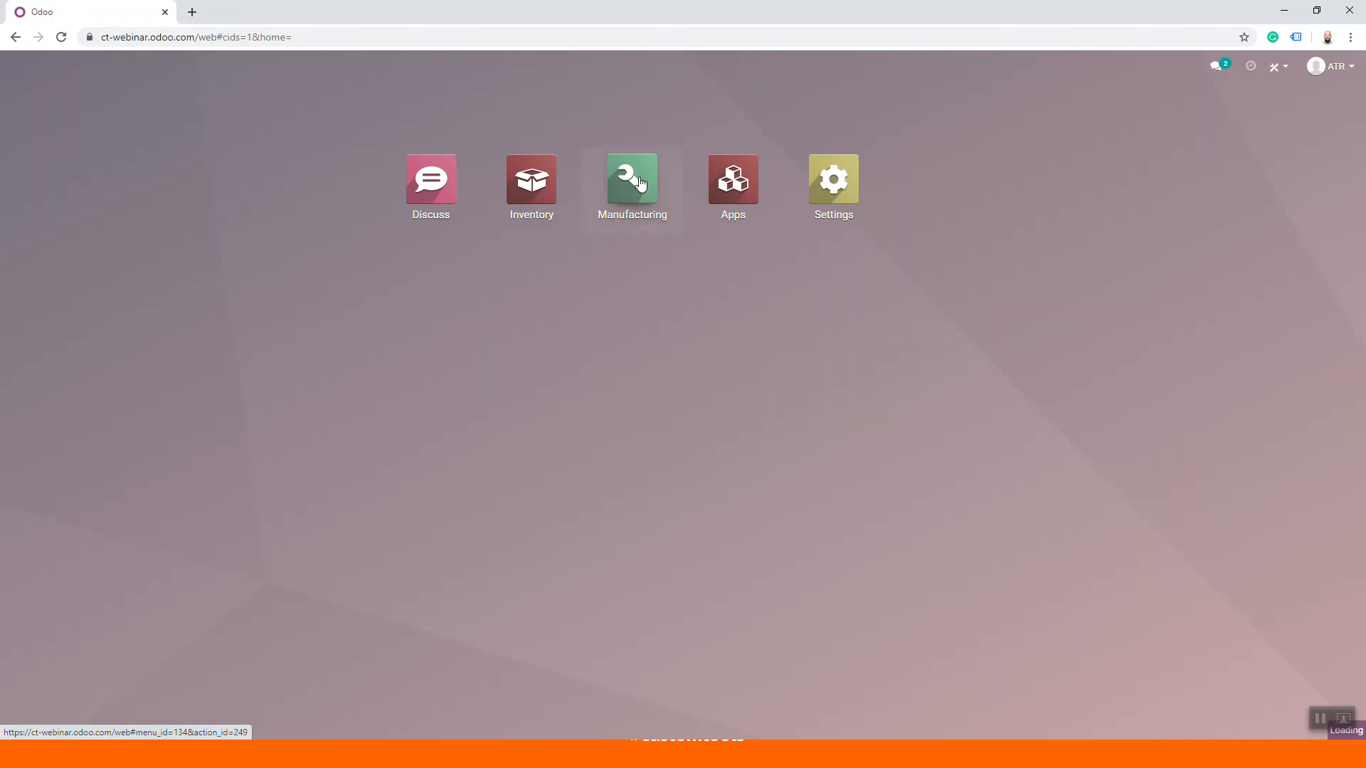
pyautogui.click(638, 183)
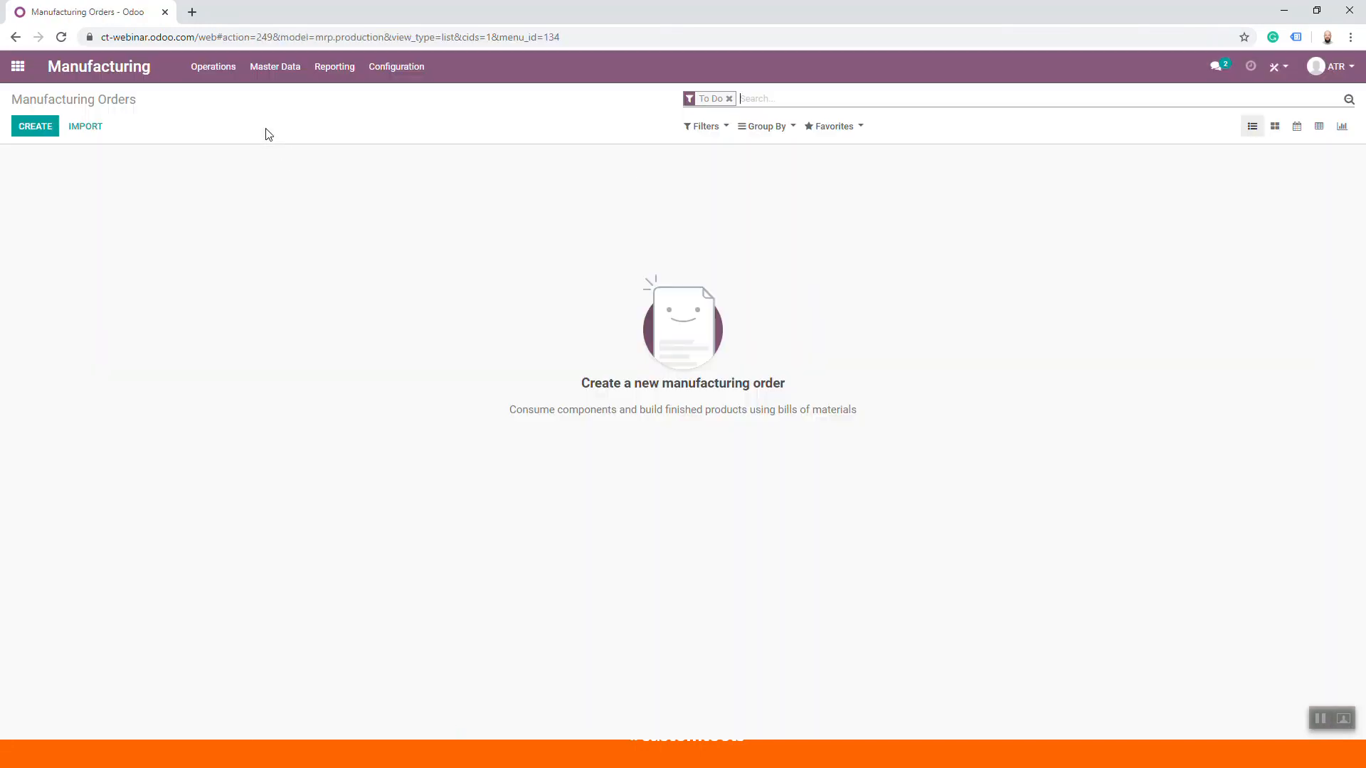
pyautogui.click(277, 71)
pyautogui.click(277, 97)
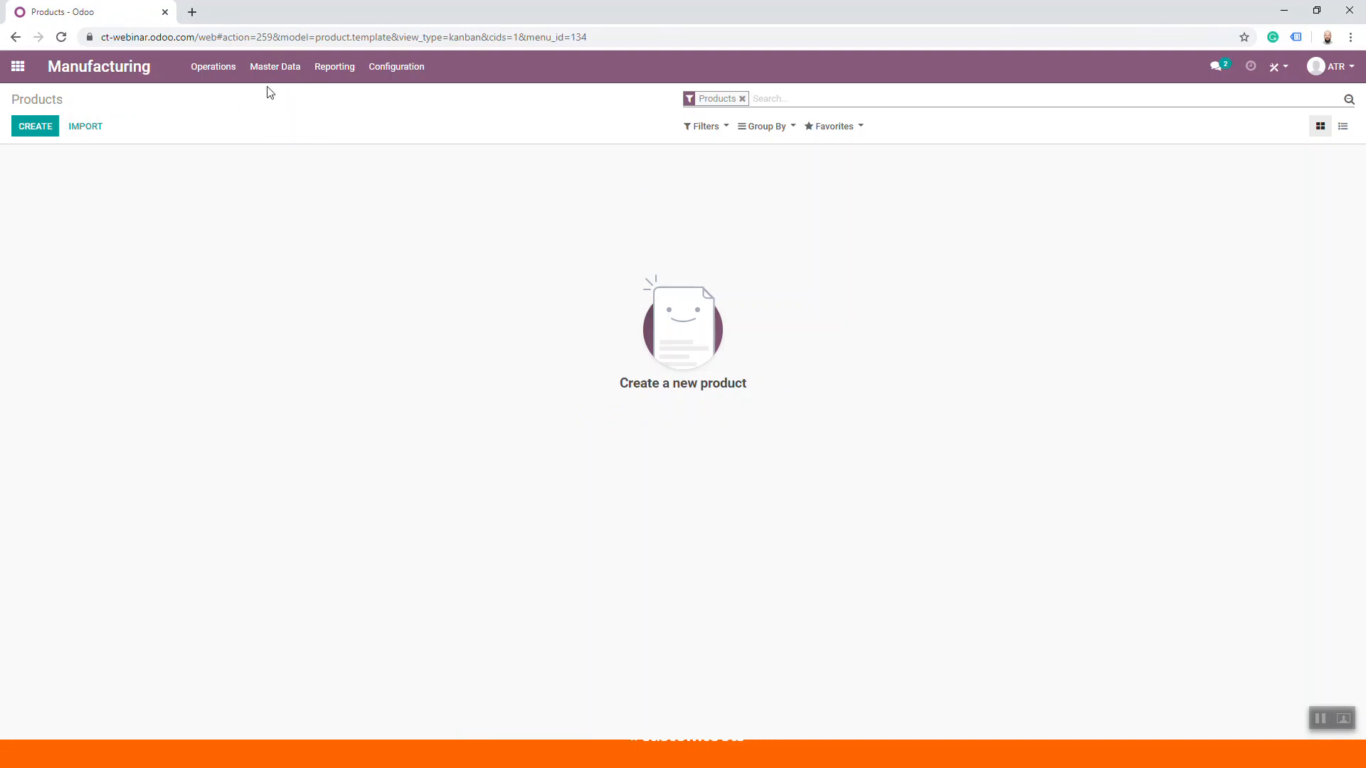
pyautogui.click(275, 69)
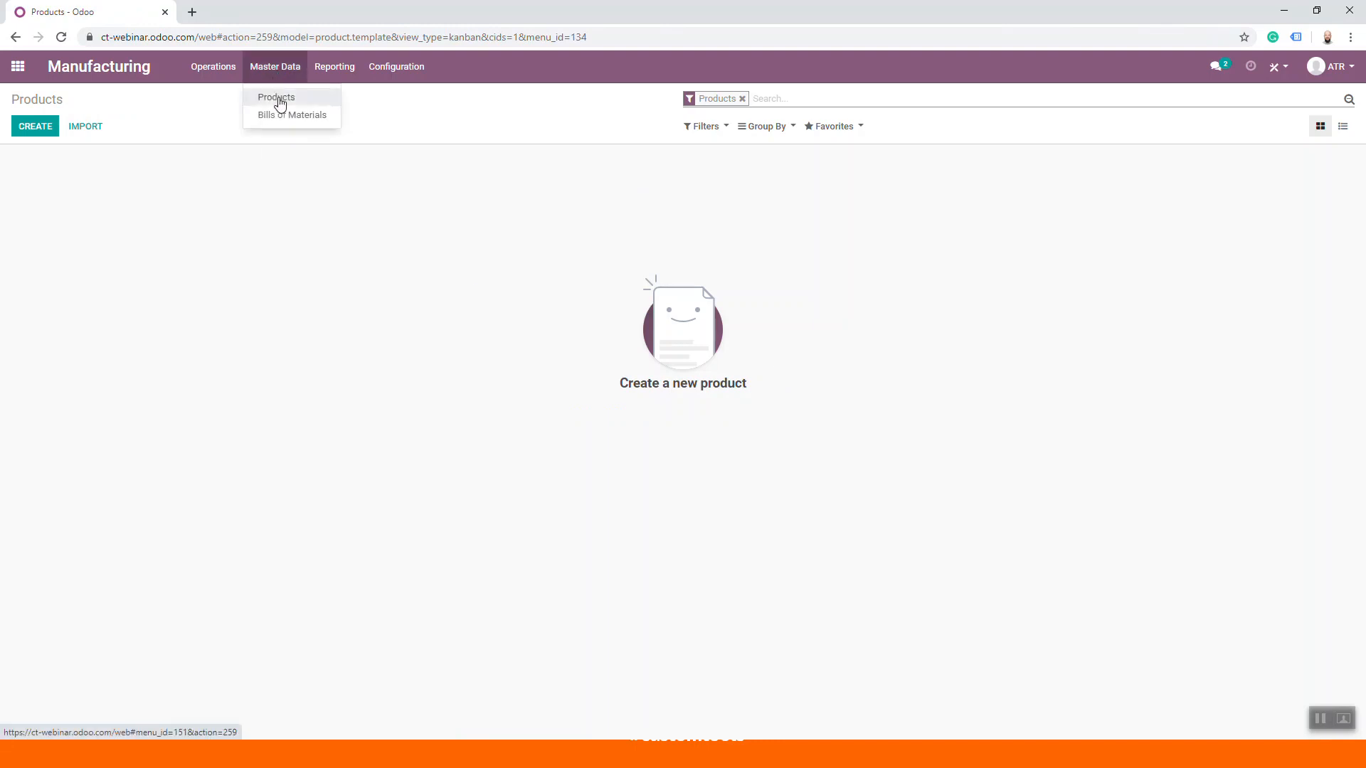
pyautogui.click(279, 114)
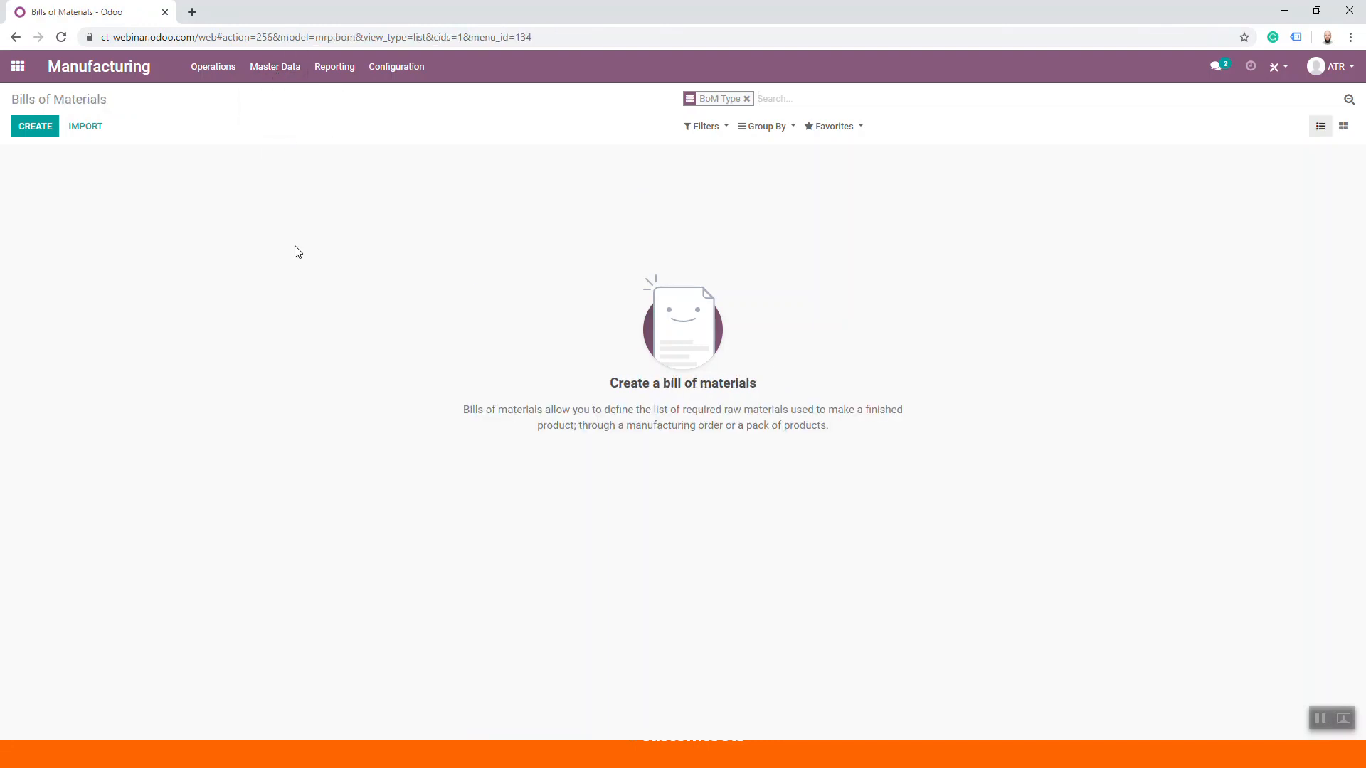
pyautogui.click(188, 37)
pyautogui.click(199, 37)
pyautogui.moveTo(228, 37); pyautogui.dragTo(99, 38)
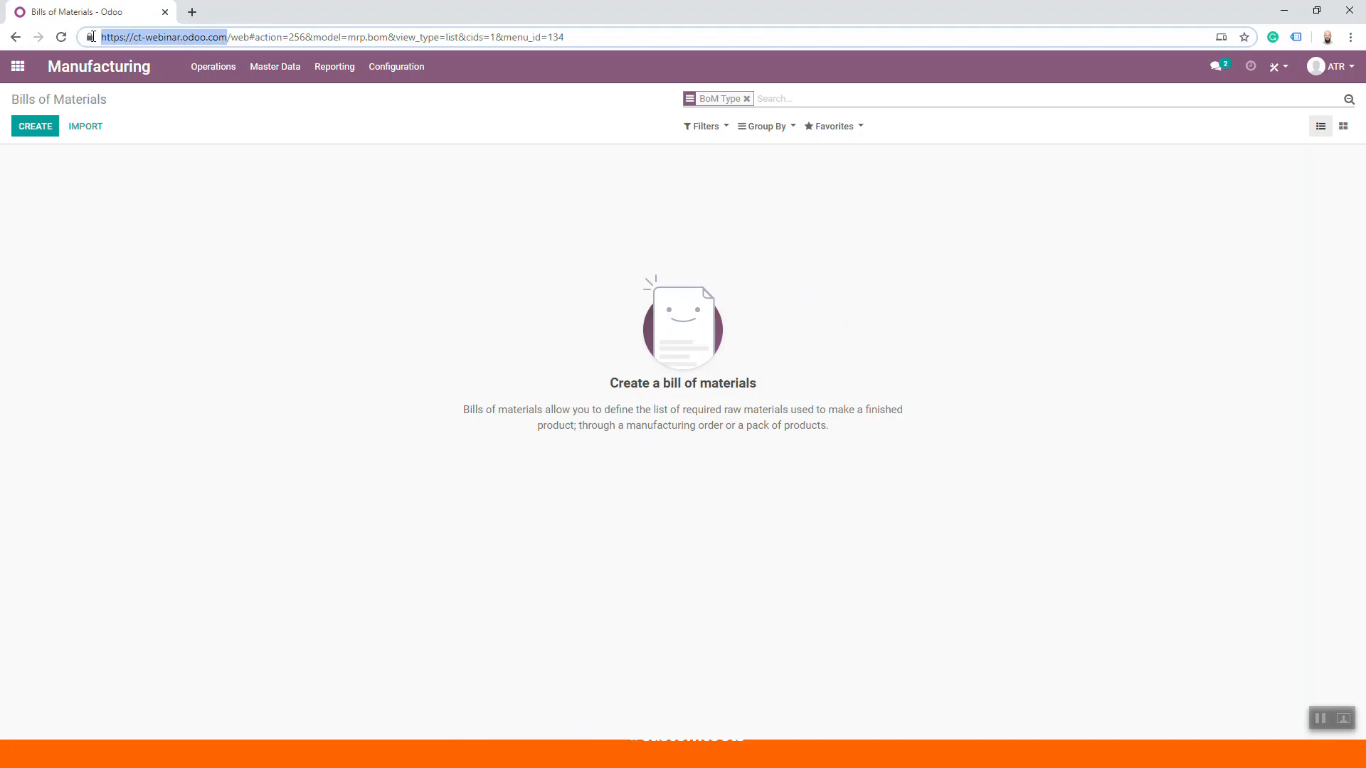
pyautogui.rightClick(167, 44)
pyautogui.click(230, 141)
pyautogui.hotkey('alt', 'Tab')
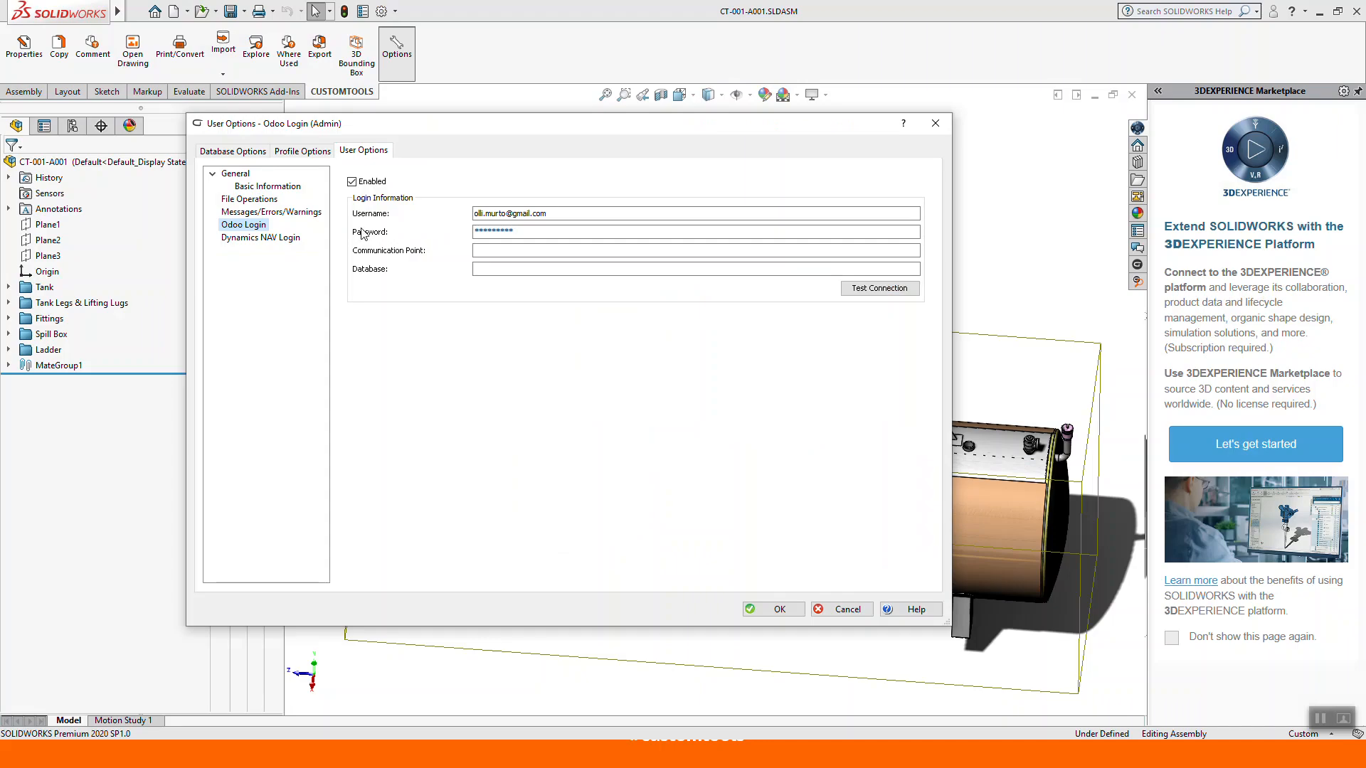
pyautogui.click(556, 249)
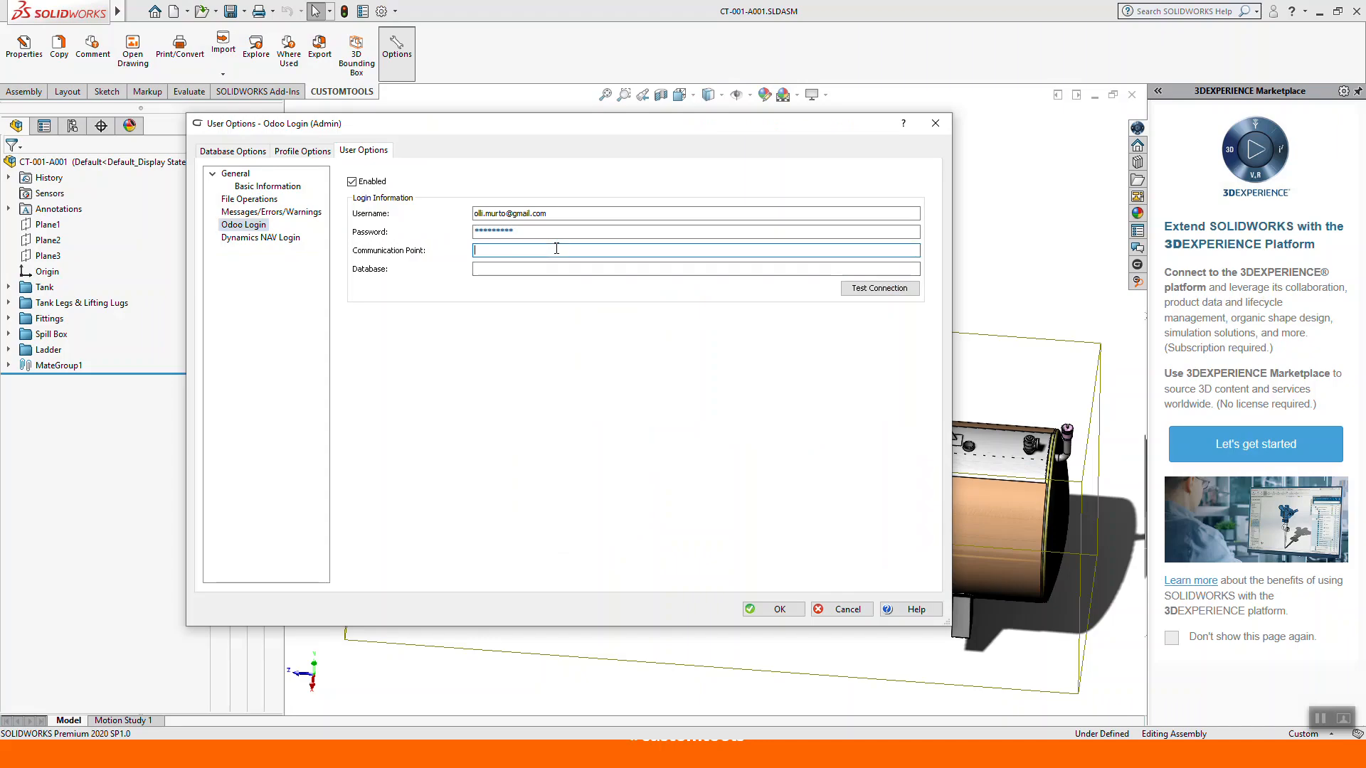
pyautogui.hotkey('ctrl', 'v')
pyautogui.press('BackSpace')
# Set the Odoo login's Database to ct-webinar, copied from the Communication Point address.
pyautogui.click(592, 267)
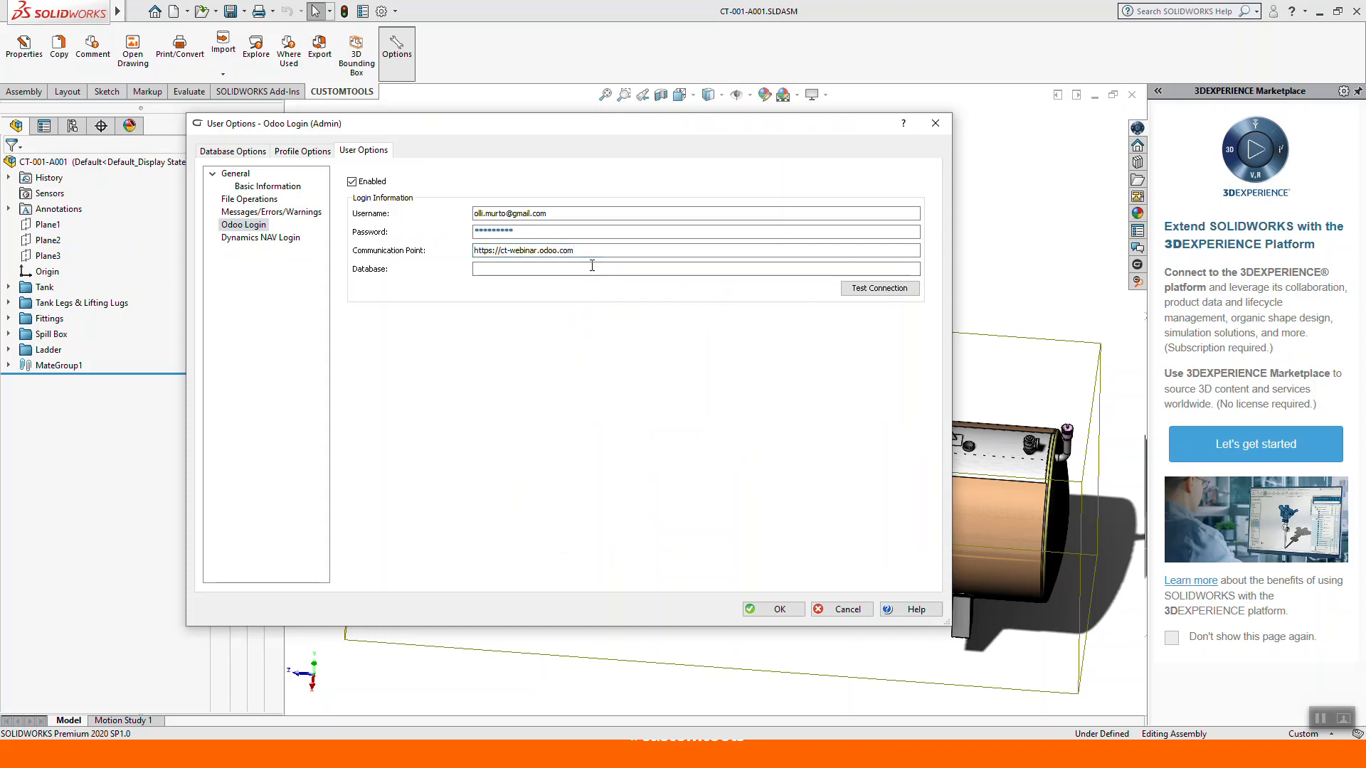
pyautogui.click(527, 251)
pyautogui.moveTo(538, 250); pyautogui.dragTo(498, 254)
pyautogui.hotkey('ctrl', 'c')
pyautogui.click(506, 269)
pyautogui.hotkey('ctrl', 'v')
# Re-enter the Odoo account password, test the connection, and save the user options.
pyautogui.doubleClick(541, 232)
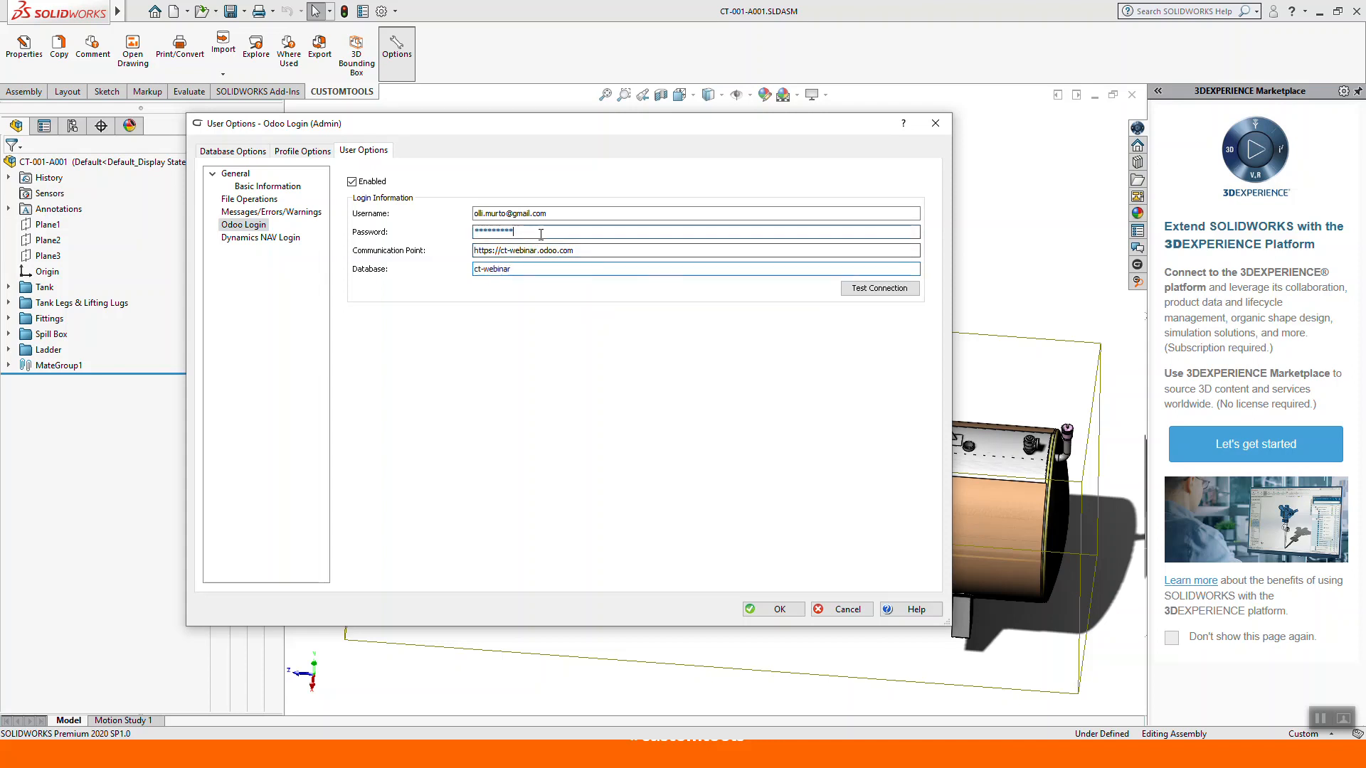
pyautogui.press('BackSpace')
pyautogui.write('*****')
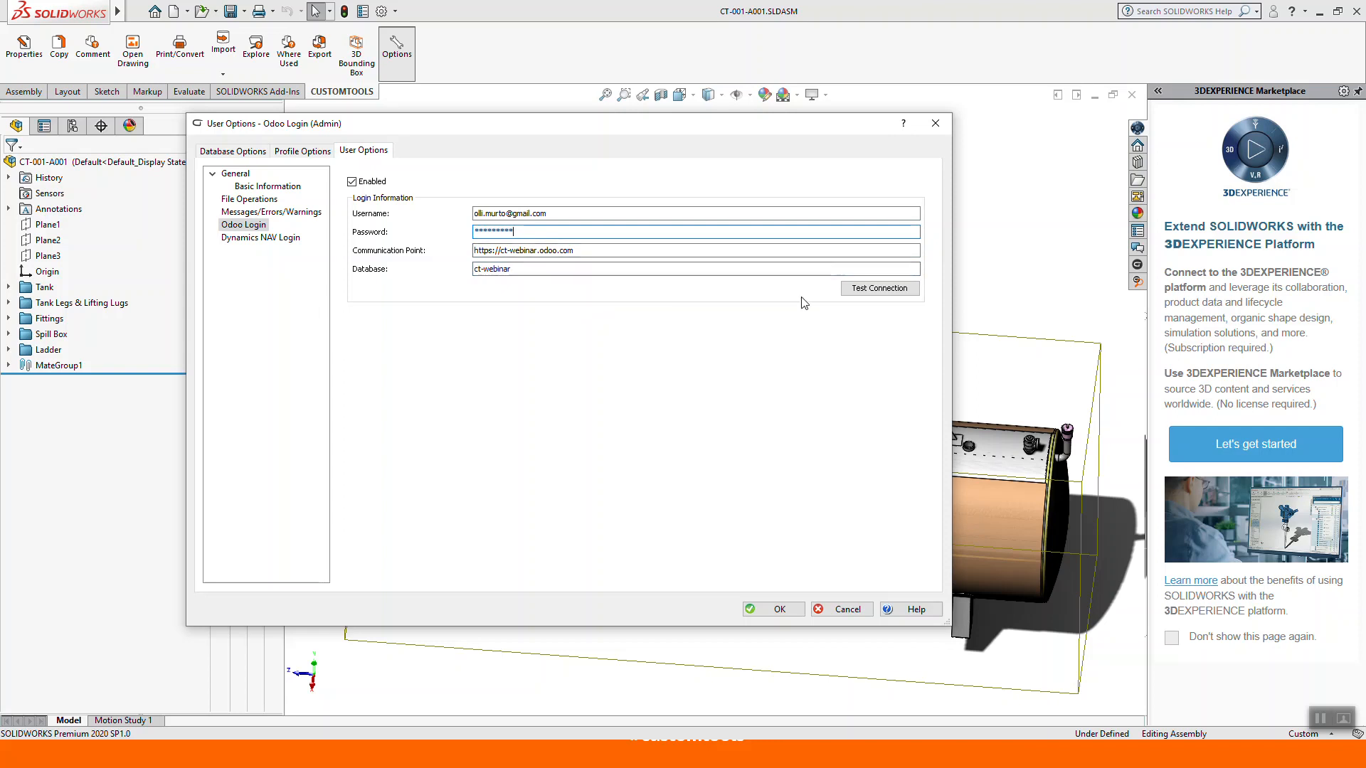
pyautogui.click(875, 294)
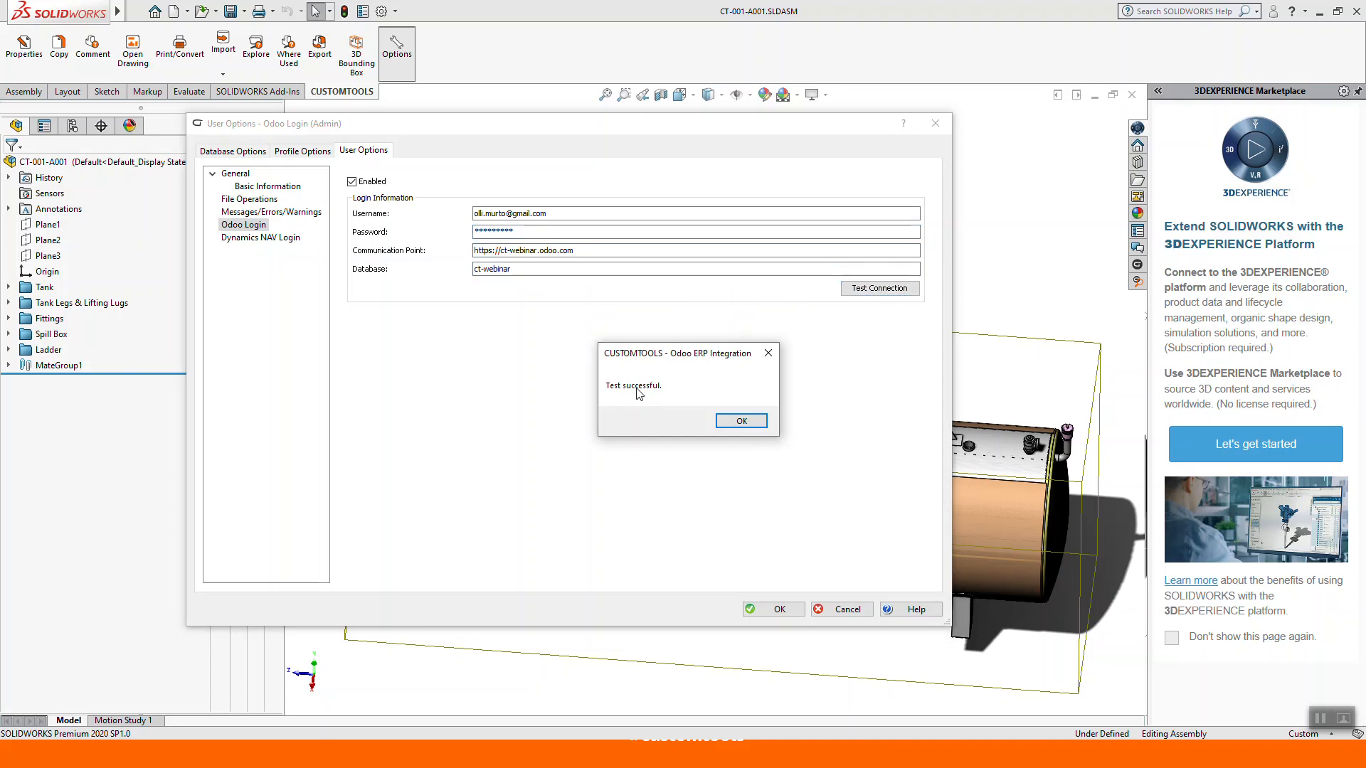
pyautogui.click(750, 424)
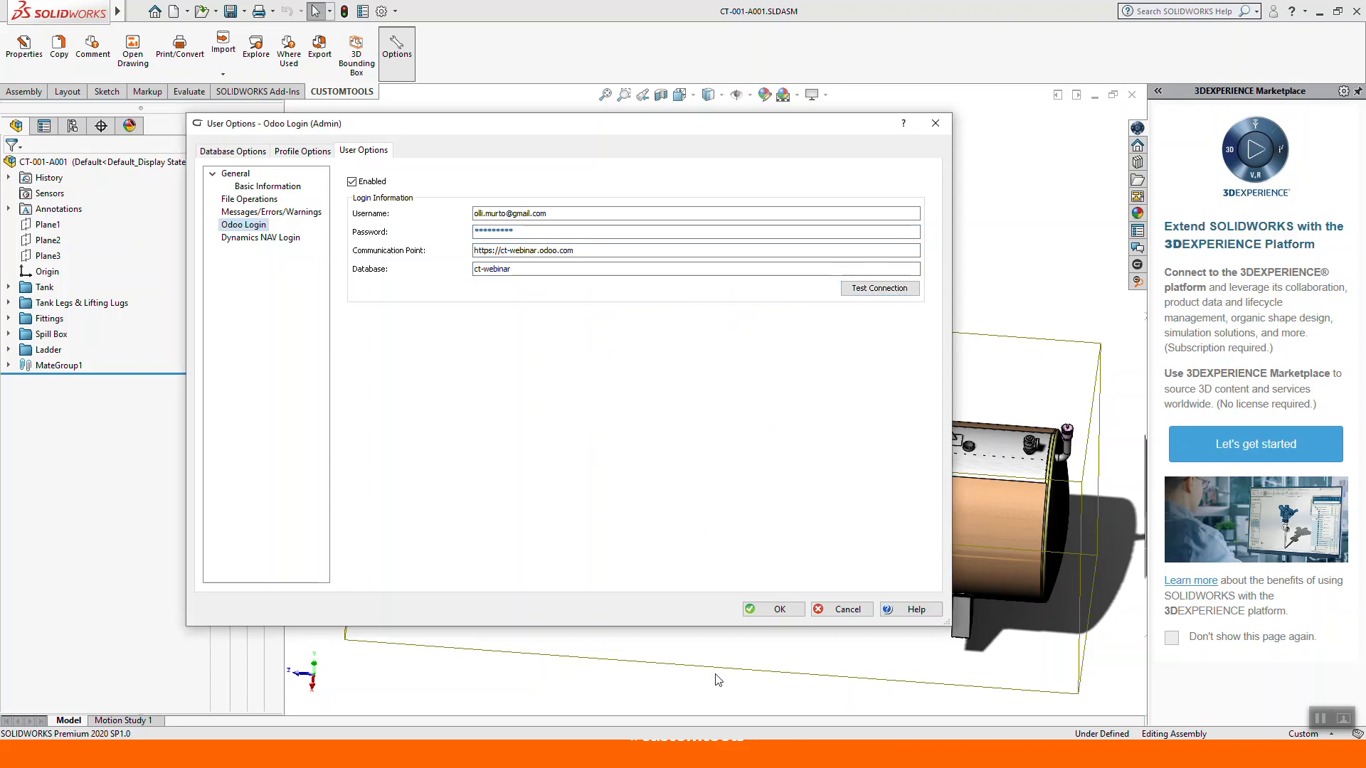
pyautogui.click(780, 610)
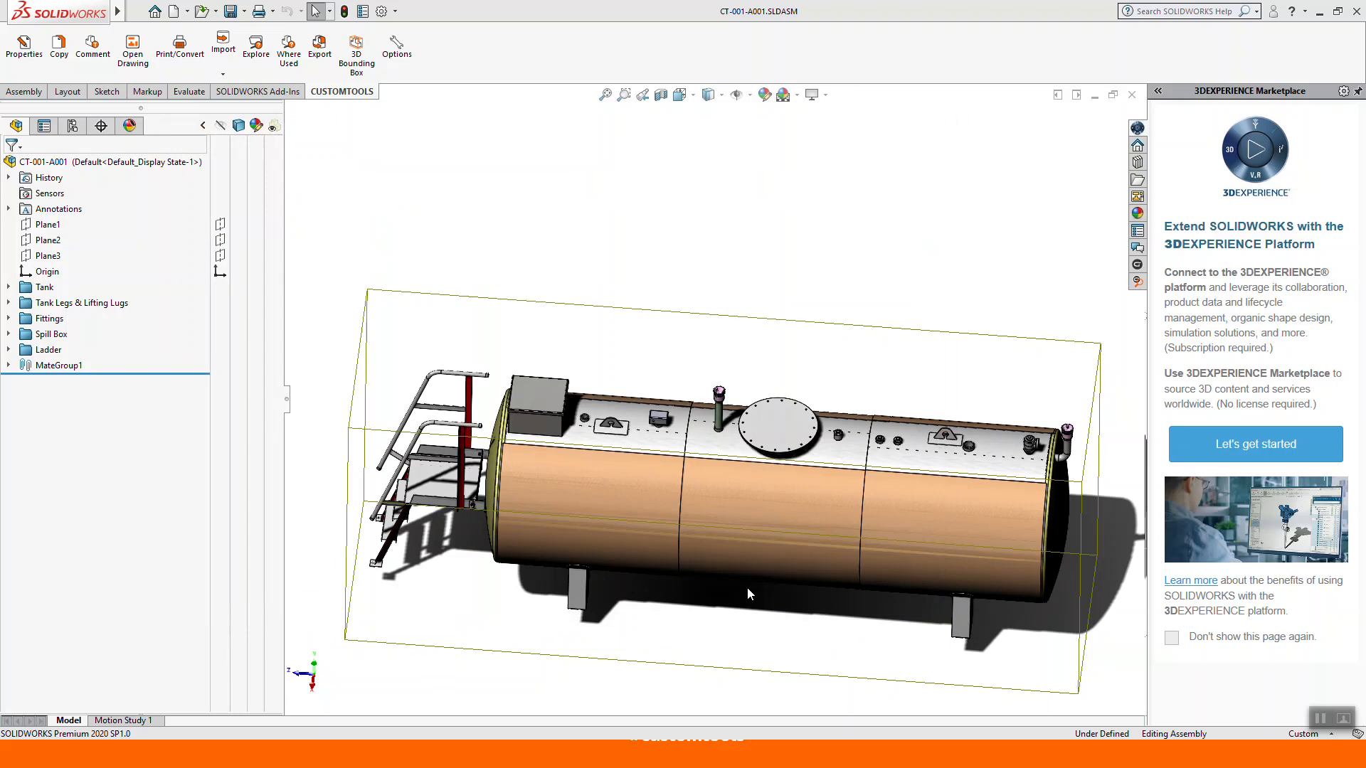
pyautogui.click(1320, 718)
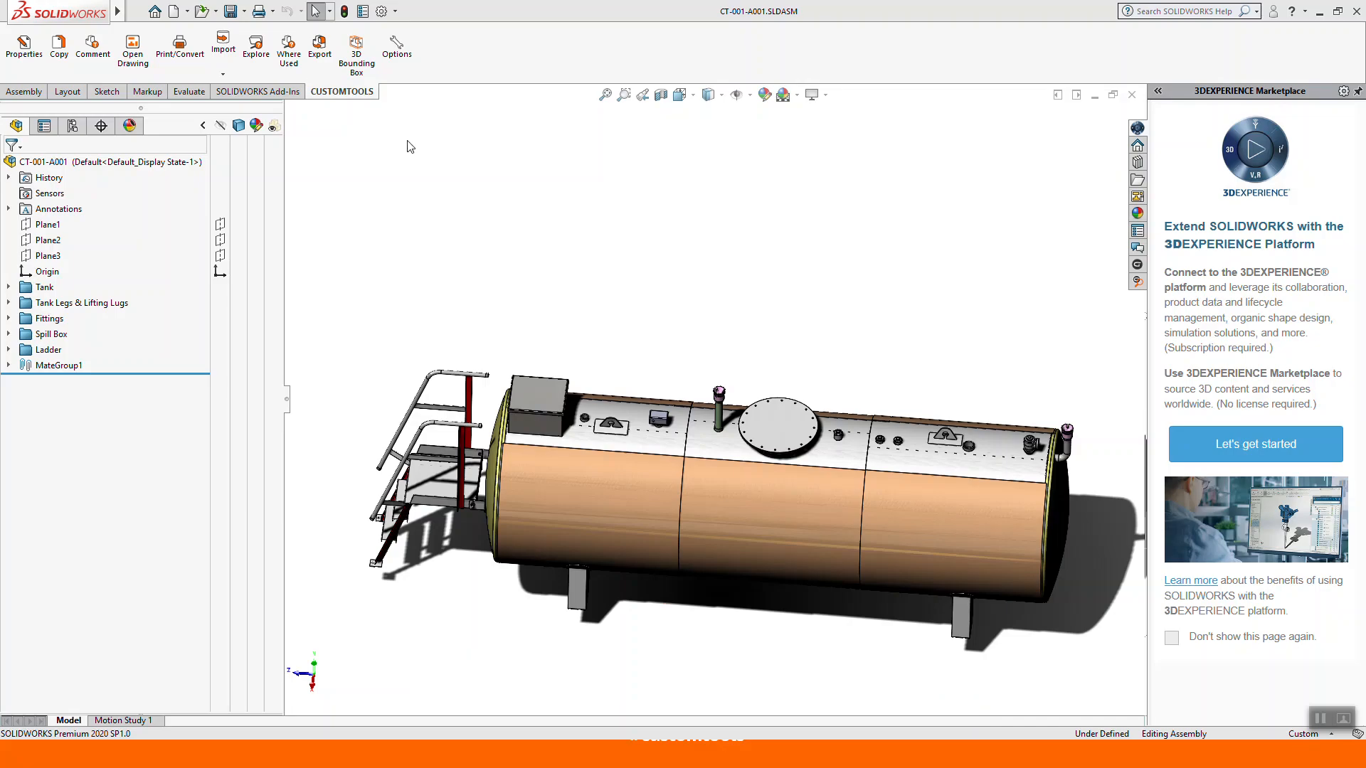
# Review the custom properties of the CT-001-A001 top assembly, especially Part Number and Description, and close them without saving.
pyautogui.click(114, 162)
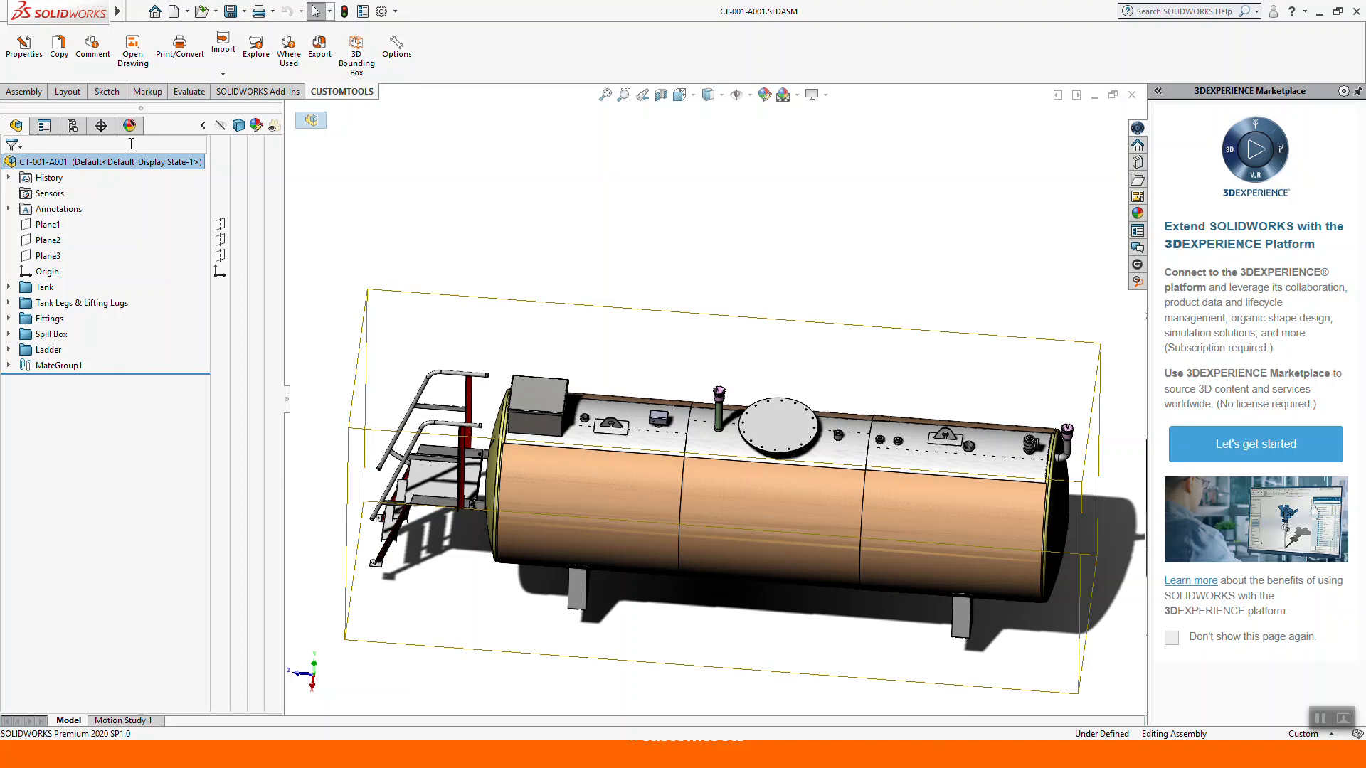
pyautogui.rightClick(123, 165)
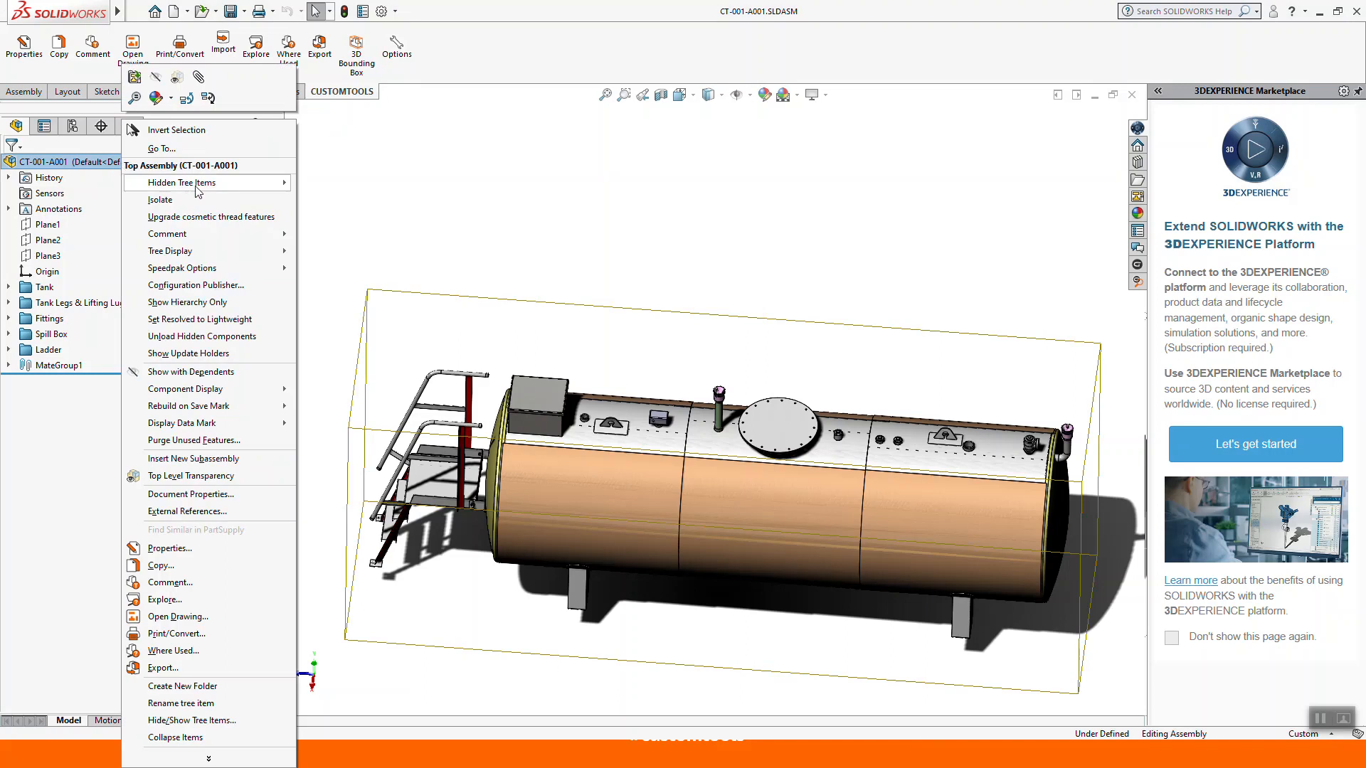
pyautogui.click(204, 556)
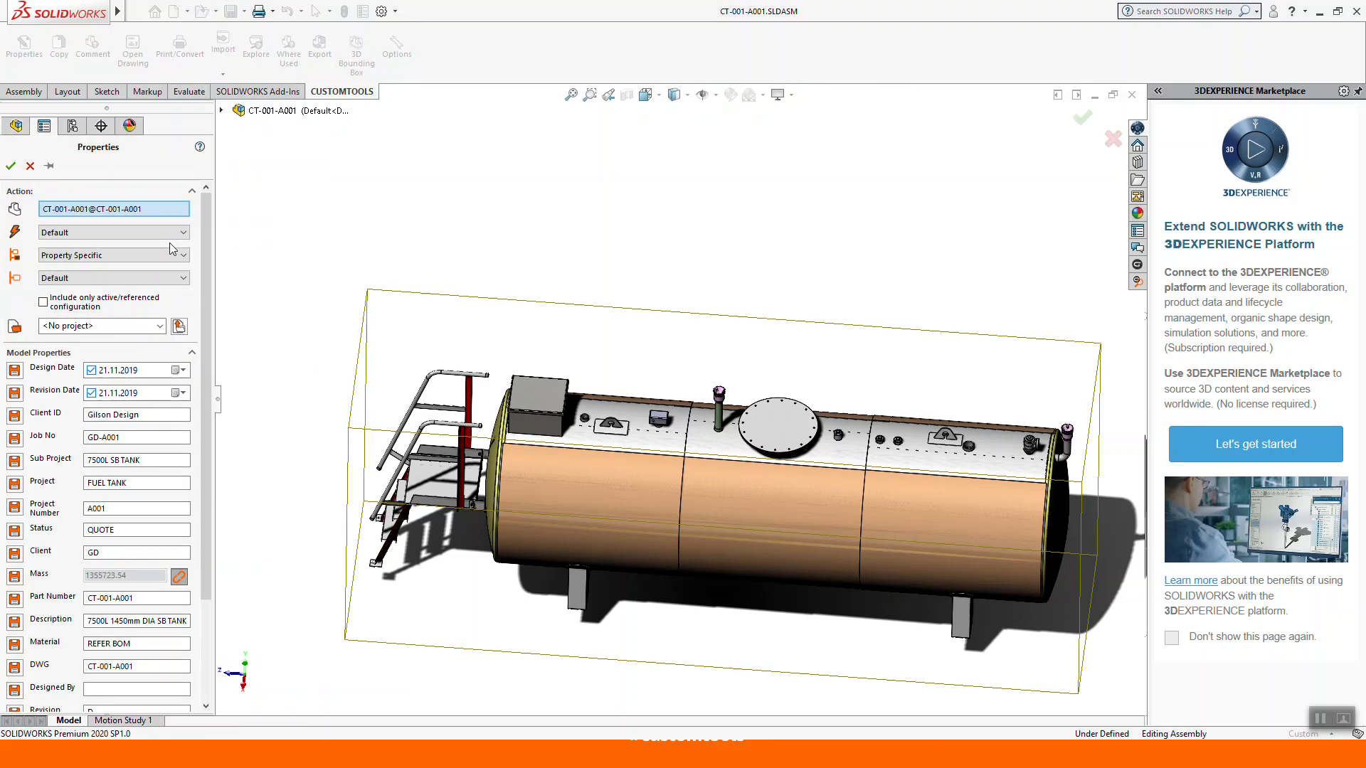
pyautogui.moveTo(207, 245); pyautogui.dragTo(207, 350)
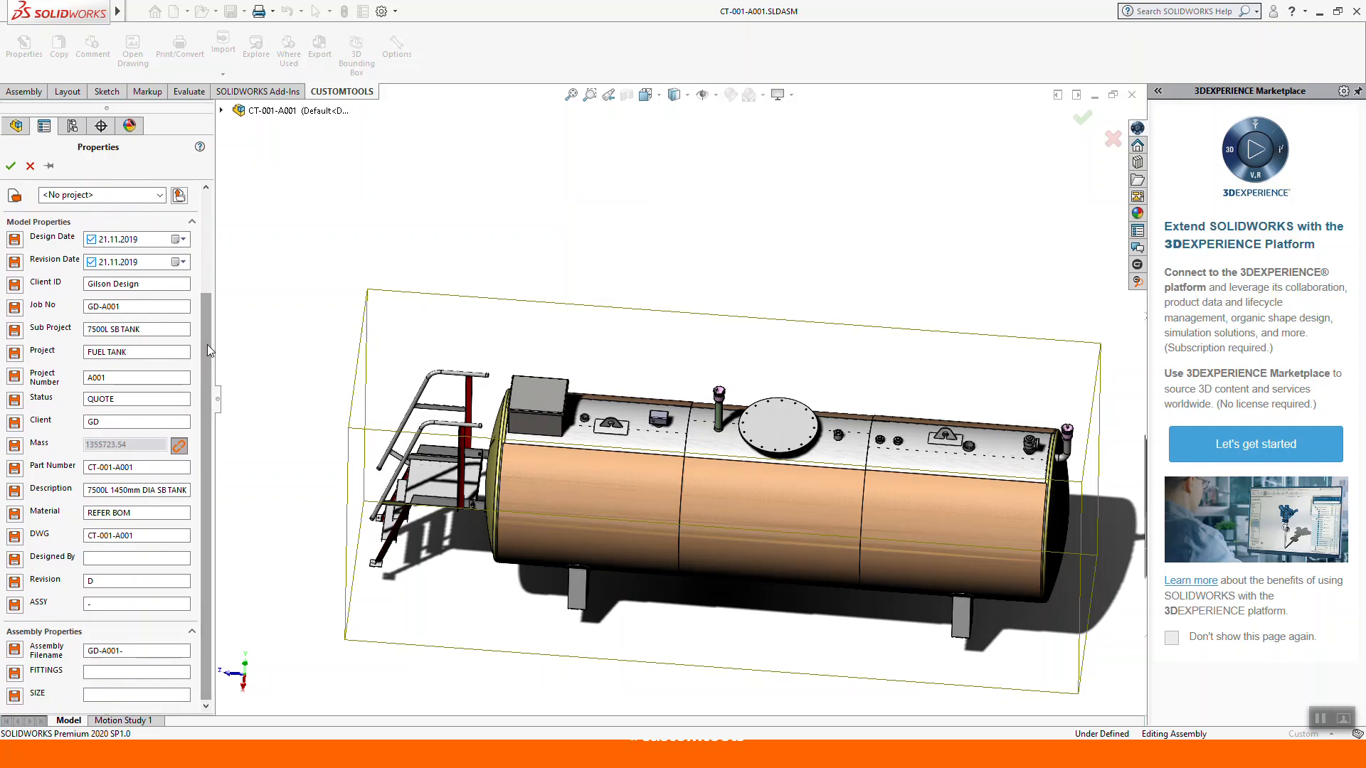
pyautogui.moveTo(136, 467); pyautogui.dragTo(80, 465)
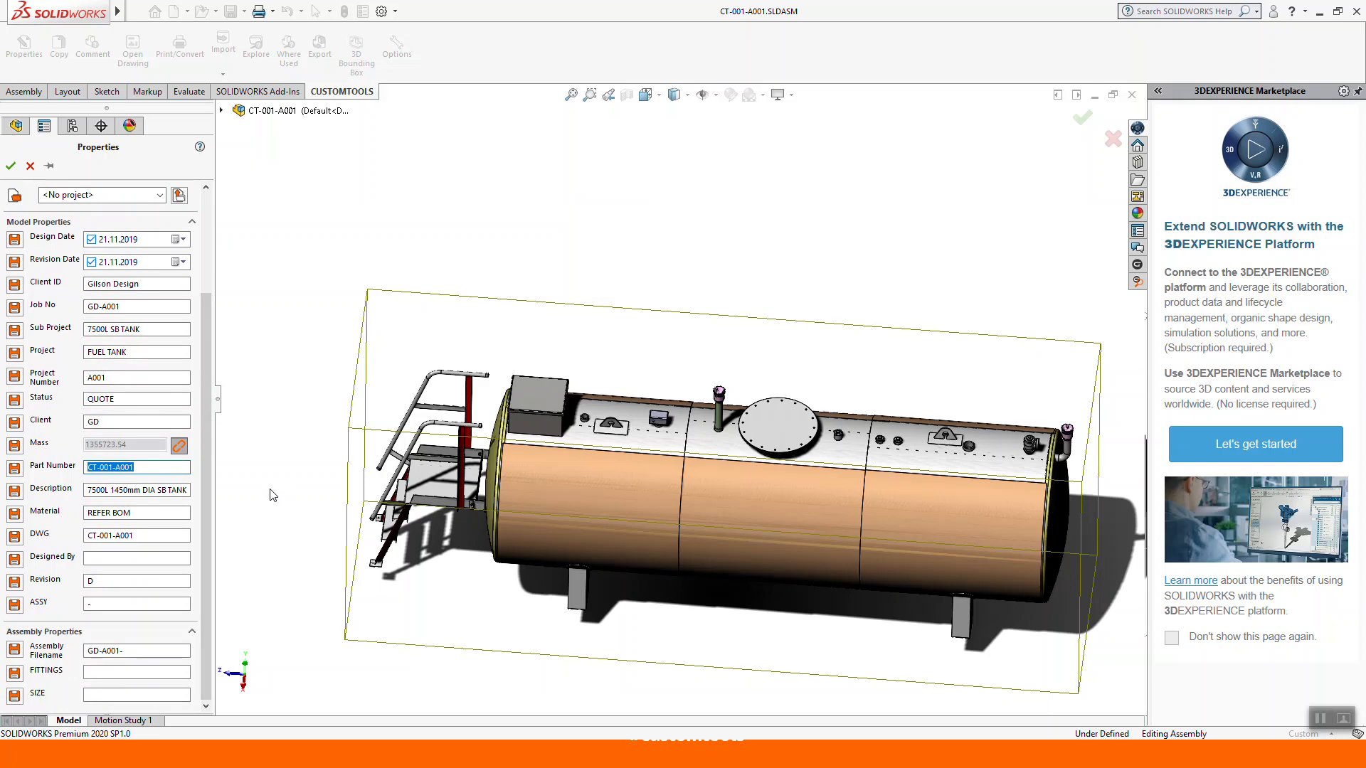
pyautogui.click(146, 464)
pyautogui.click(105, 491)
pyautogui.moveTo(100, 491); pyautogui.dragTo(229, 501)
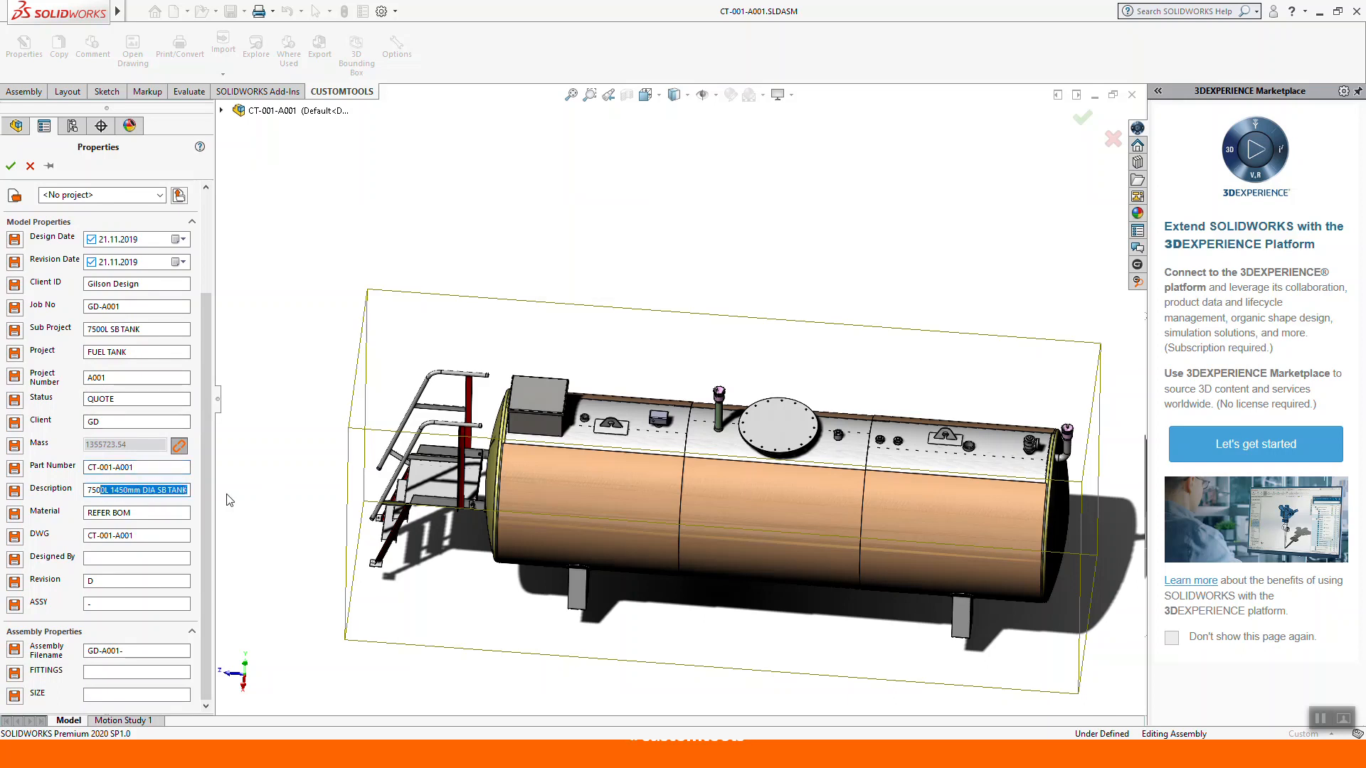
pyautogui.click(161, 489)
pyautogui.click(30, 166)
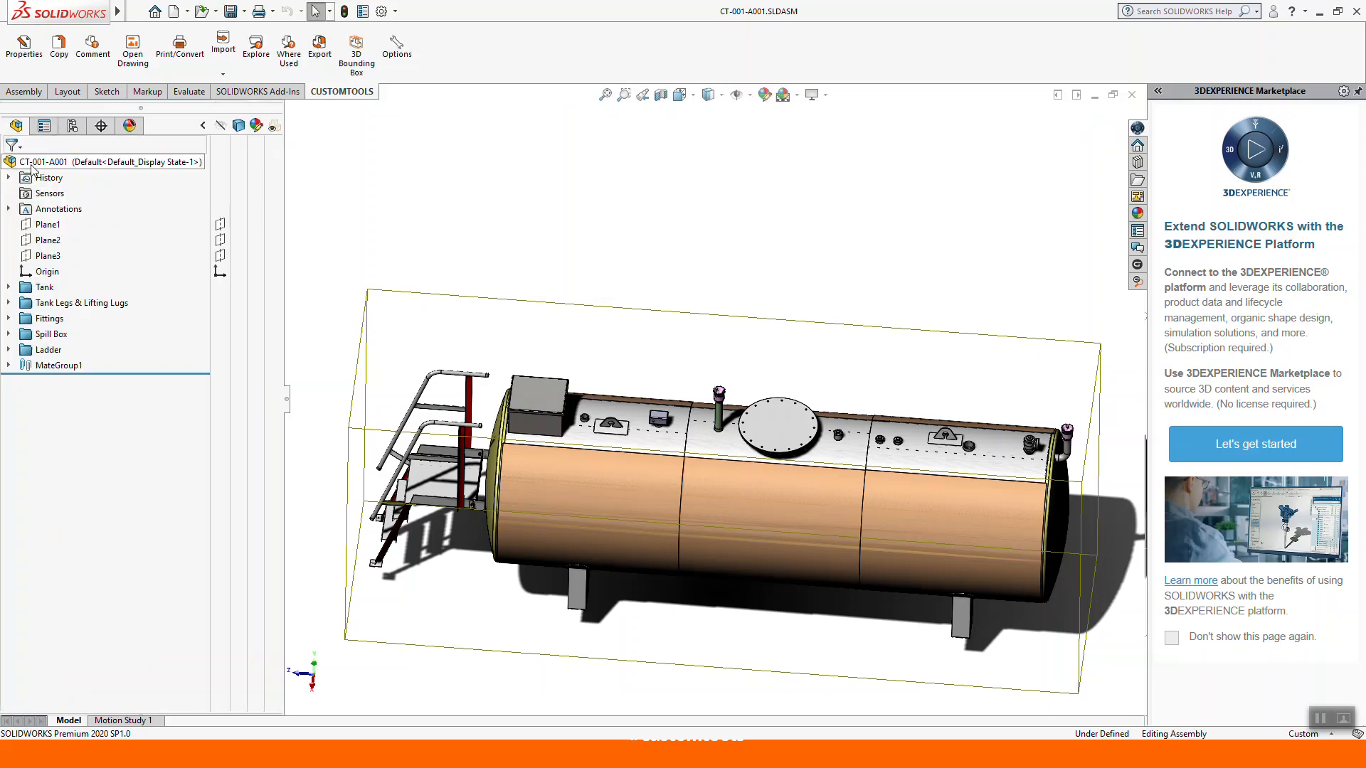
# Start a new export profile in the CUSTOMTOOLS profile options, with type Odoo ERP Integration and the name "Odoo ERP export".
pyautogui.click(397, 50)
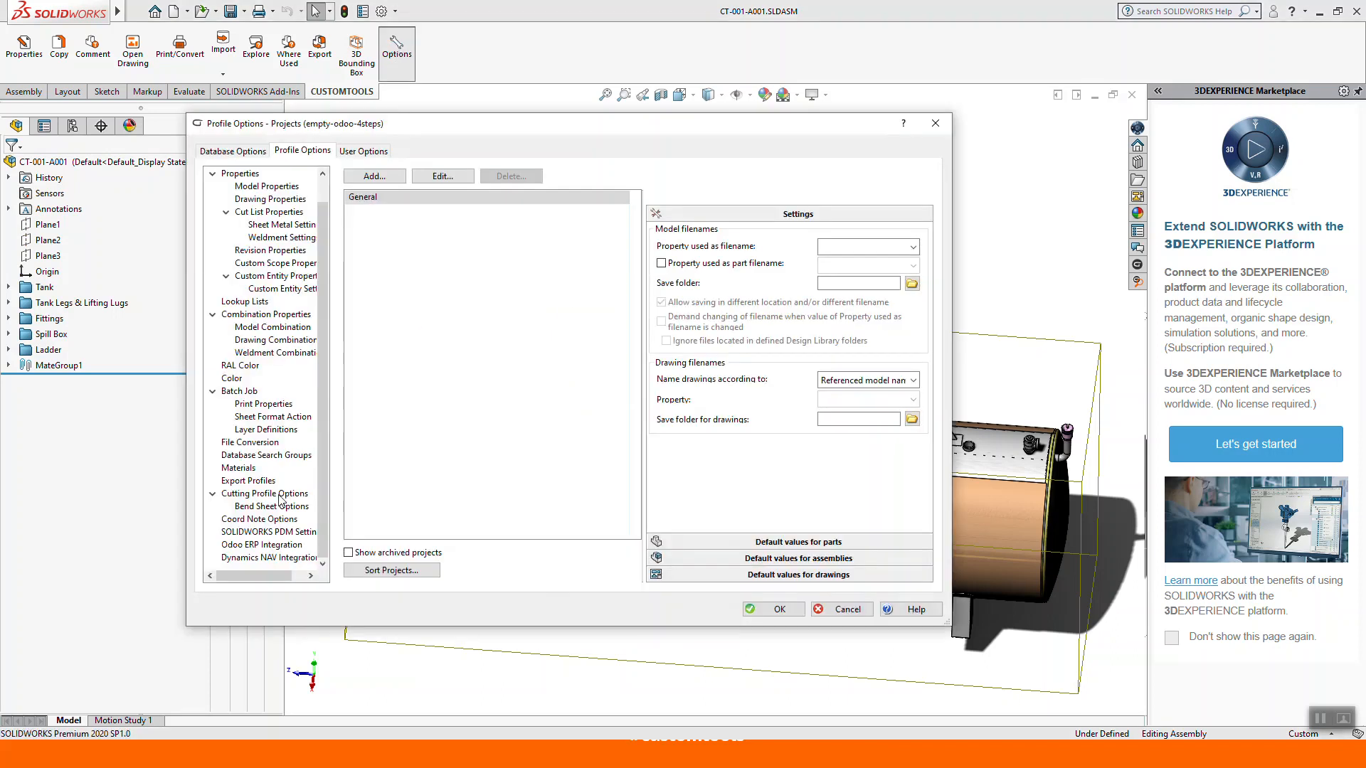
pyautogui.click(269, 484)
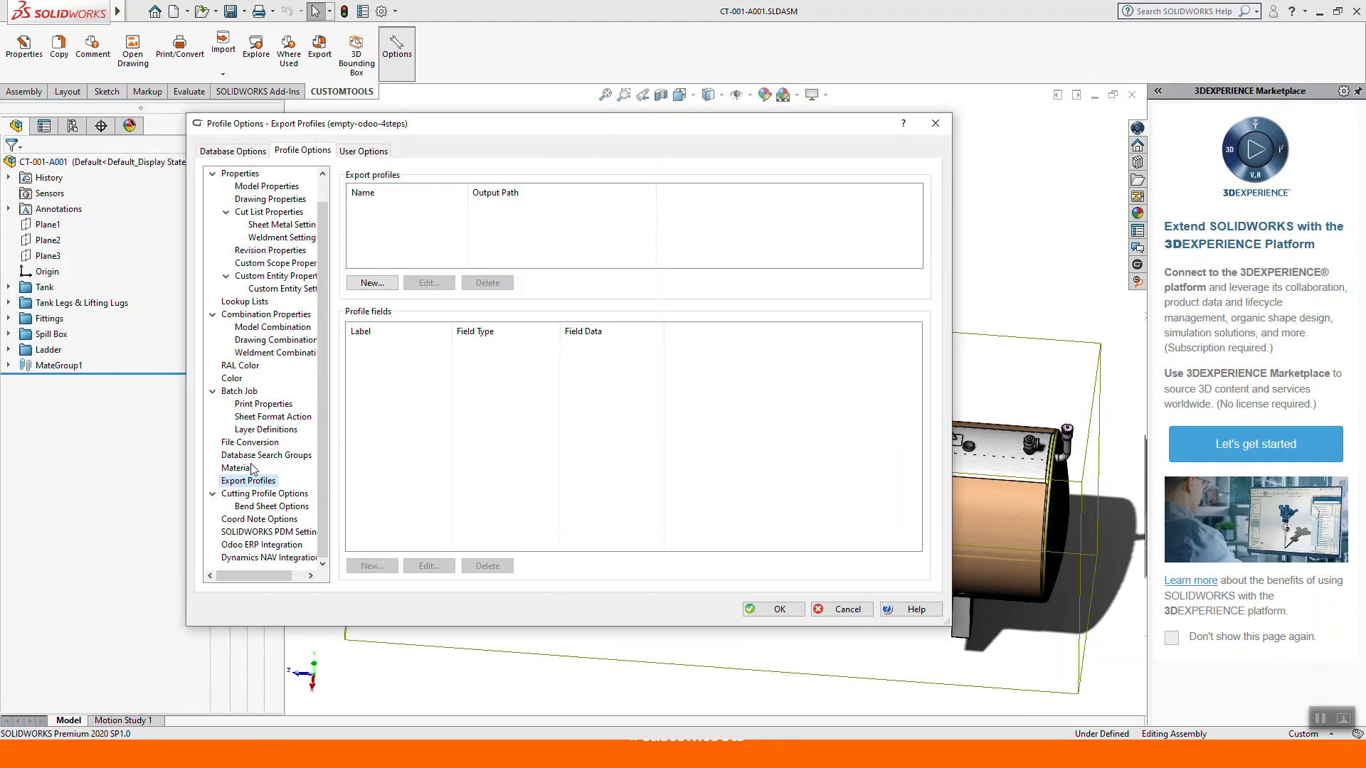
pyautogui.click(373, 283)
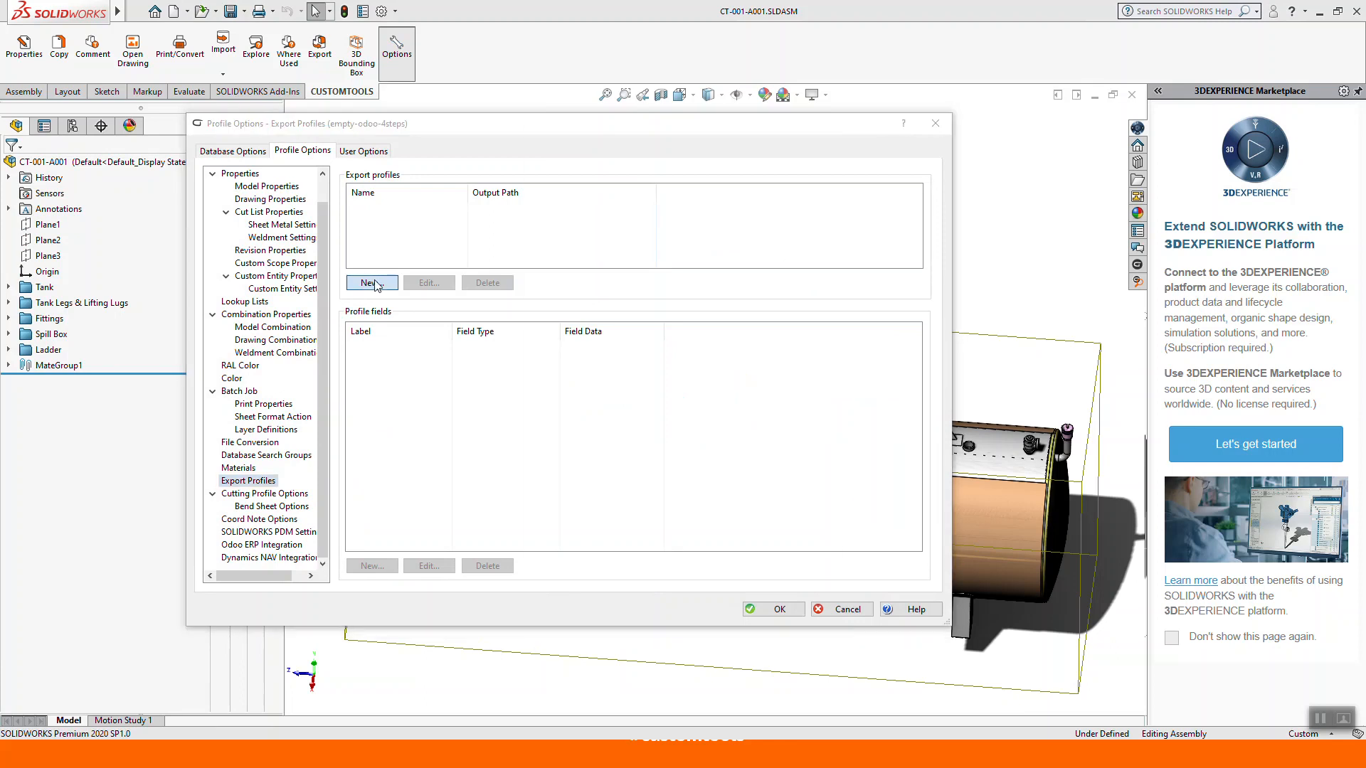
pyautogui.click(787, 172)
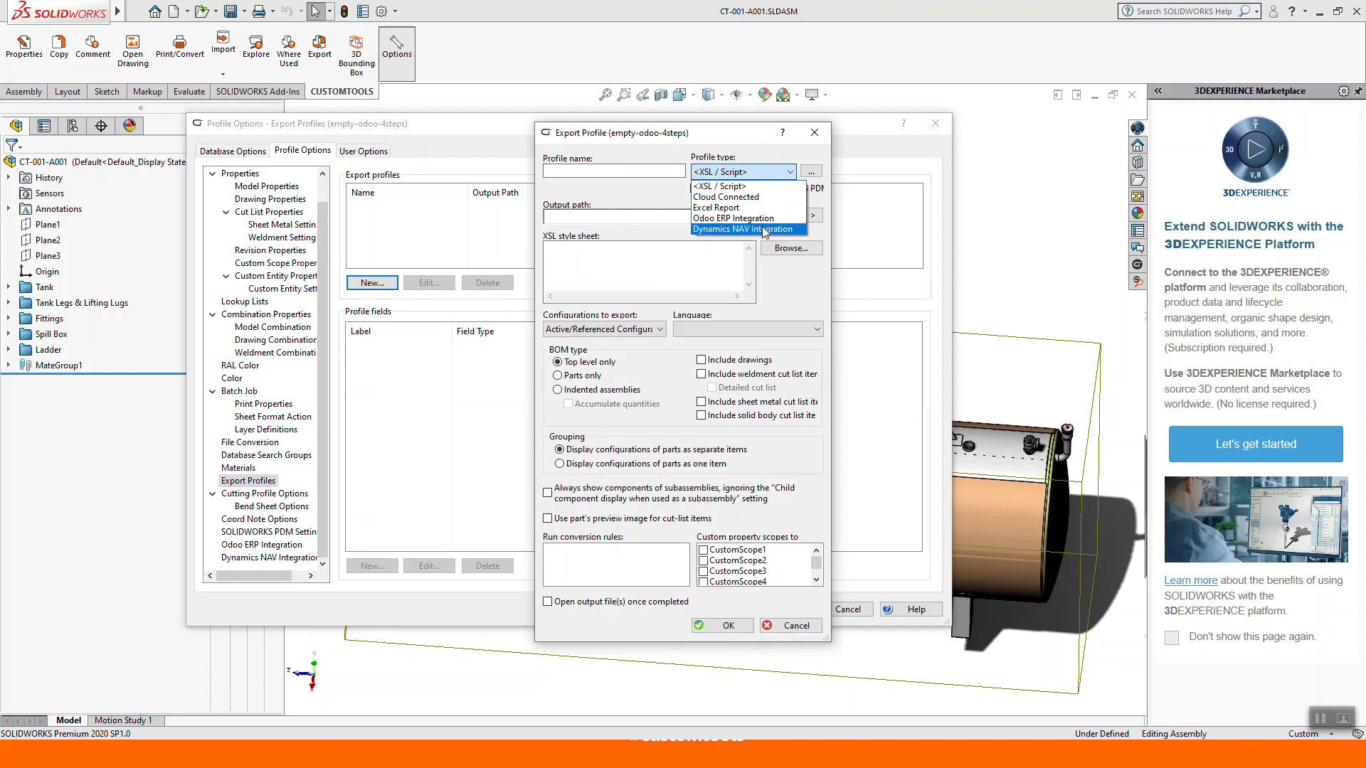
pyautogui.click(733, 218)
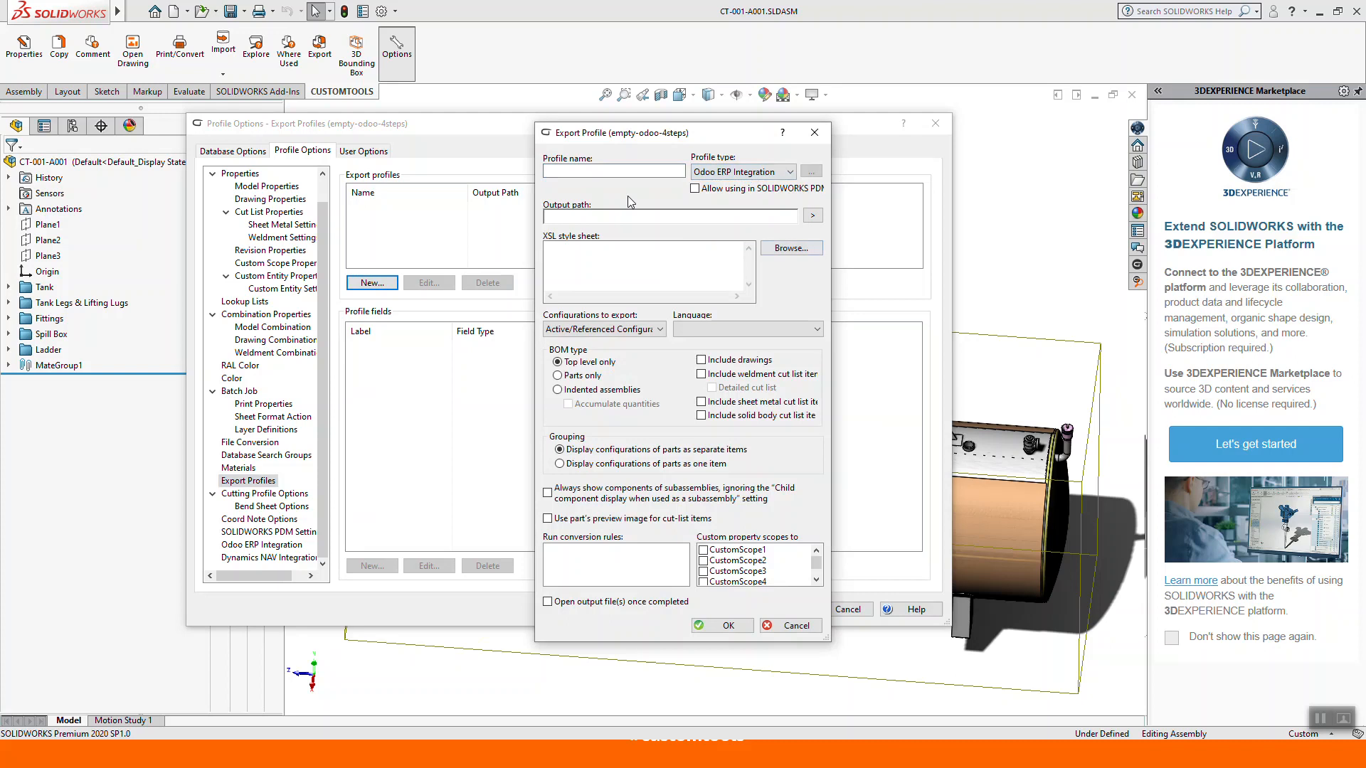
pyautogui.click(648, 173)
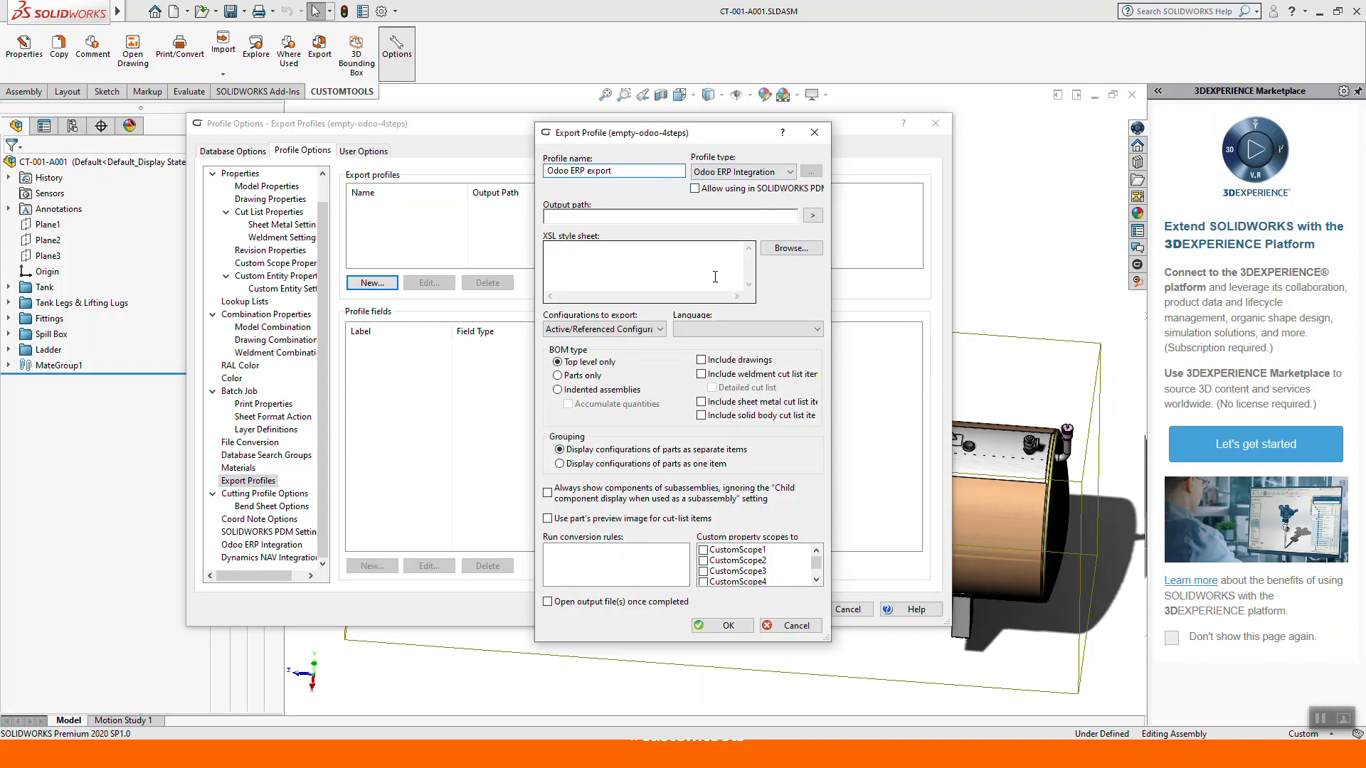
# Set the export profile's BOM type to Indented assemblies and save the profile.
pyautogui.click(558, 391)
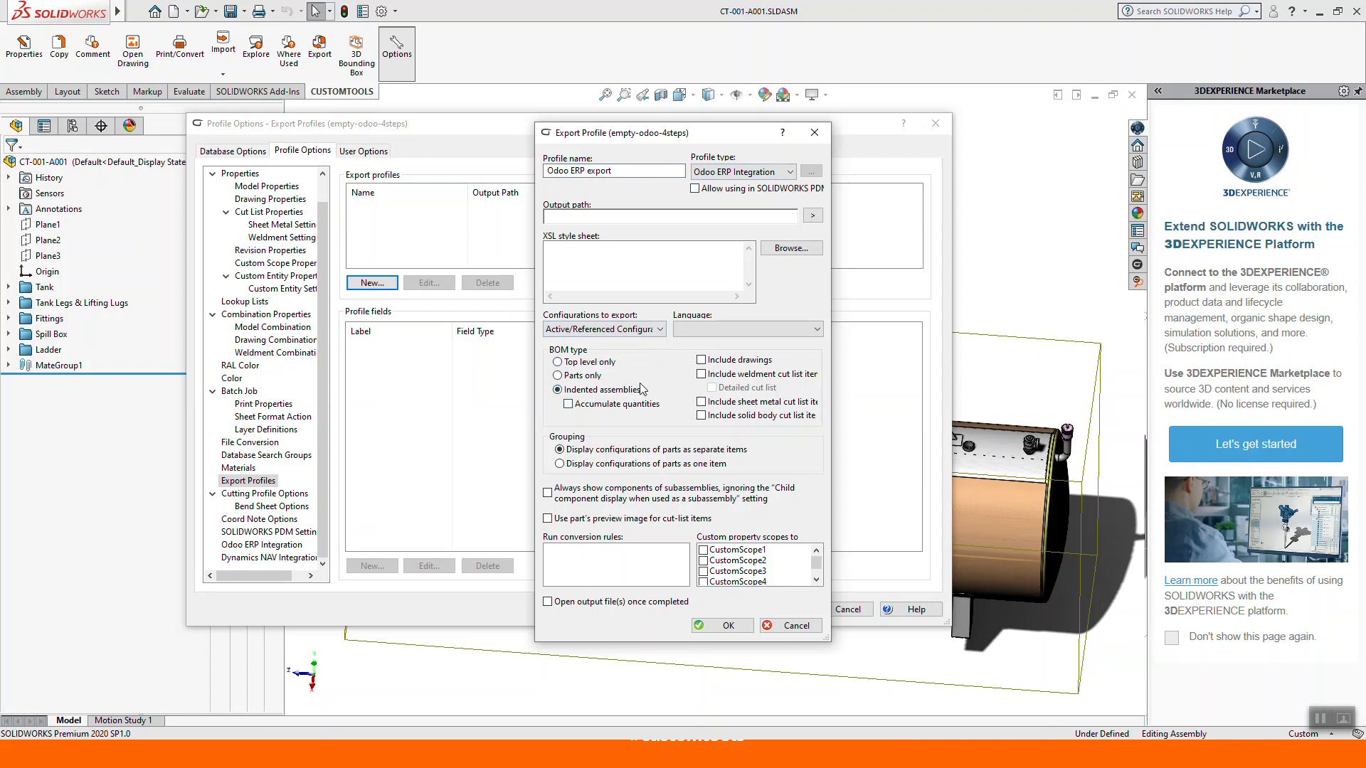
pyautogui.click(727, 627)
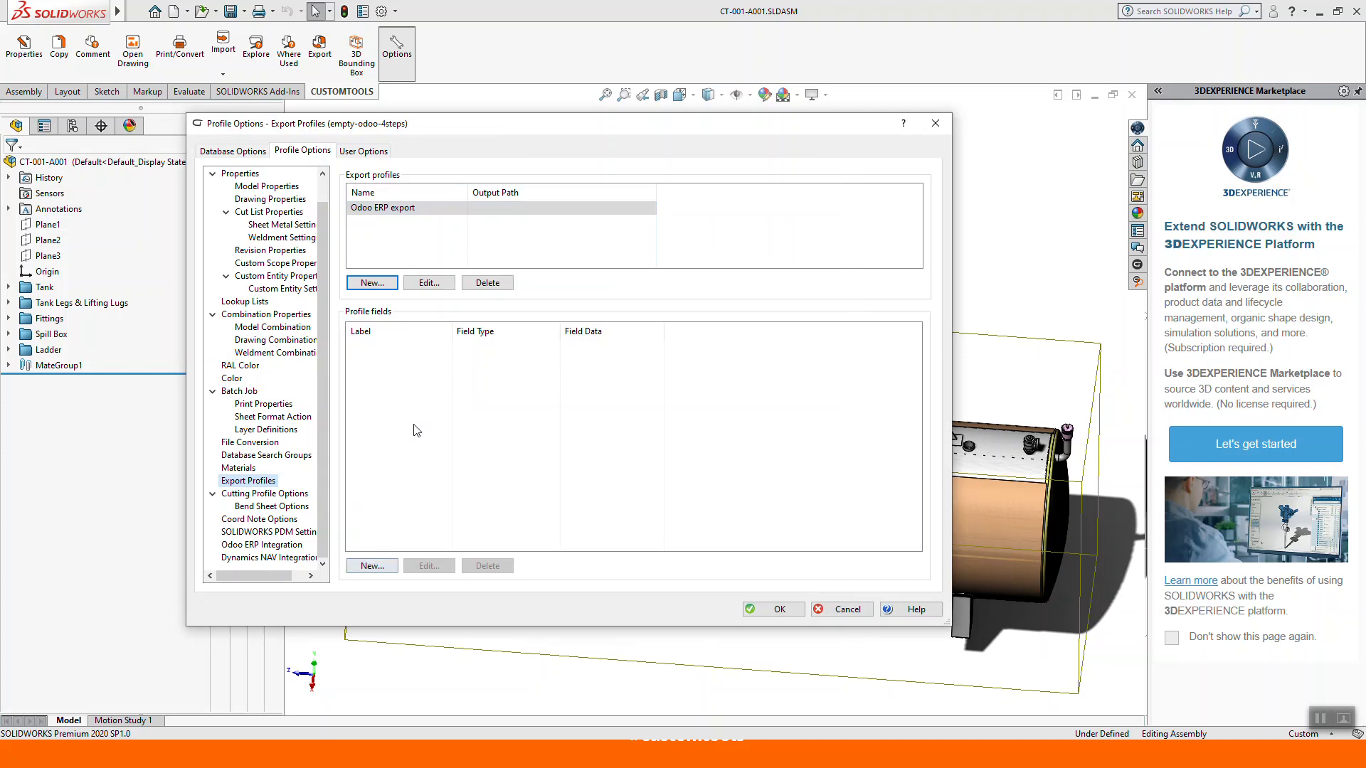
# Add a PartNumber field to the Odoo ERP export profile, using the CUSTOMTOOLS attribute PartNumber.
pyautogui.click(389, 567)
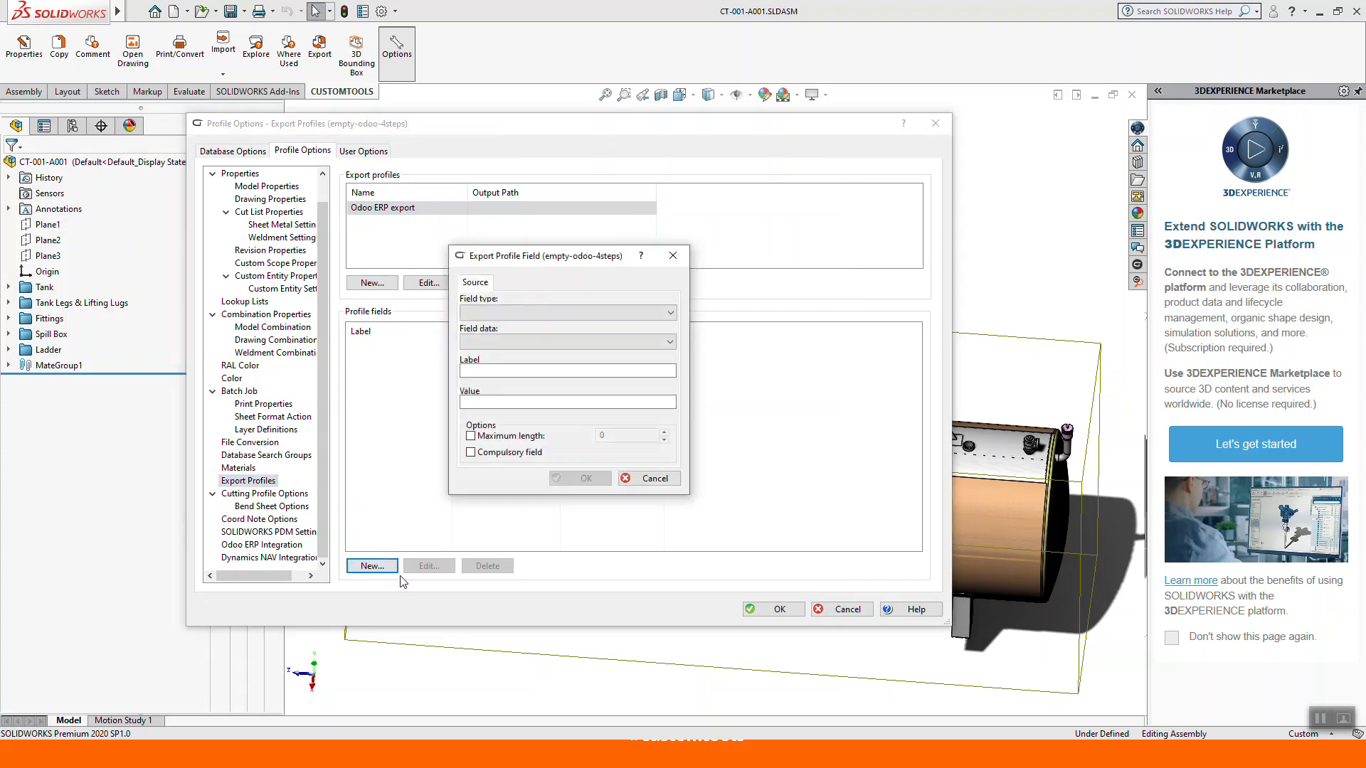
pyautogui.click(557, 313)
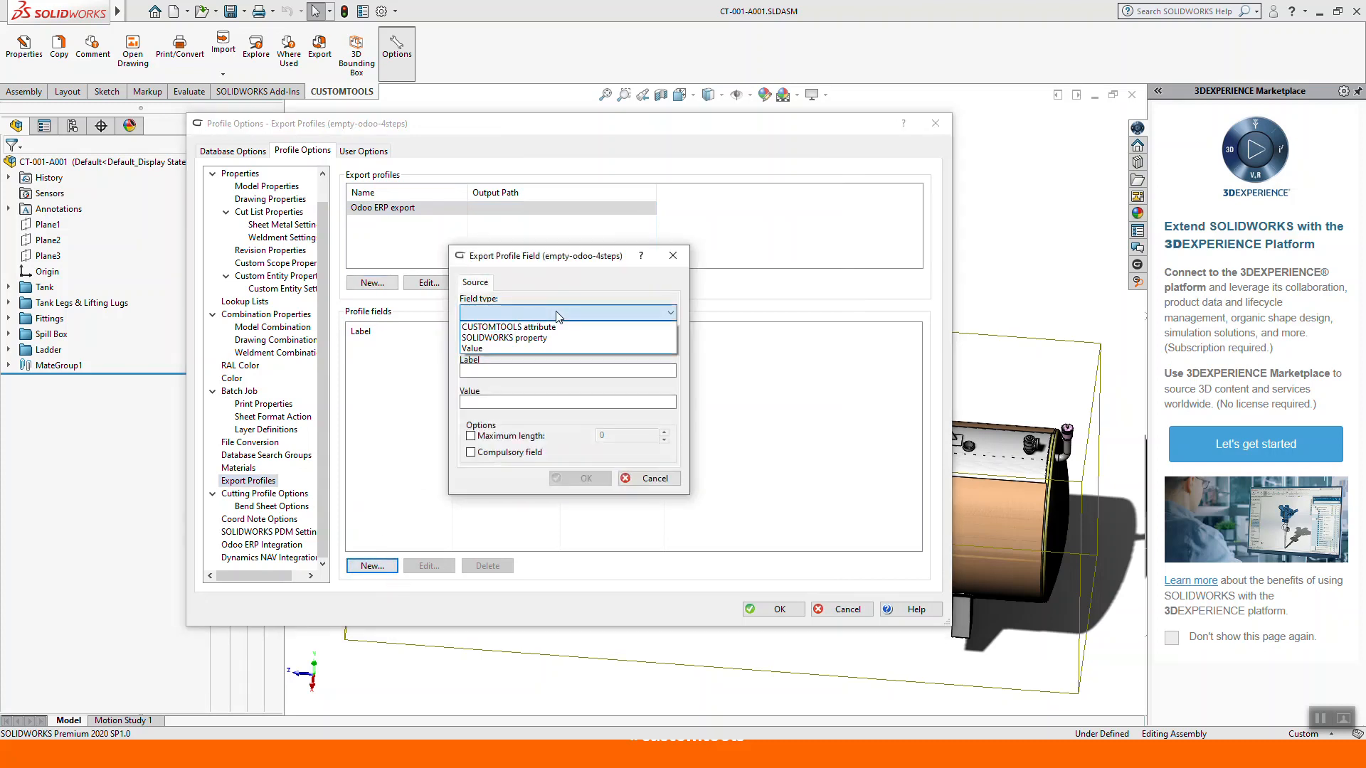
pyautogui.click(561, 329)
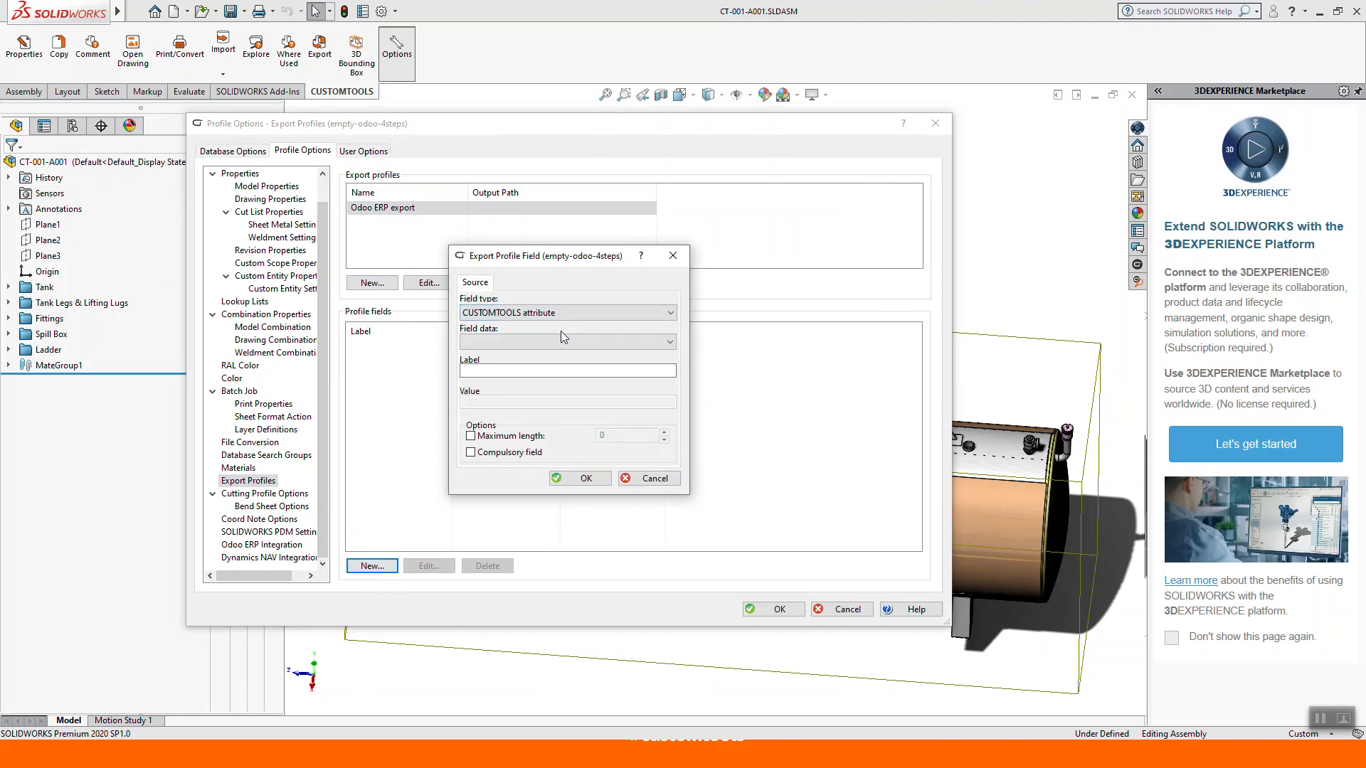
pyautogui.click(567, 342)
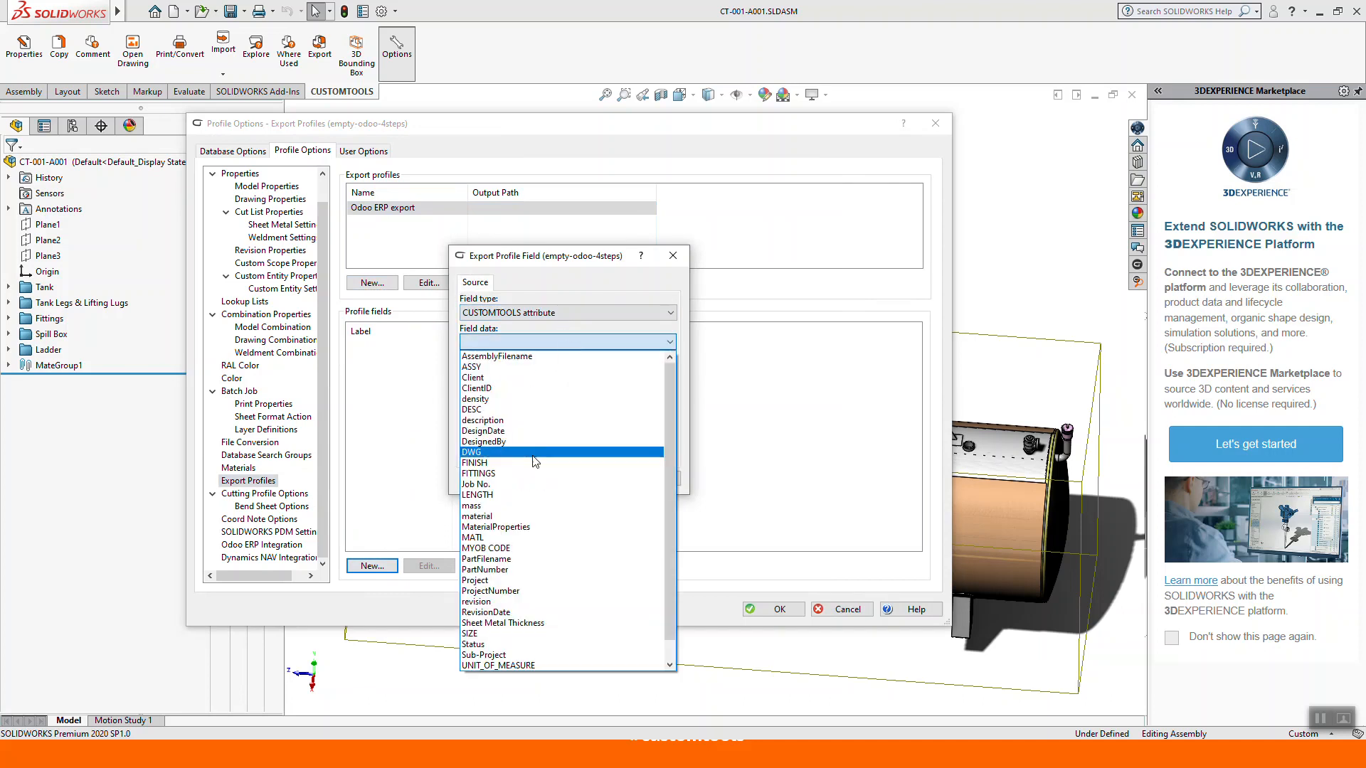
pyautogui.click(548, 570)
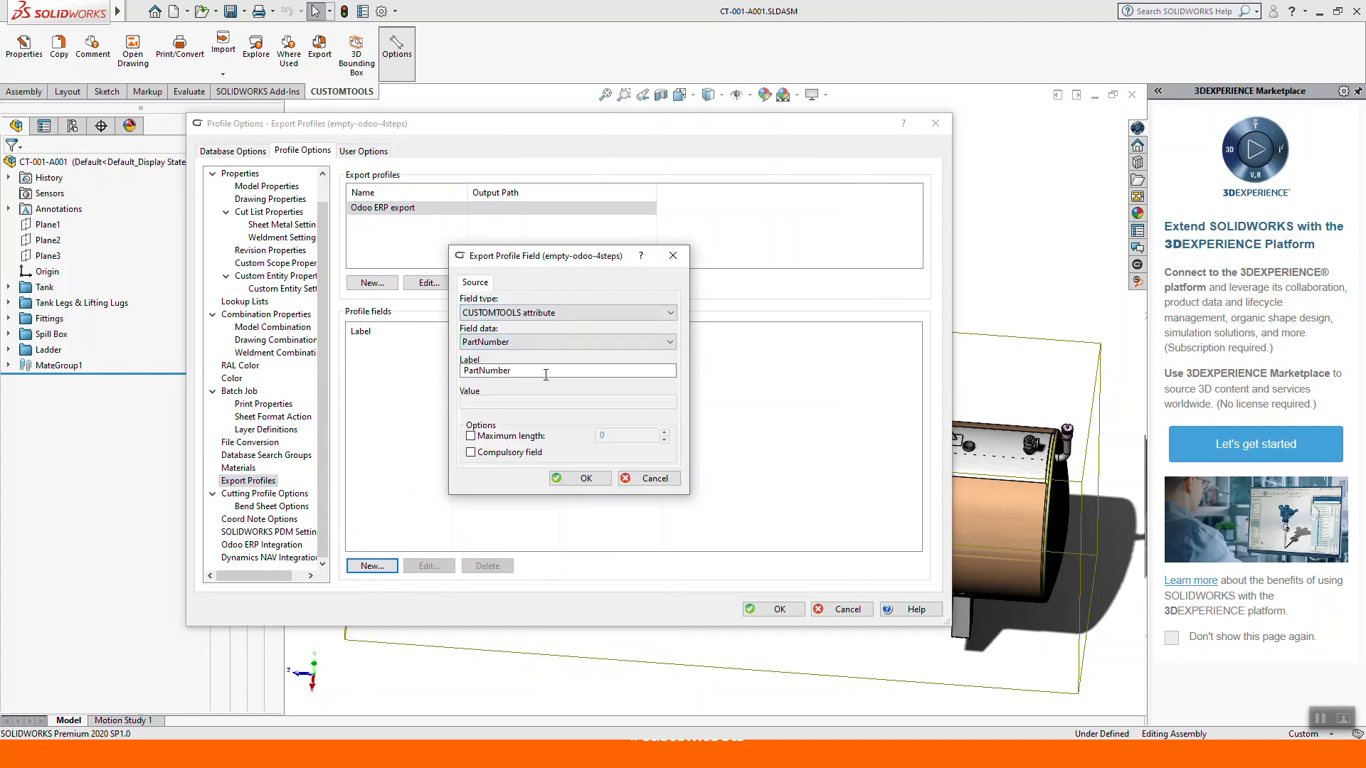
pyautogui.click(470, 454)
pyautogui.doubleClick(502, 370)
pyautogui.click(533, 372)
pyautogui.click(582, 480)
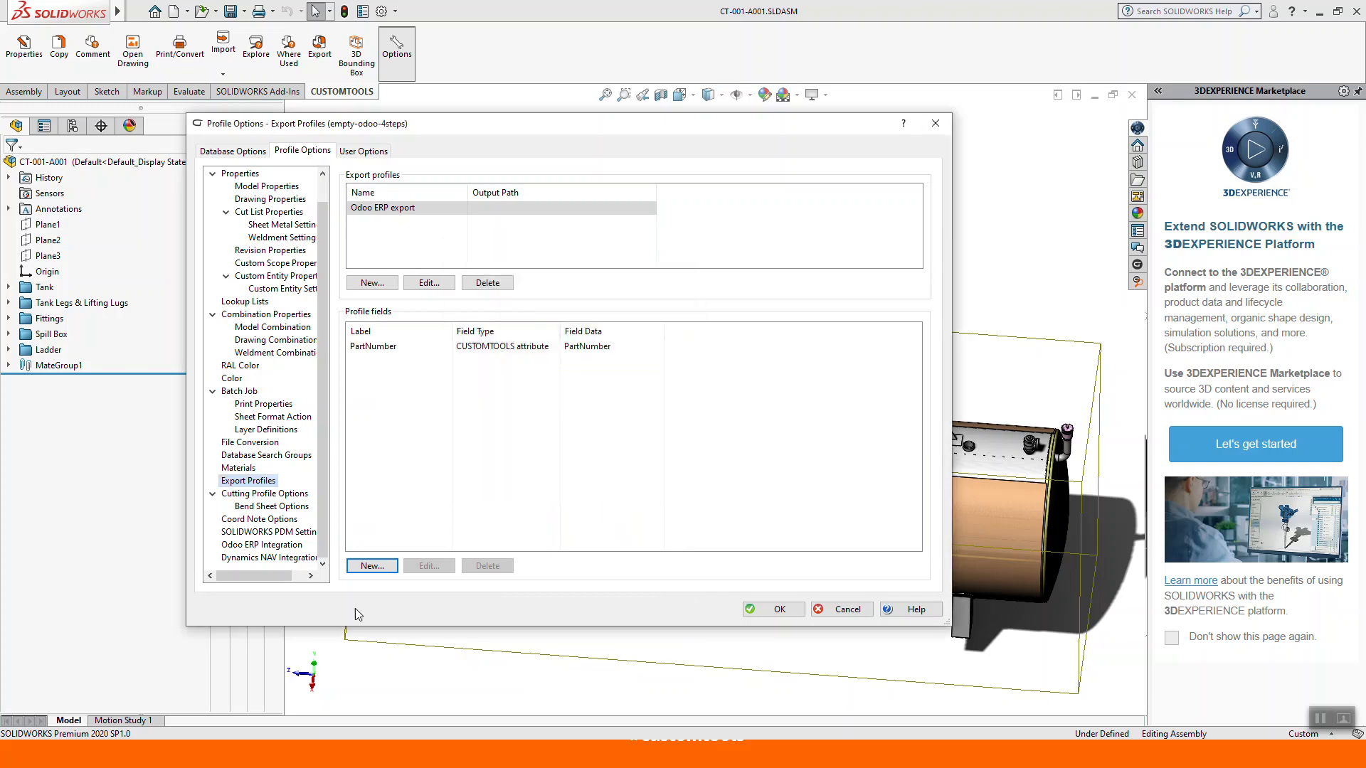
# Add a description field to the export profile, using the CUSTOMTOOLS attribute description.
pyautogui.click(372, 565)
pyautogui.click(524, 314)
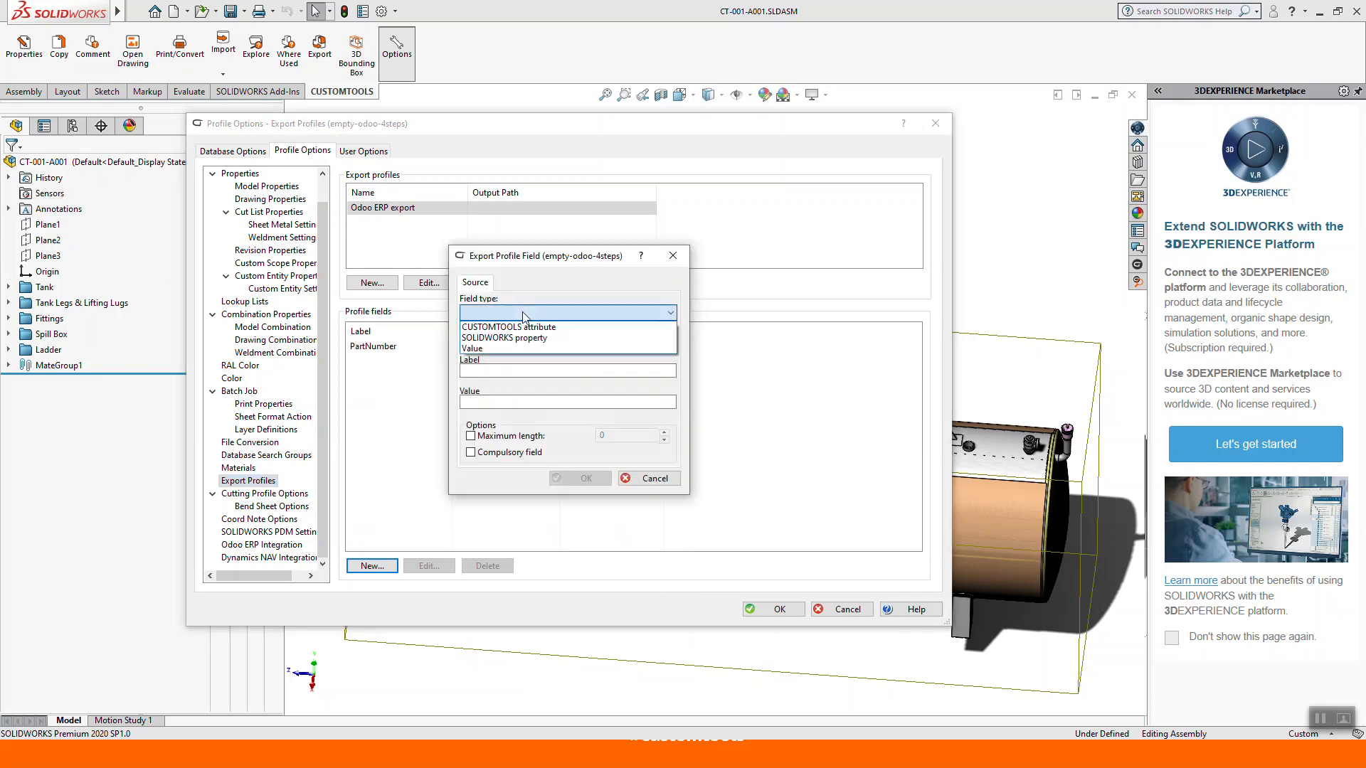
pyautogui.click(531, 327)
pyautogui.click(541, 341)
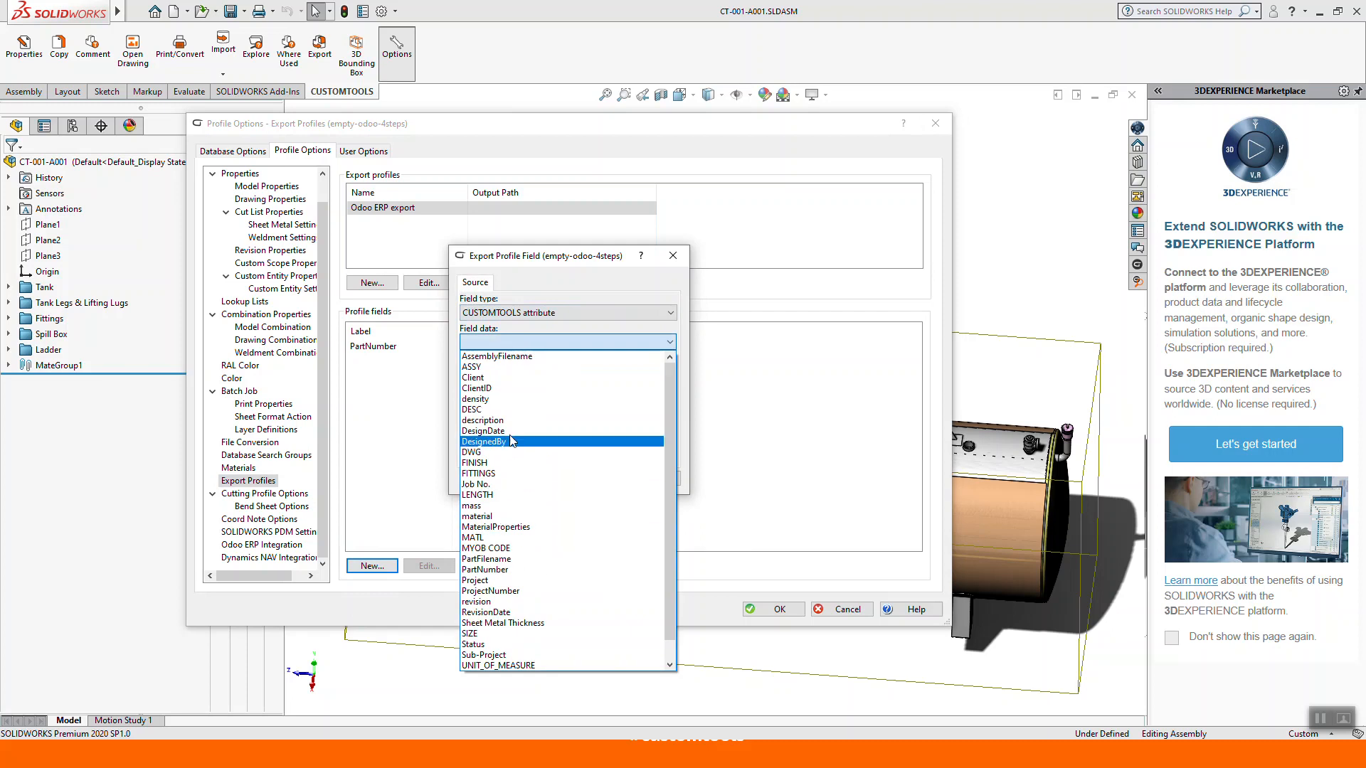
pyautogui.click(508, 421)
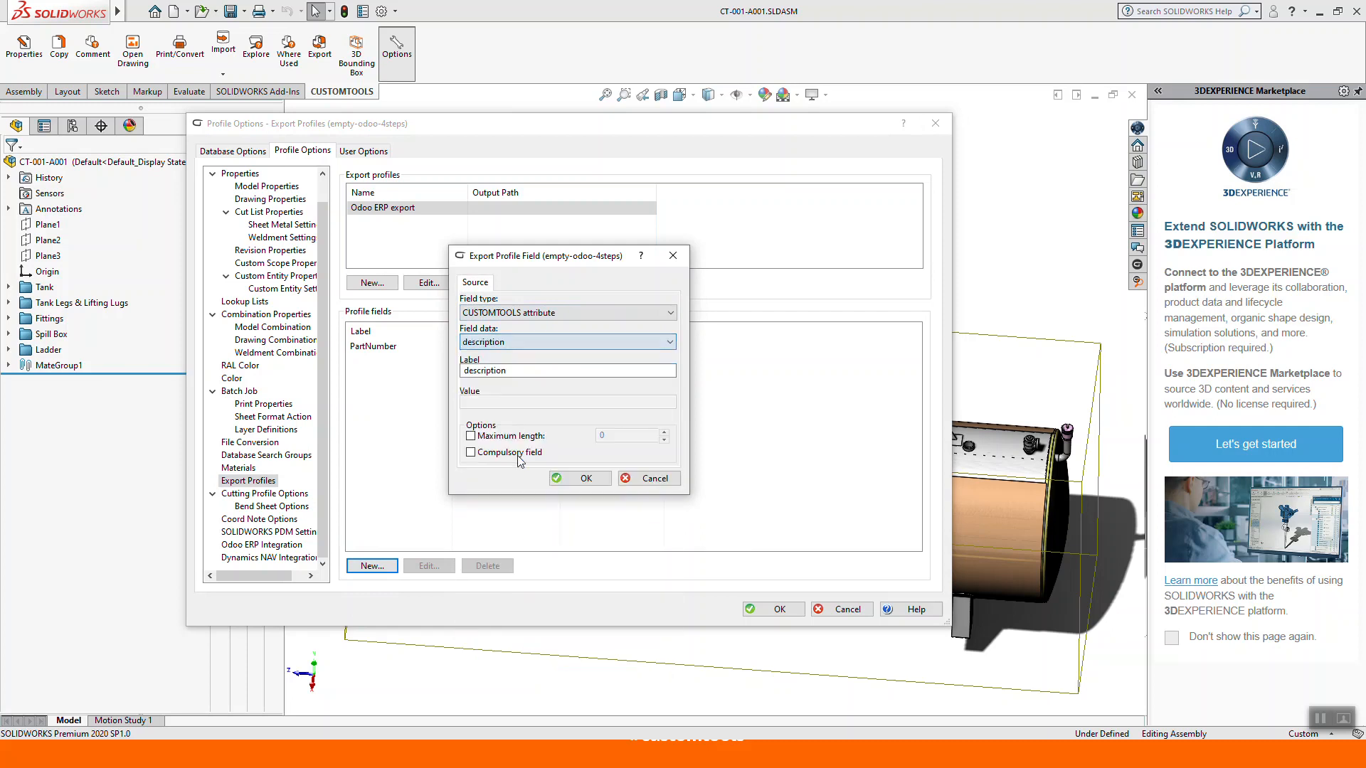
pyautogui.click(585, 480)
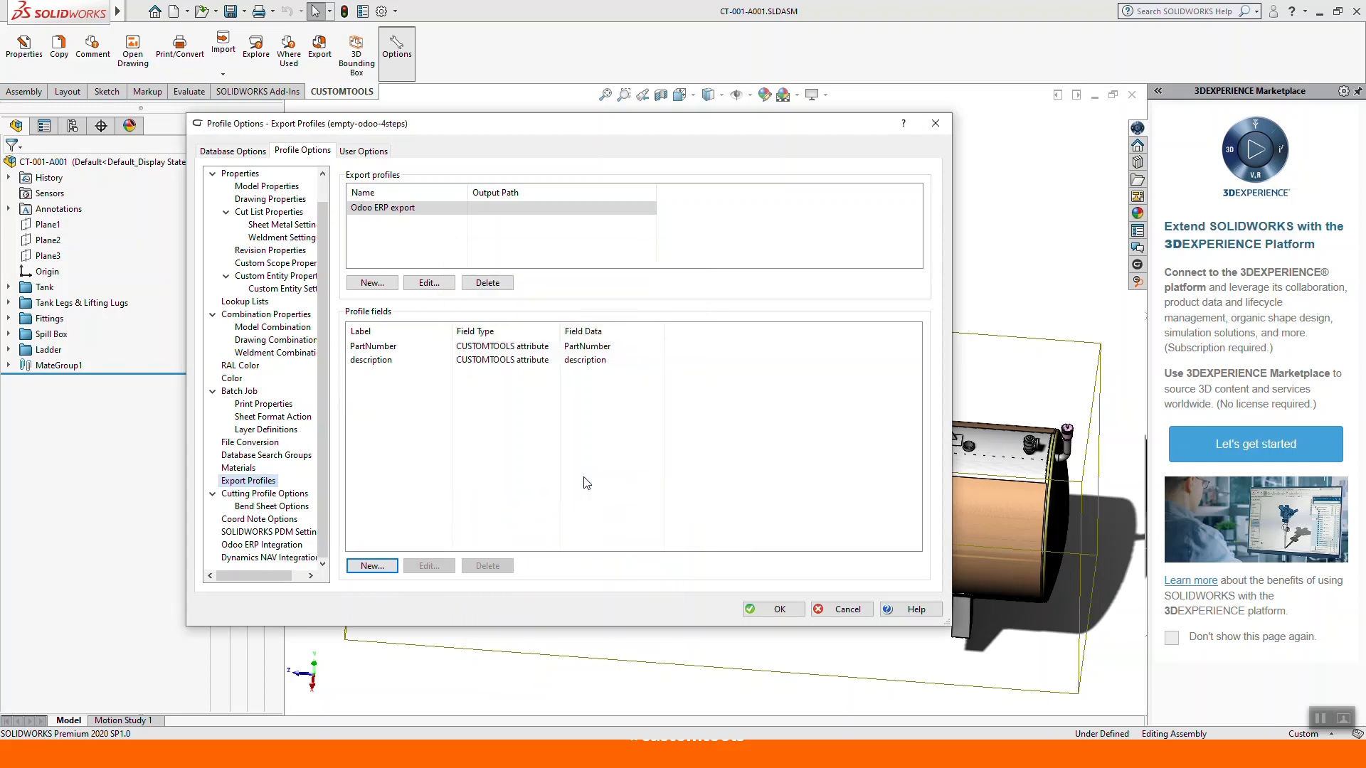
# Add a Quantity field to the export profile from the SOLIDWORKS property Quantity, and save the profile options.
pyautogui.click(372, 566)
pyautogui.click(555, 313)
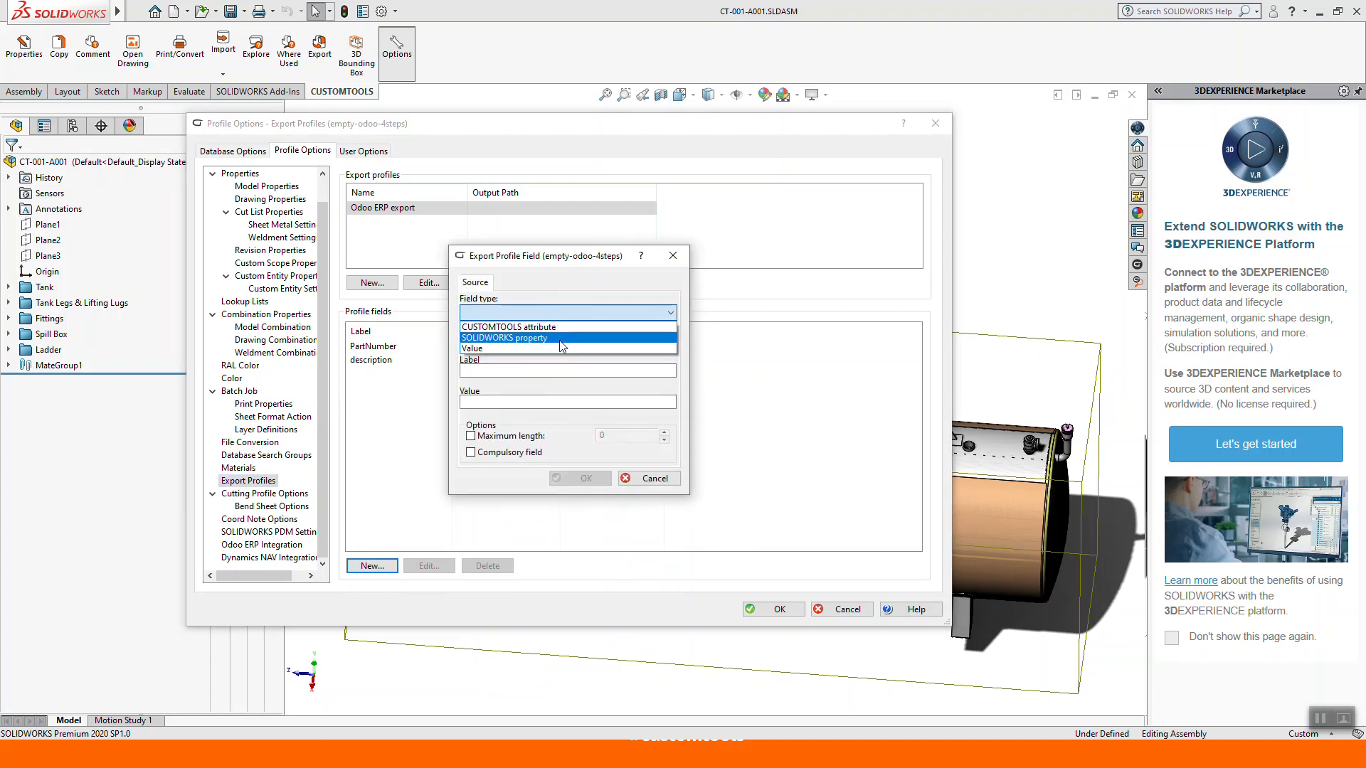
pyautogui.click(496, 338)
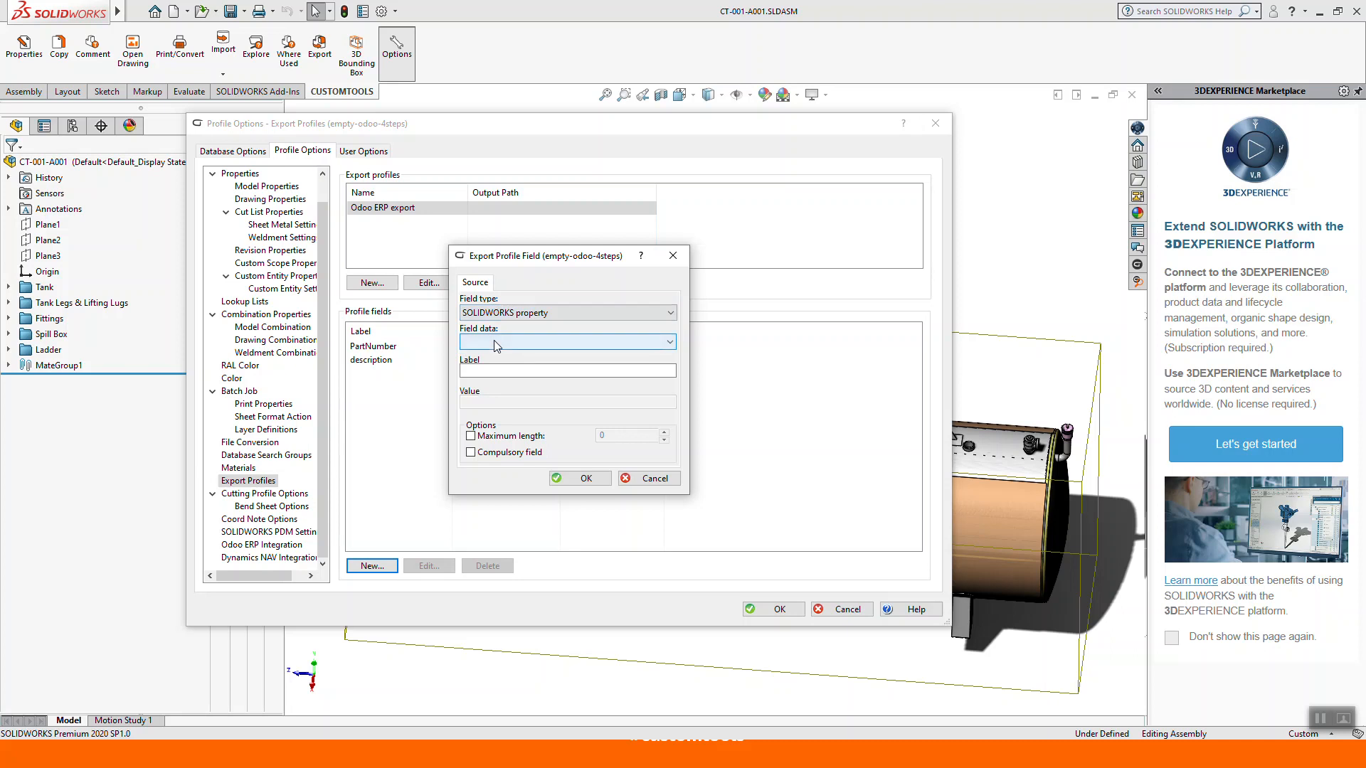
pyautogui.click(494, 341)
pyautogui.click(510, 411)
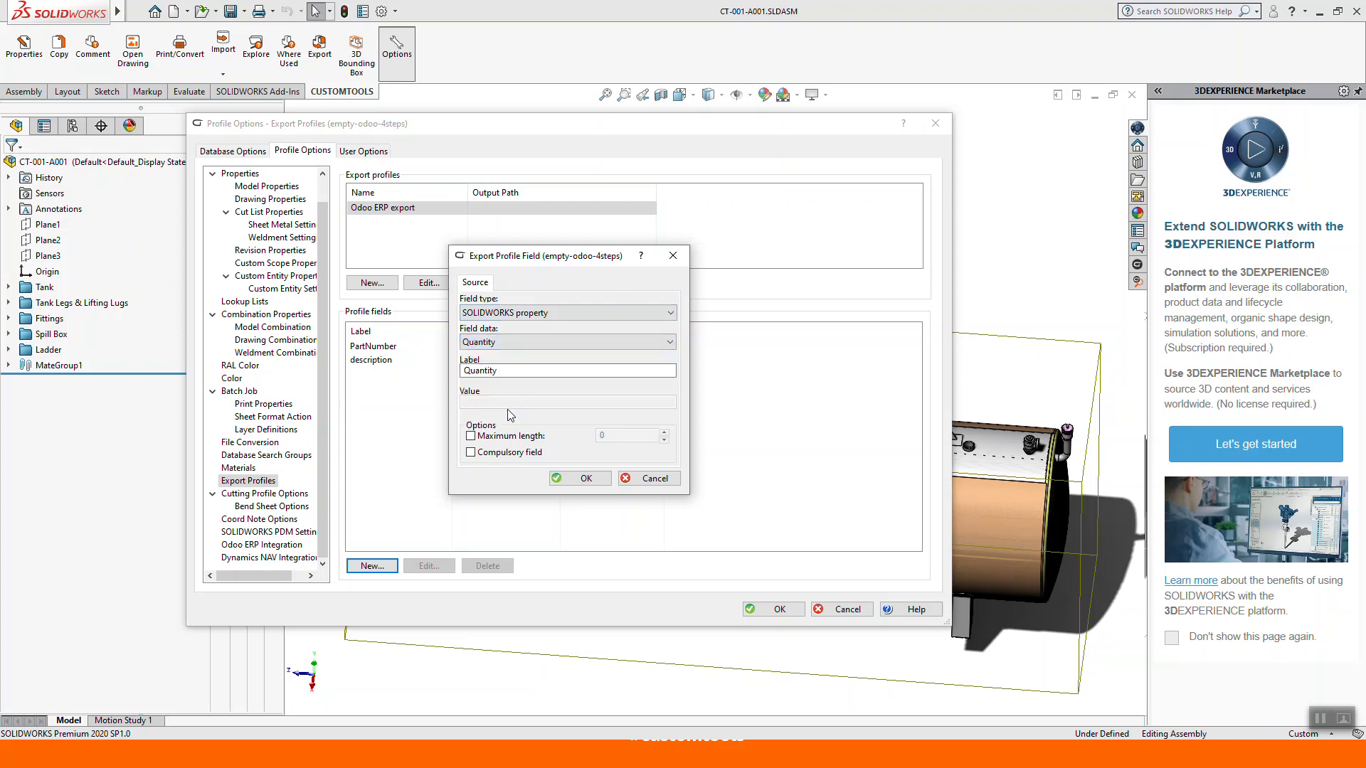
pyautogui.click(585, 479)
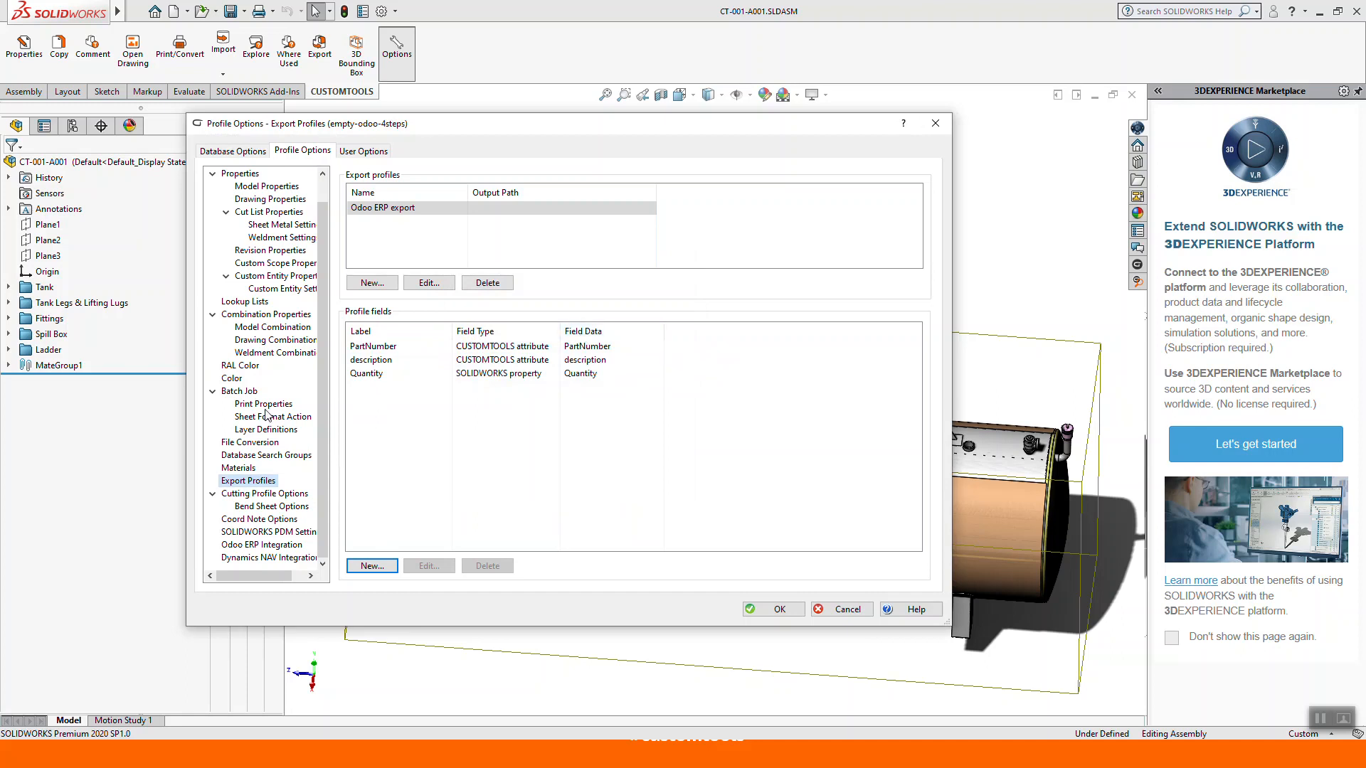
pyautogui.click(782, 612)
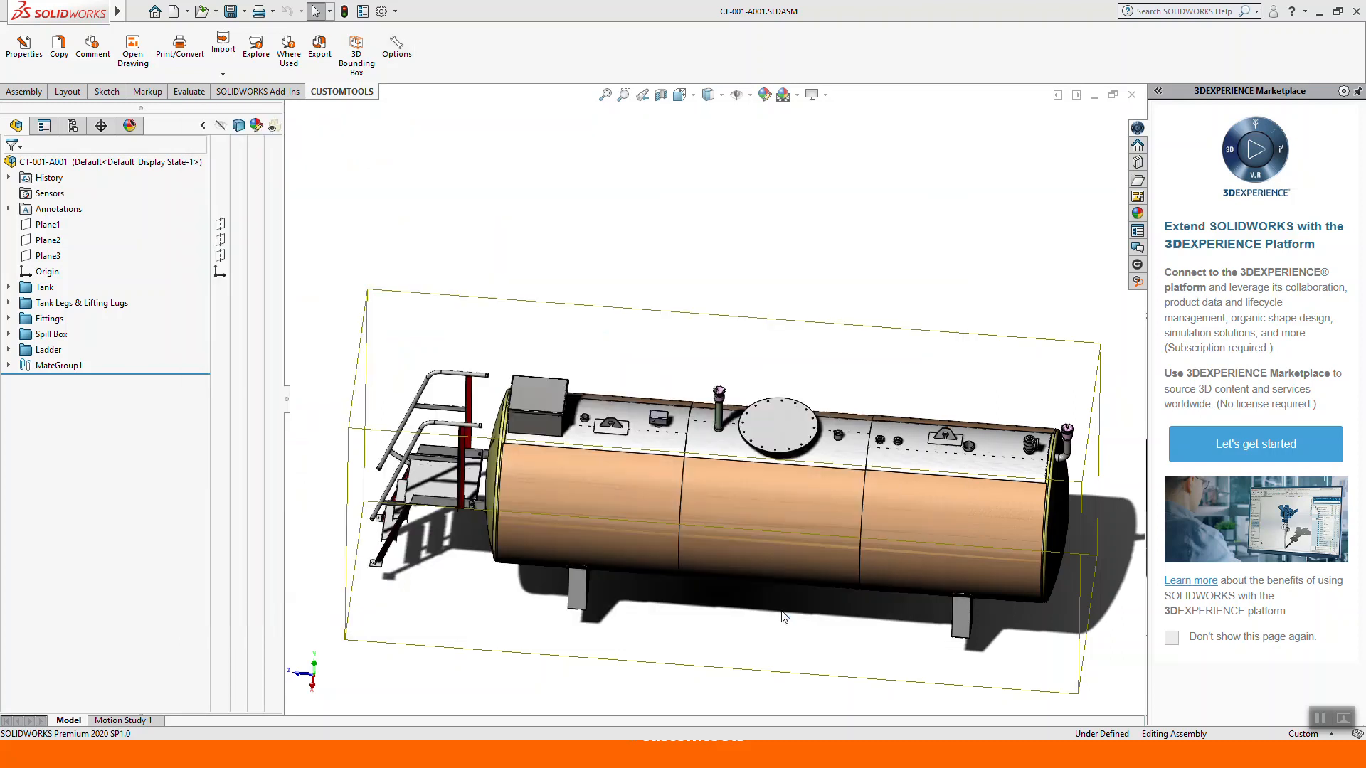
# Reopen the CUSTOMTOOLS options and remove the Name mapping from the product field mapping of the Odoo ERP Integration.
pyautogui.click(403, 54)
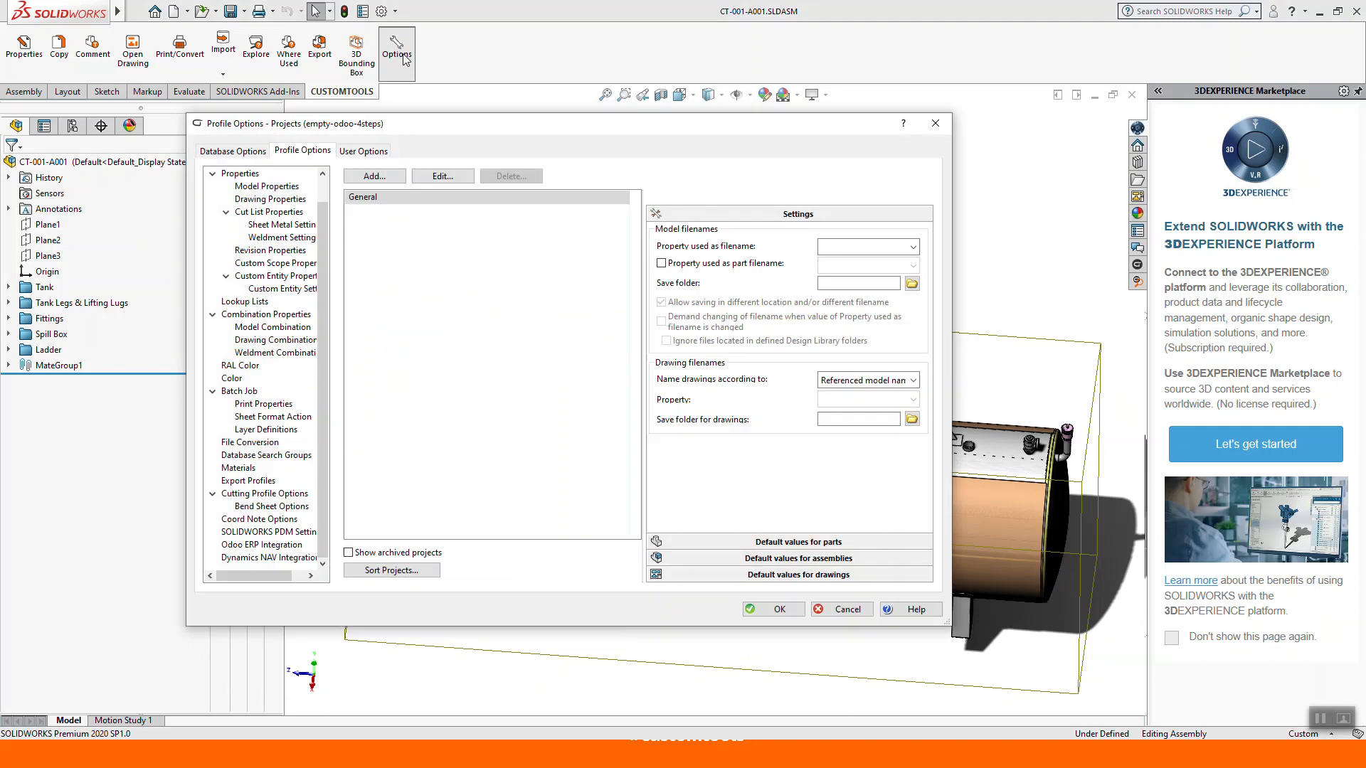
pyautogui.click(268, 478)
pyautogui.click(408, 211)
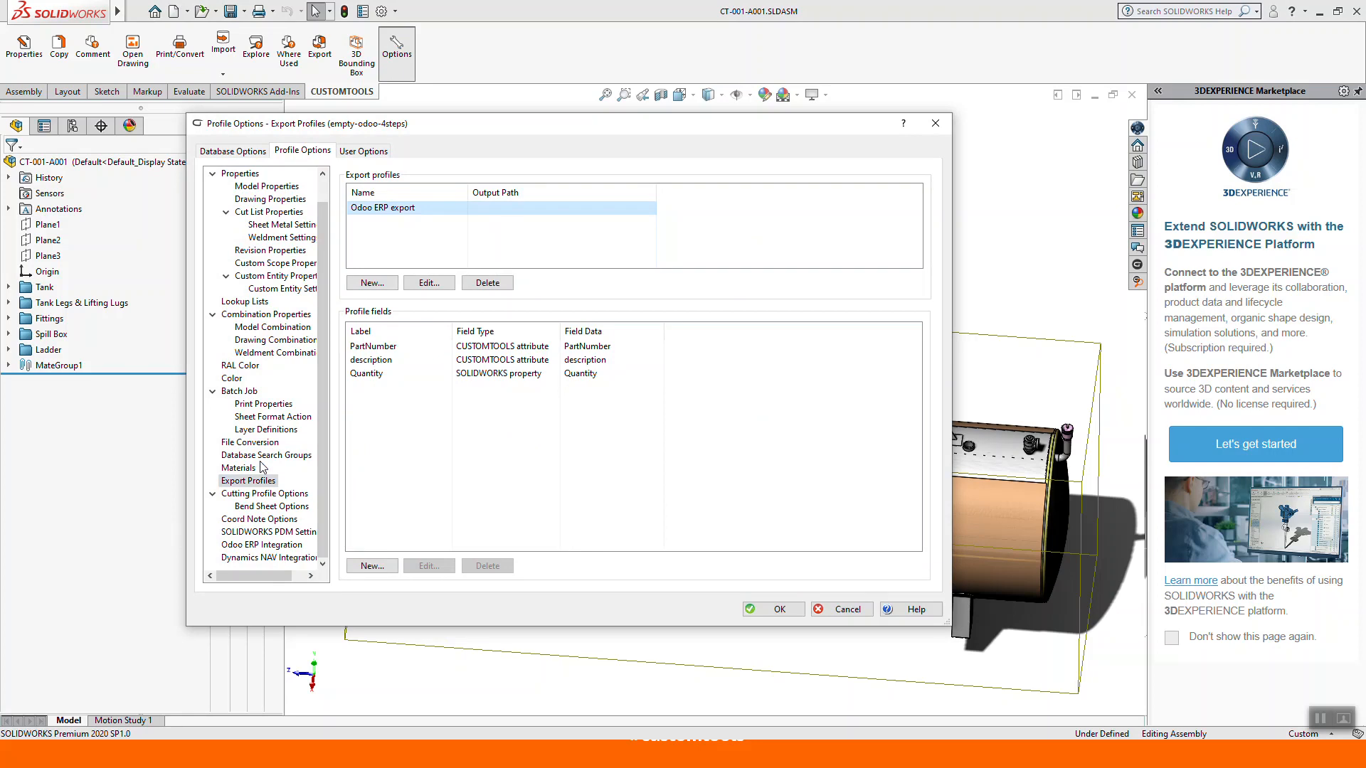
pyautogui.click(277, 547)
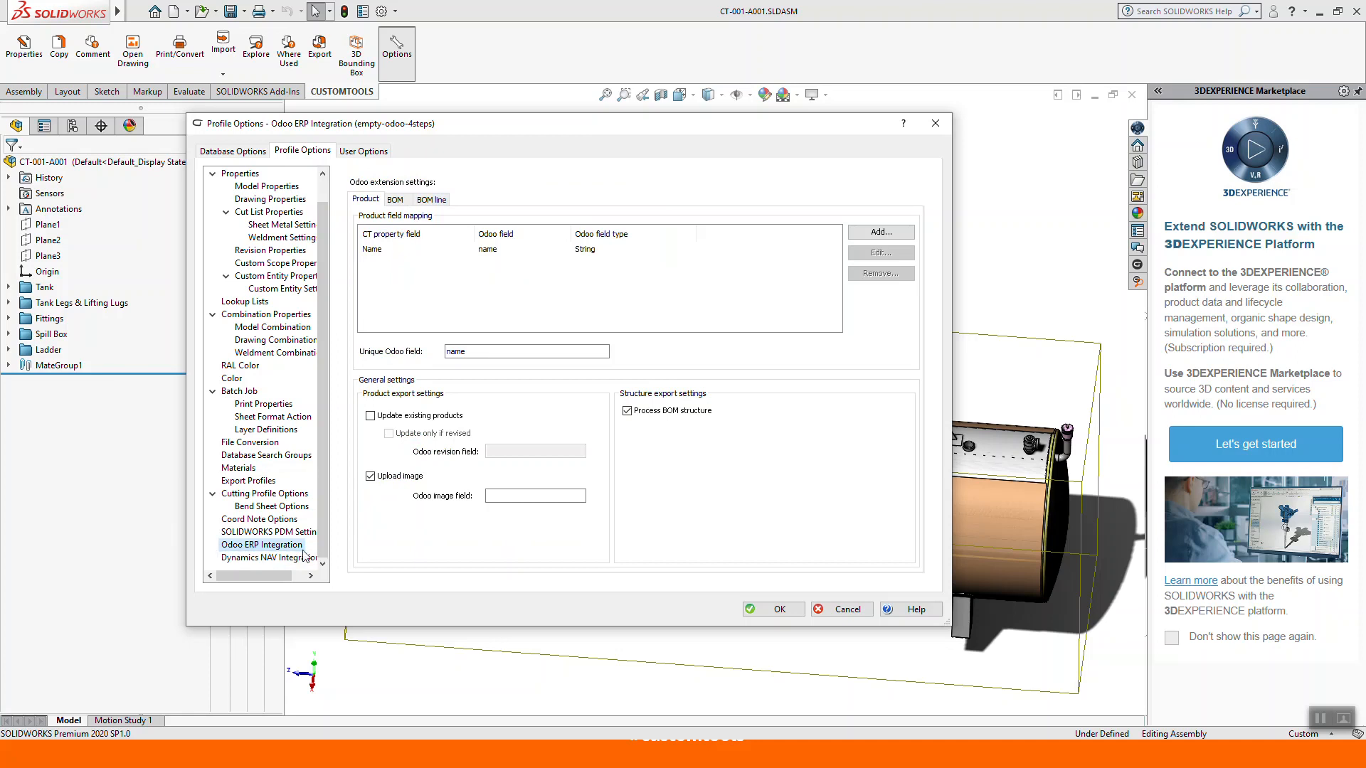
pyautogui.click(542, 251)
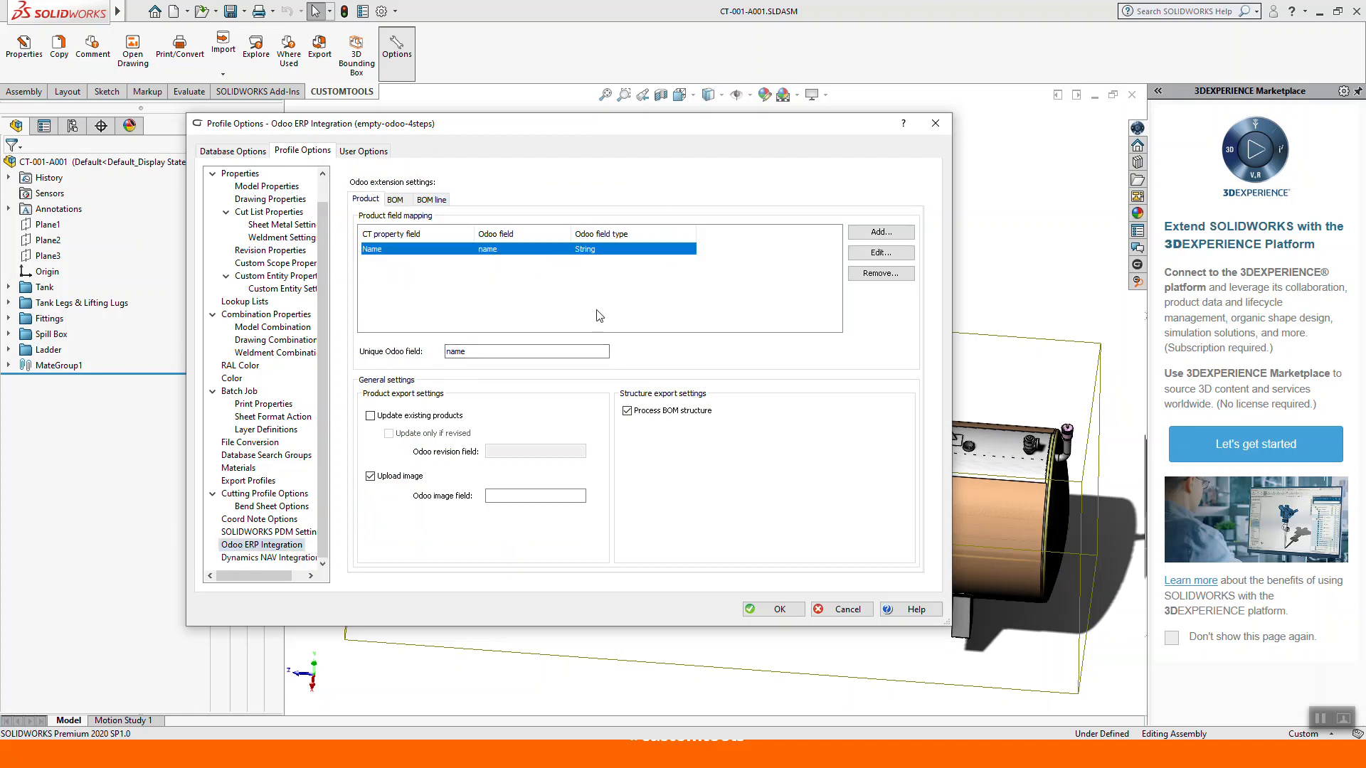
pyautogui.click(882, 273)
pyautogui.click(703, 423)
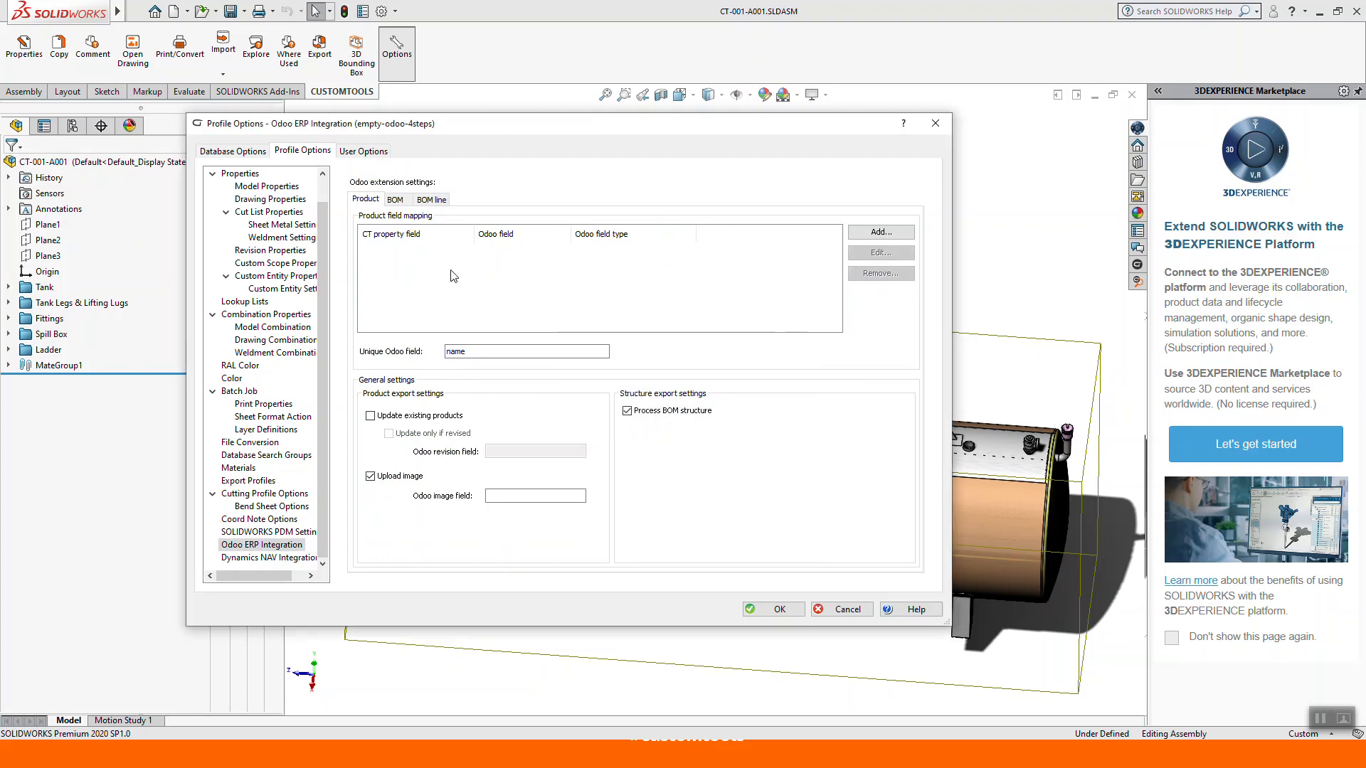
# Check the Odoo BOM and BOM line field mappings, and relabel the export profile's Quantity field as Qty.
pyautogui.click(396, 201)
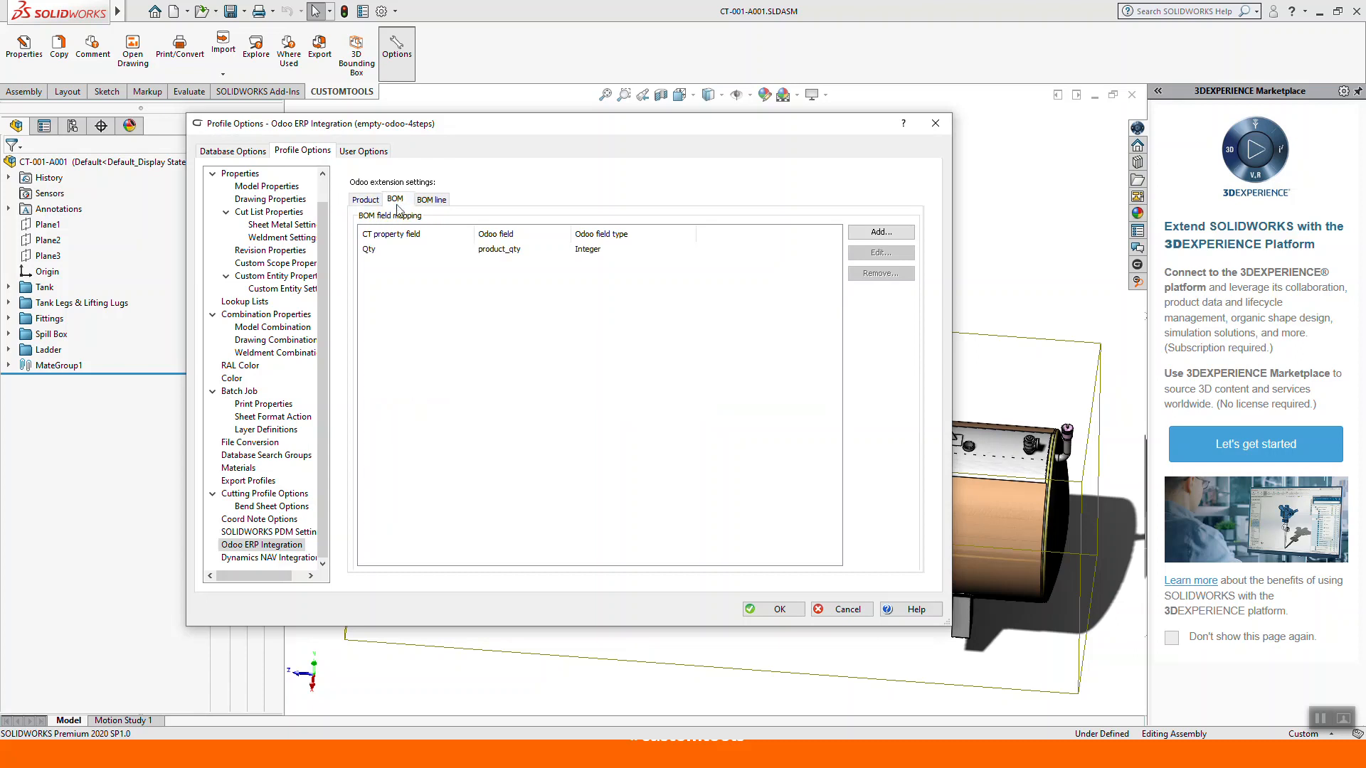
pyautogui.click(430, 202)
pyautogui.click(396, 200)
pyautogui.click(260, 482)
pyautogui.click(377, 374)
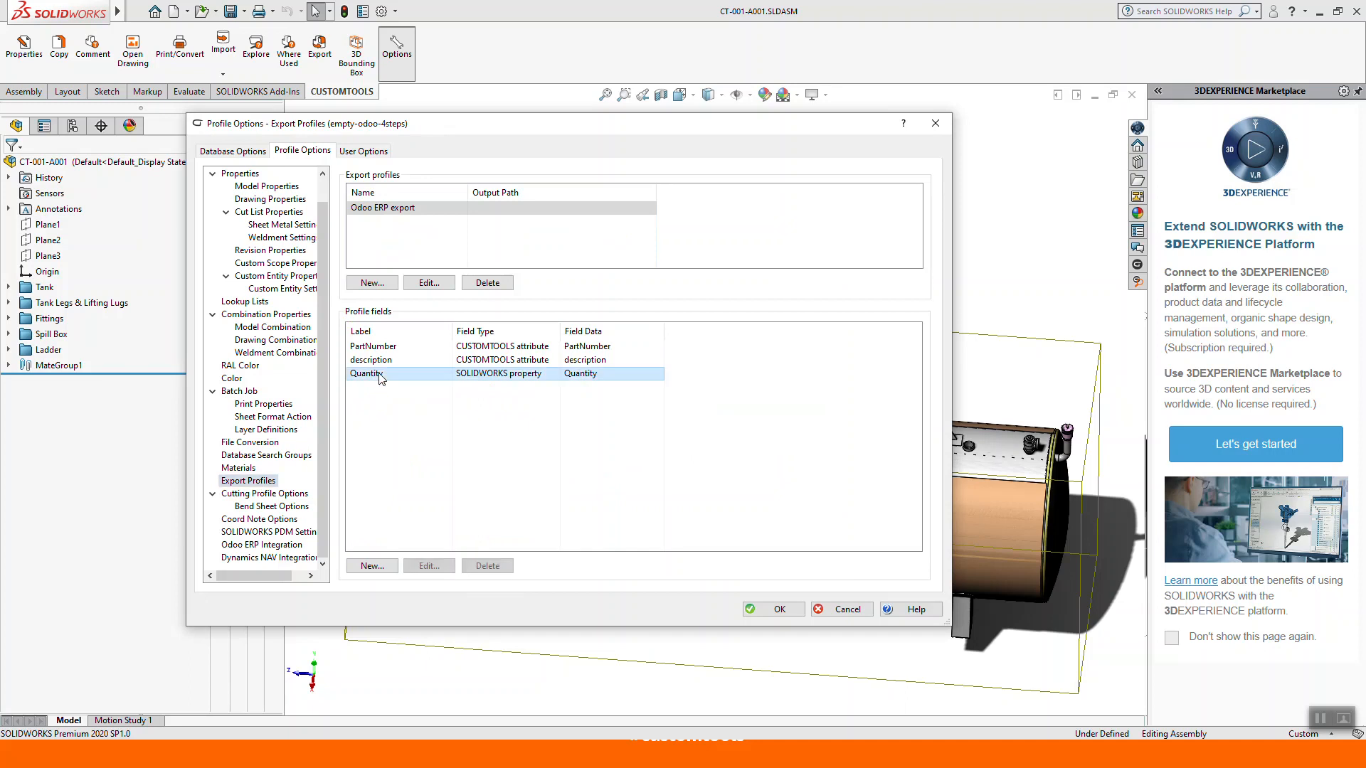
pyautogui.click(429, 565)
pyautogui.doubleClick(503, 372)
pyautogui.write('Qty')
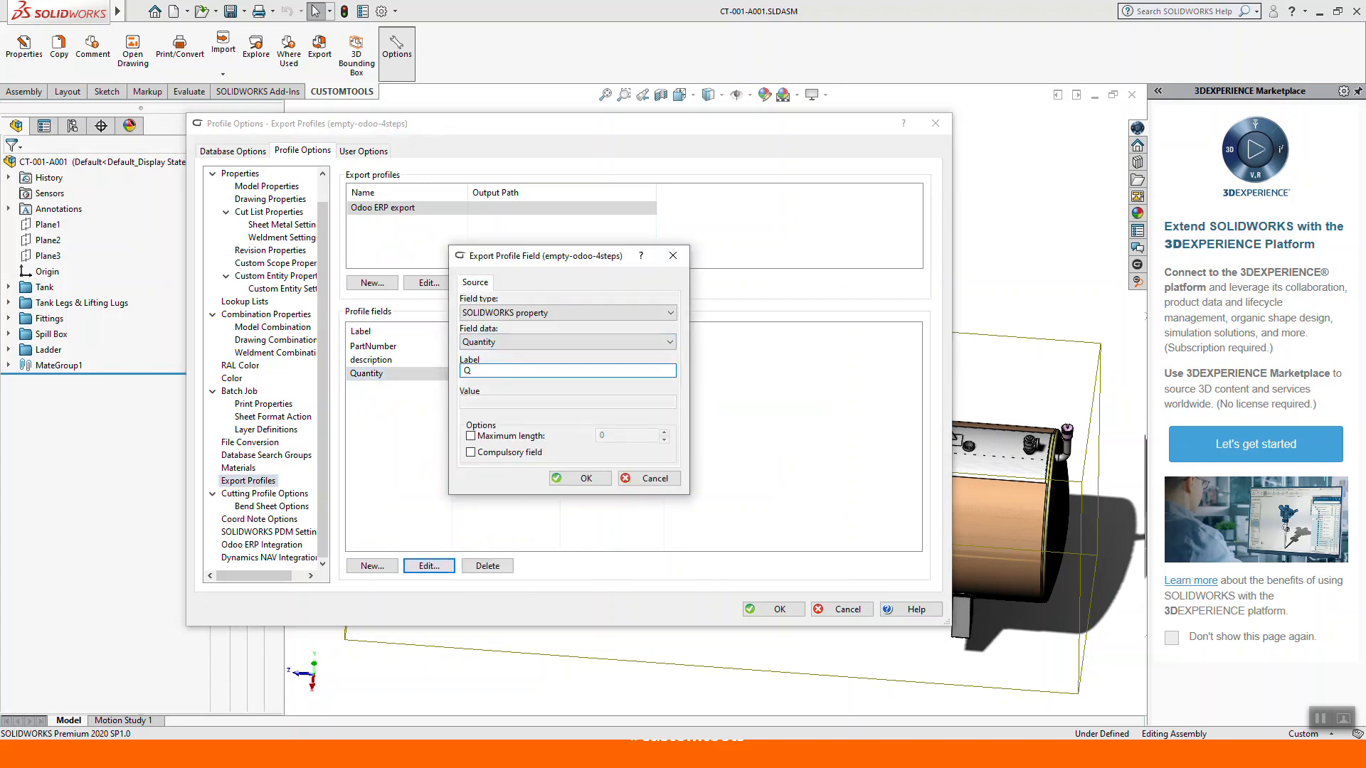
pyautogui.click(582, 479)
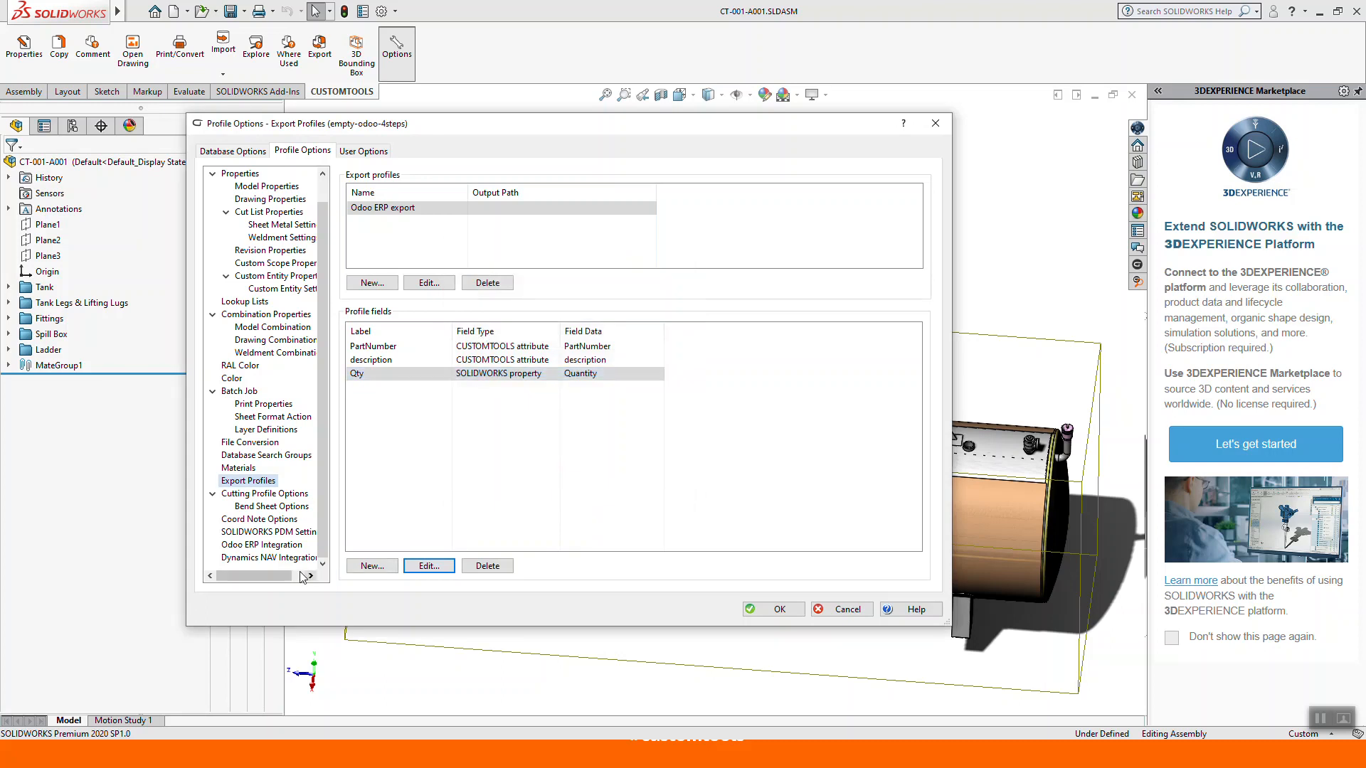
# Compare the Qty label with the BOM and BOM line mappings of the Odoo ERP Integration, and return to the product mapping.
pyautogui.click(269, 545)
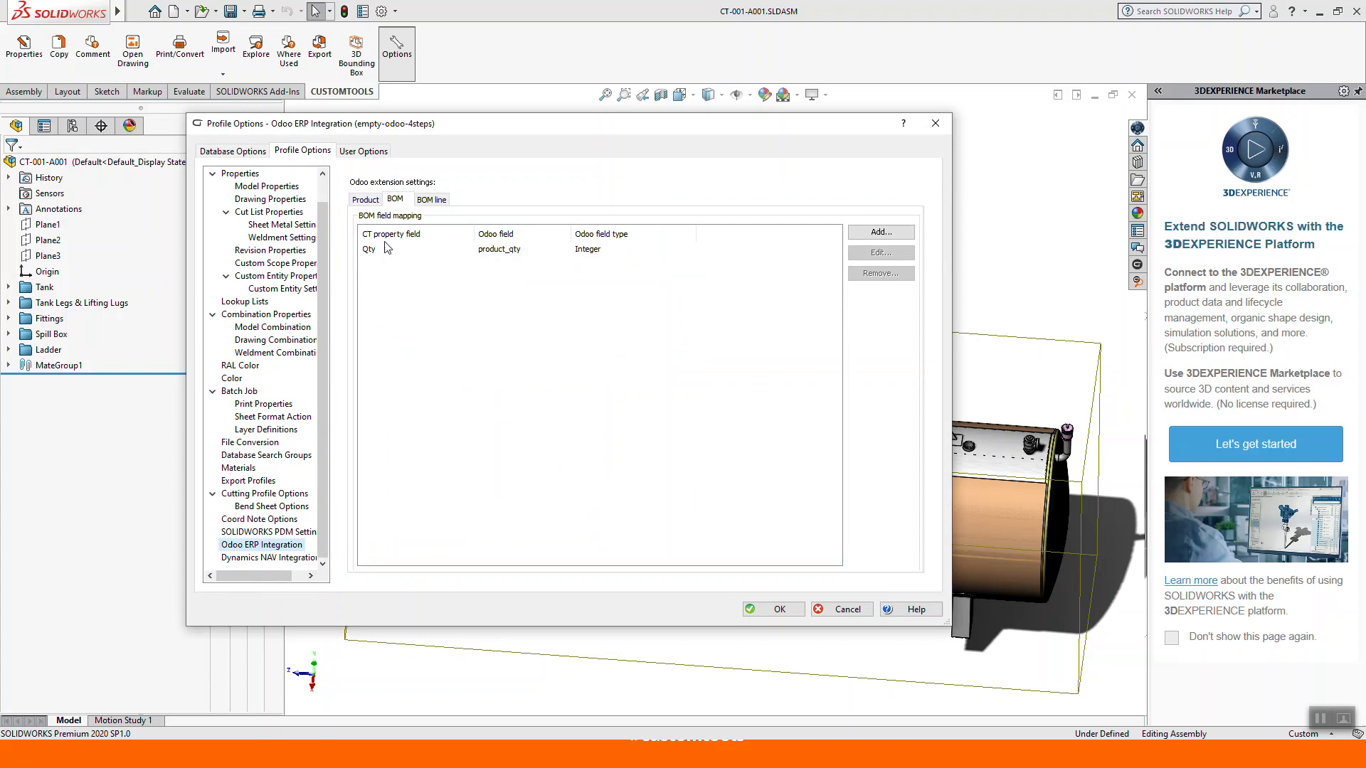
pyautogui.click(441, 202)
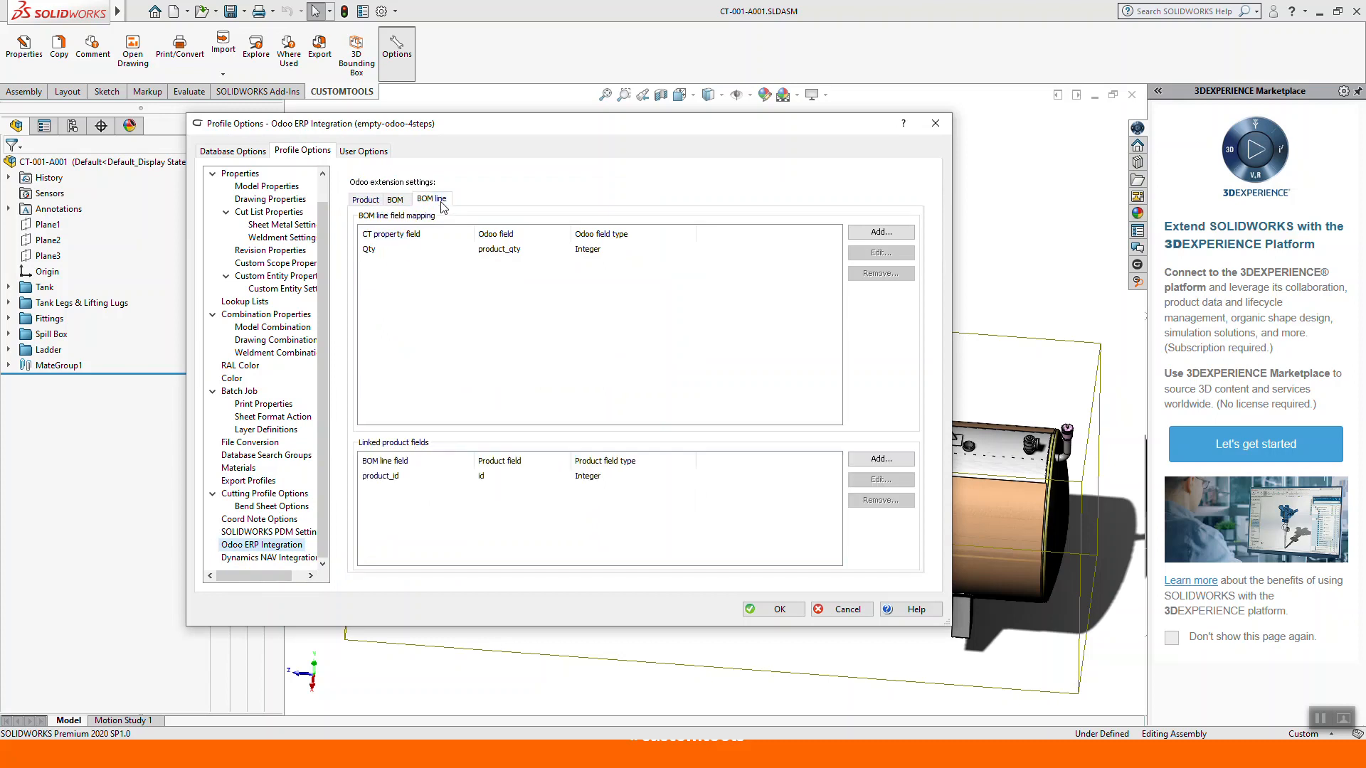
pyautogui.click(396, 202)
pyautogui.click(363, 202)
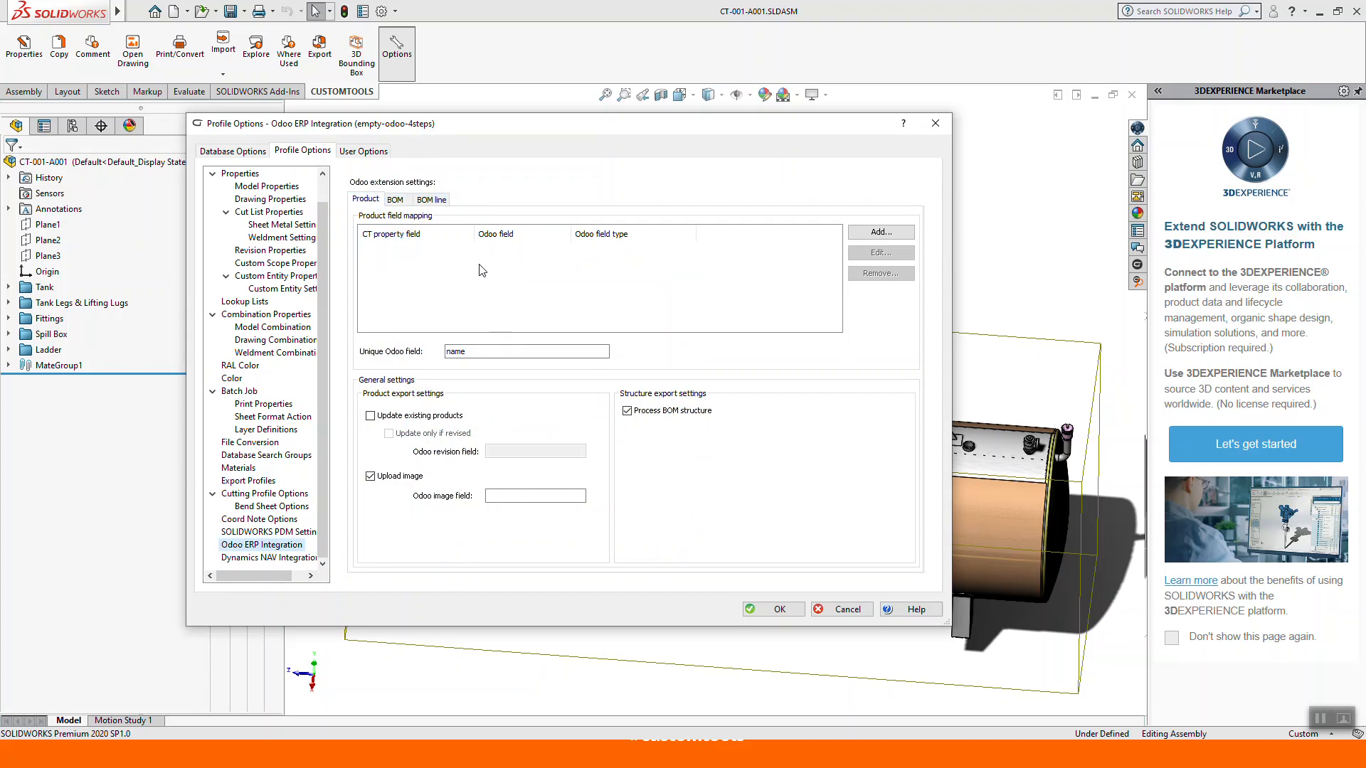
# Switch to Odoo in the browser and activate the developer mode from the general settings.
pyautogui.hotkey('alt', 'Tab')
pyautogui.hotkey('alt', 'Tab')
pyautogui.hotkey('alt', 'Tab')
pyautogui.hotkey('alt', 'Tab')
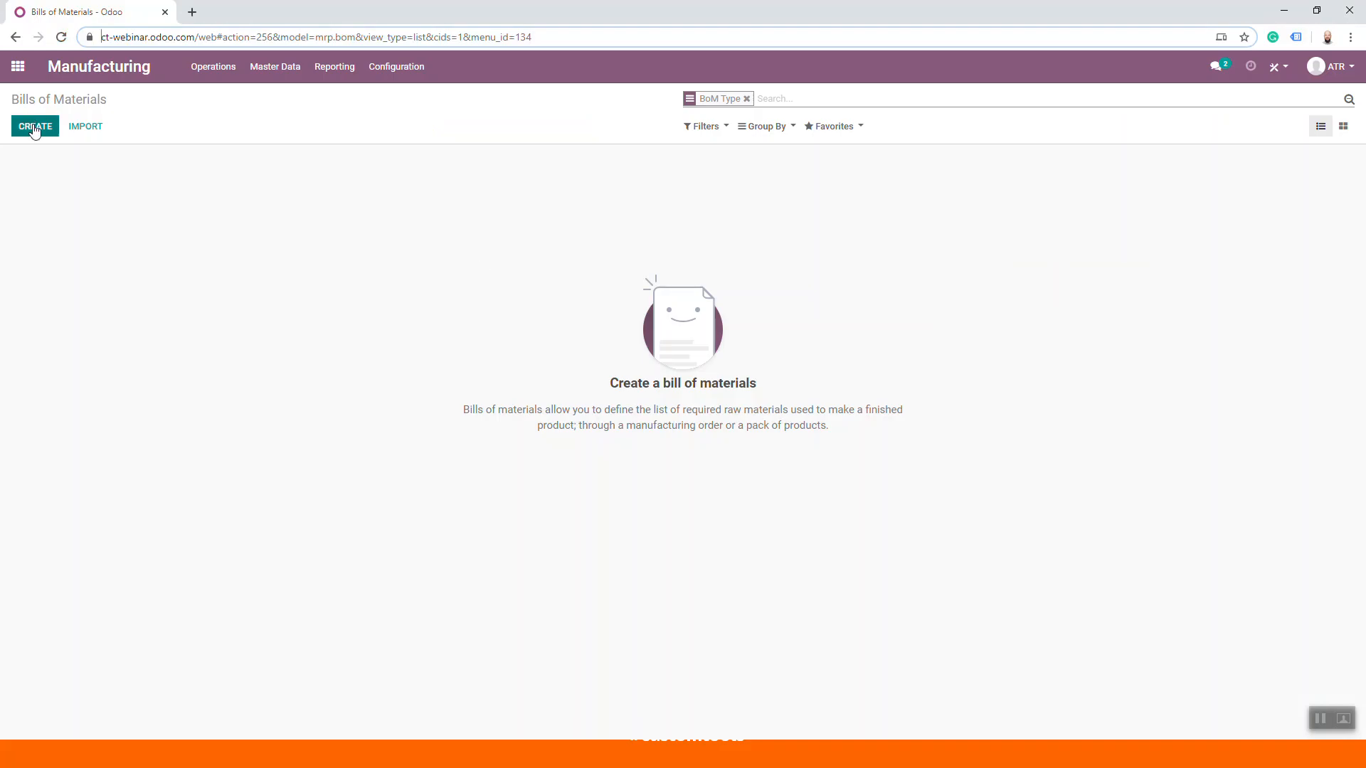
pyautogui.click(1288, 67)
pyautogui.click(1288, 69)
pyautogui.click(1346, 70)
pyautogui.click(1343, 70)
pyautogui.click(18, 66)
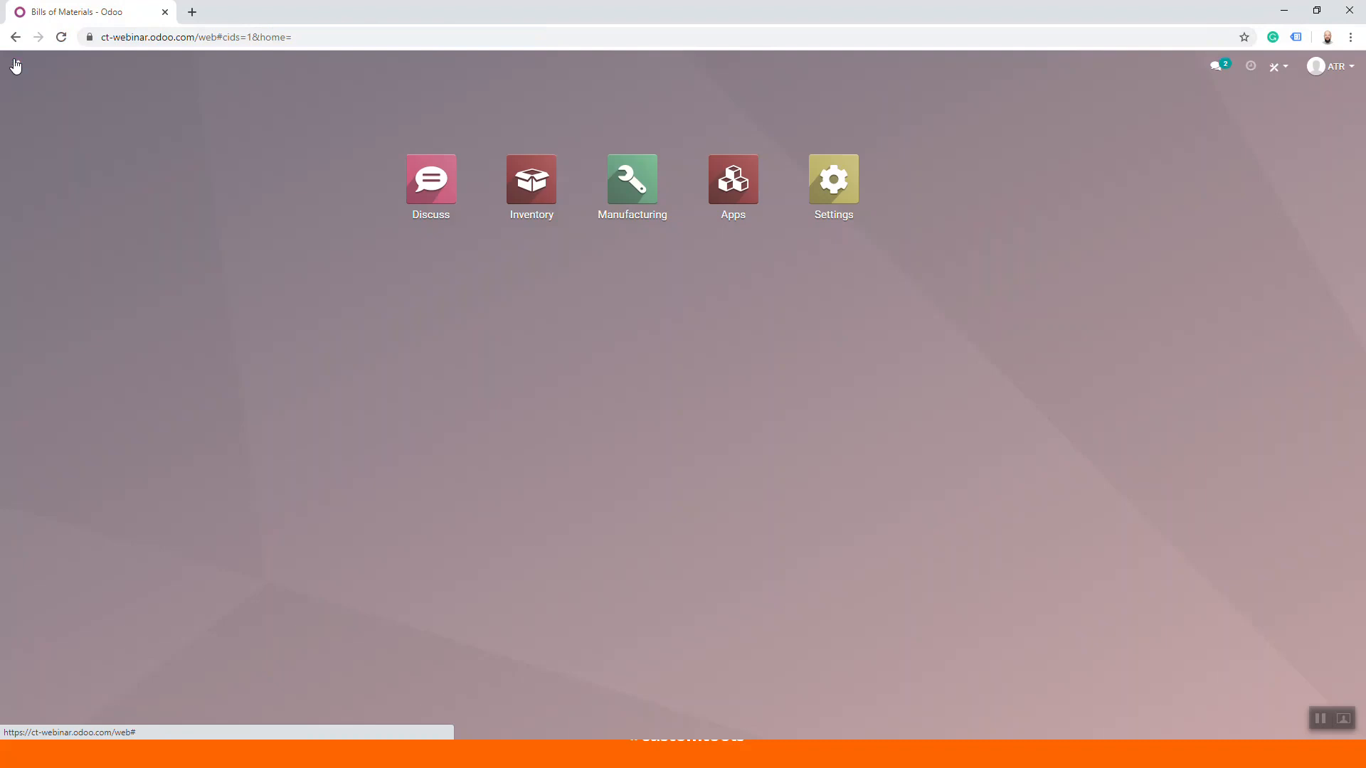
pyautogui.click(839, 183)
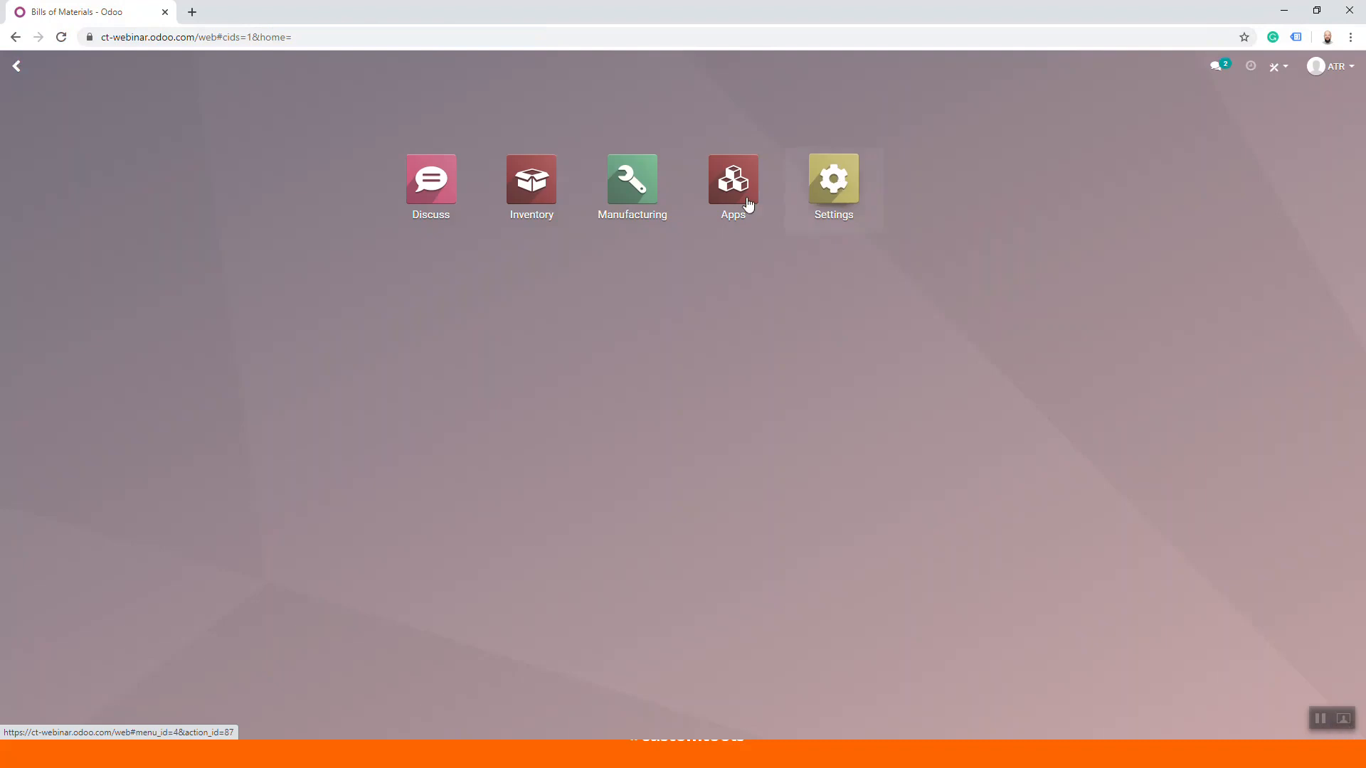
pyautogui.scroll(-9, 257, 441)
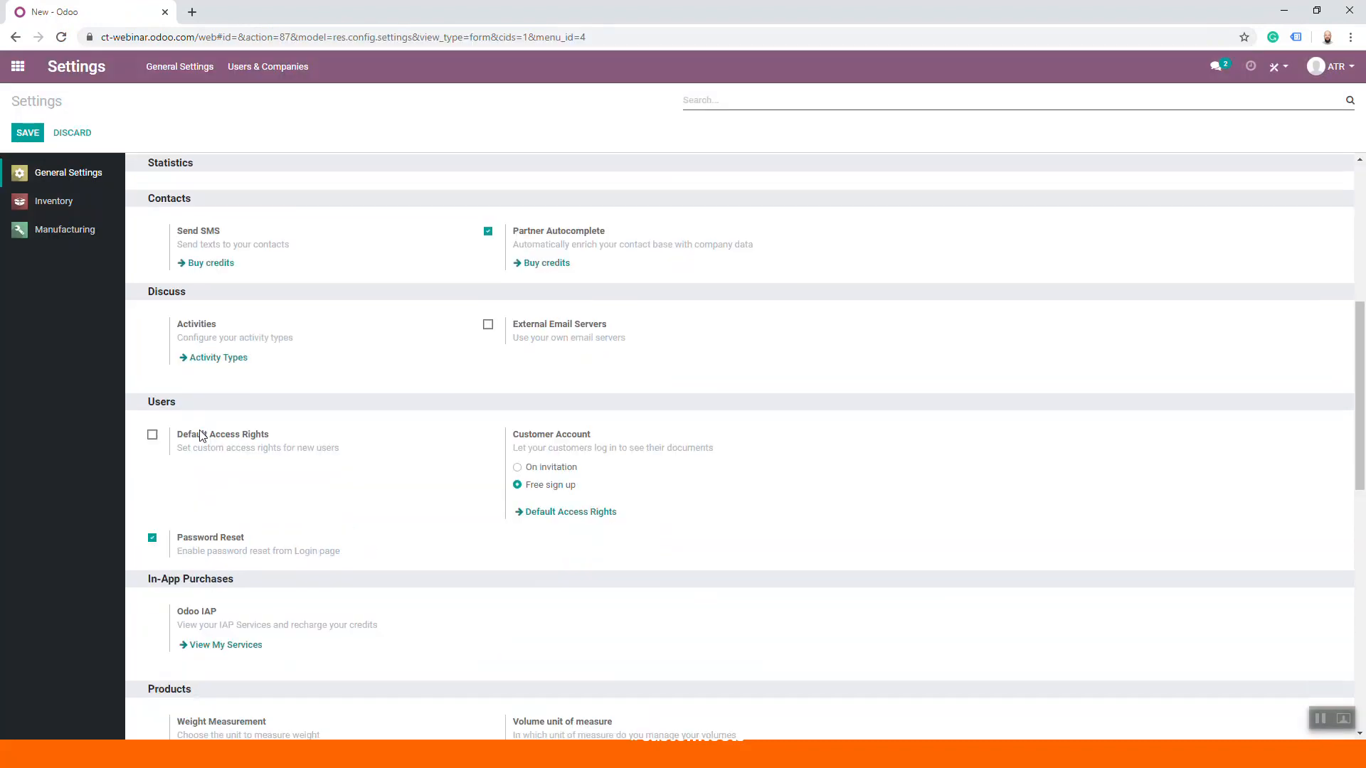
pyautogui.scroll(-7, 256, 441)
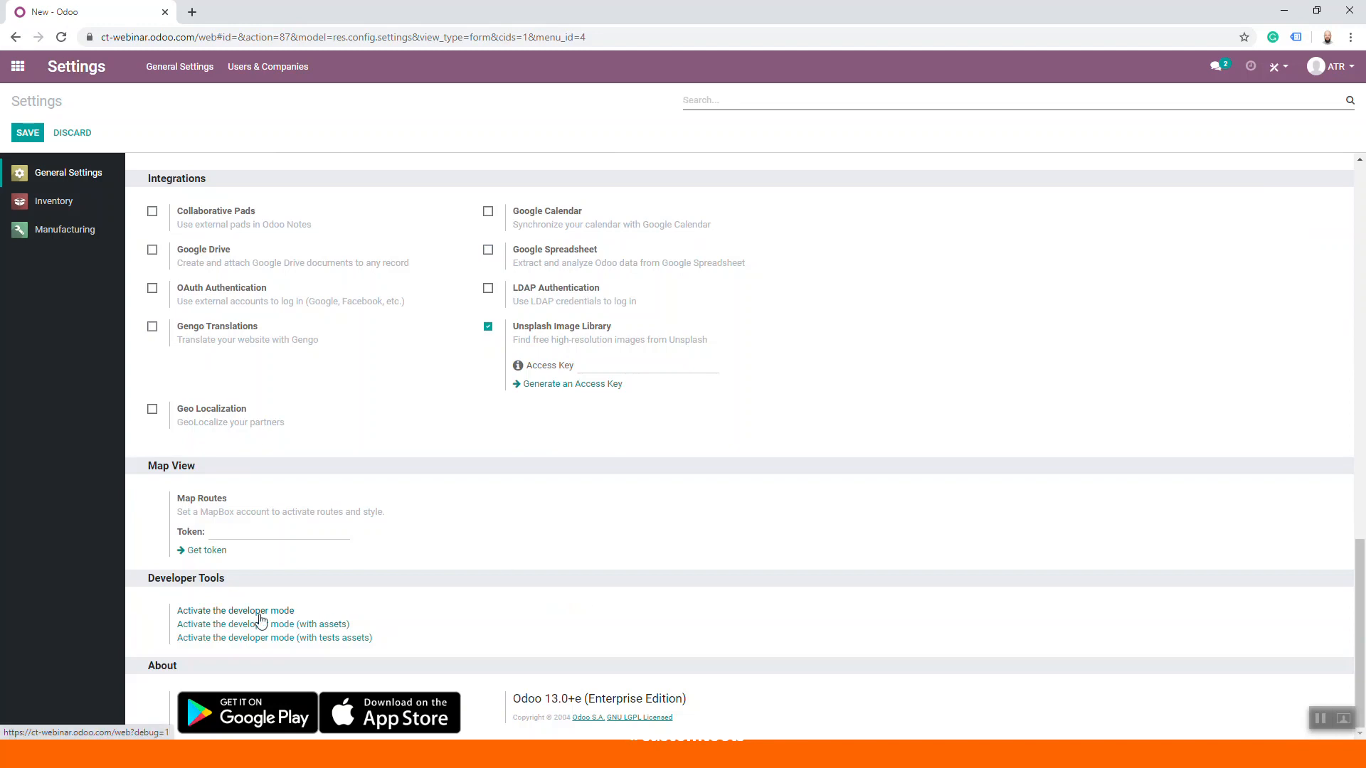
pyautogui.click(284, 611)
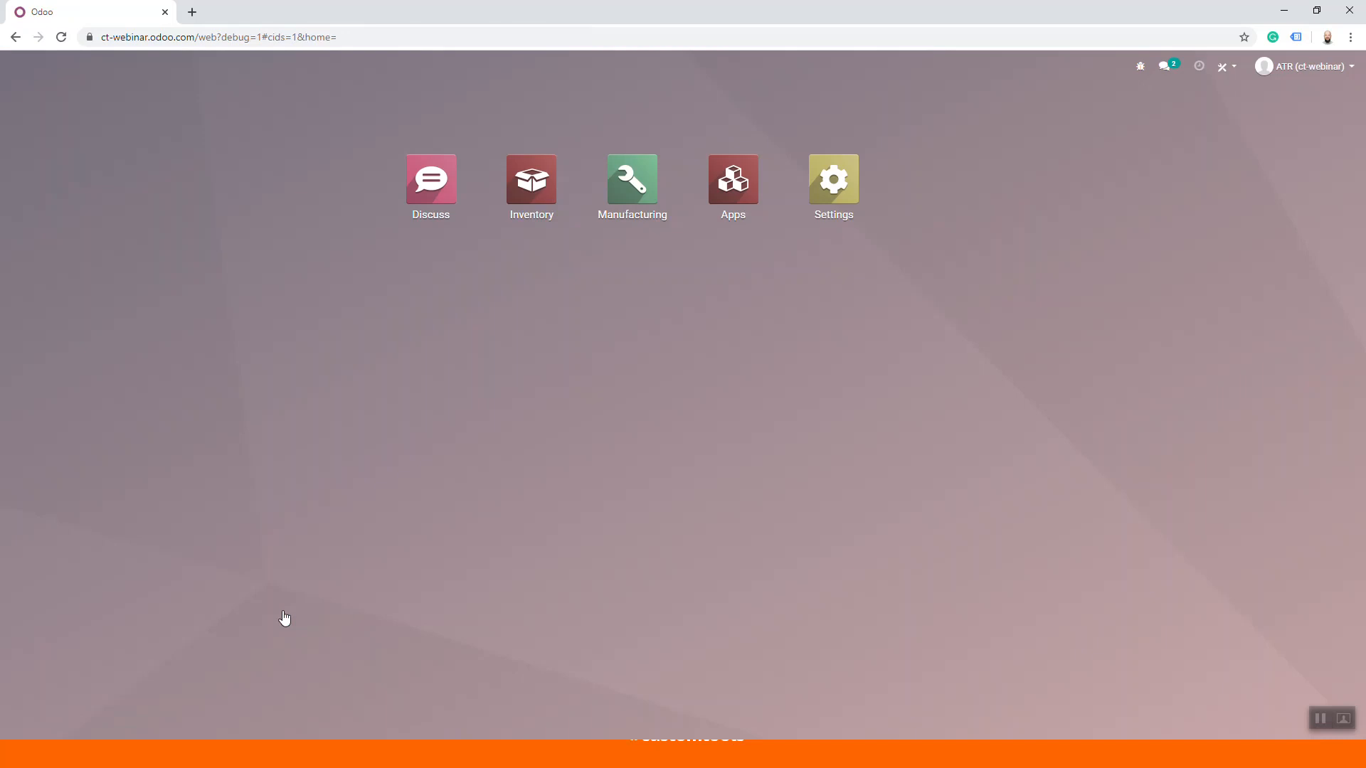
# Start a new product in Odoo's Manufacturing app and examine the technical field name behind Product Name.
pyautogui.click(624, 177)
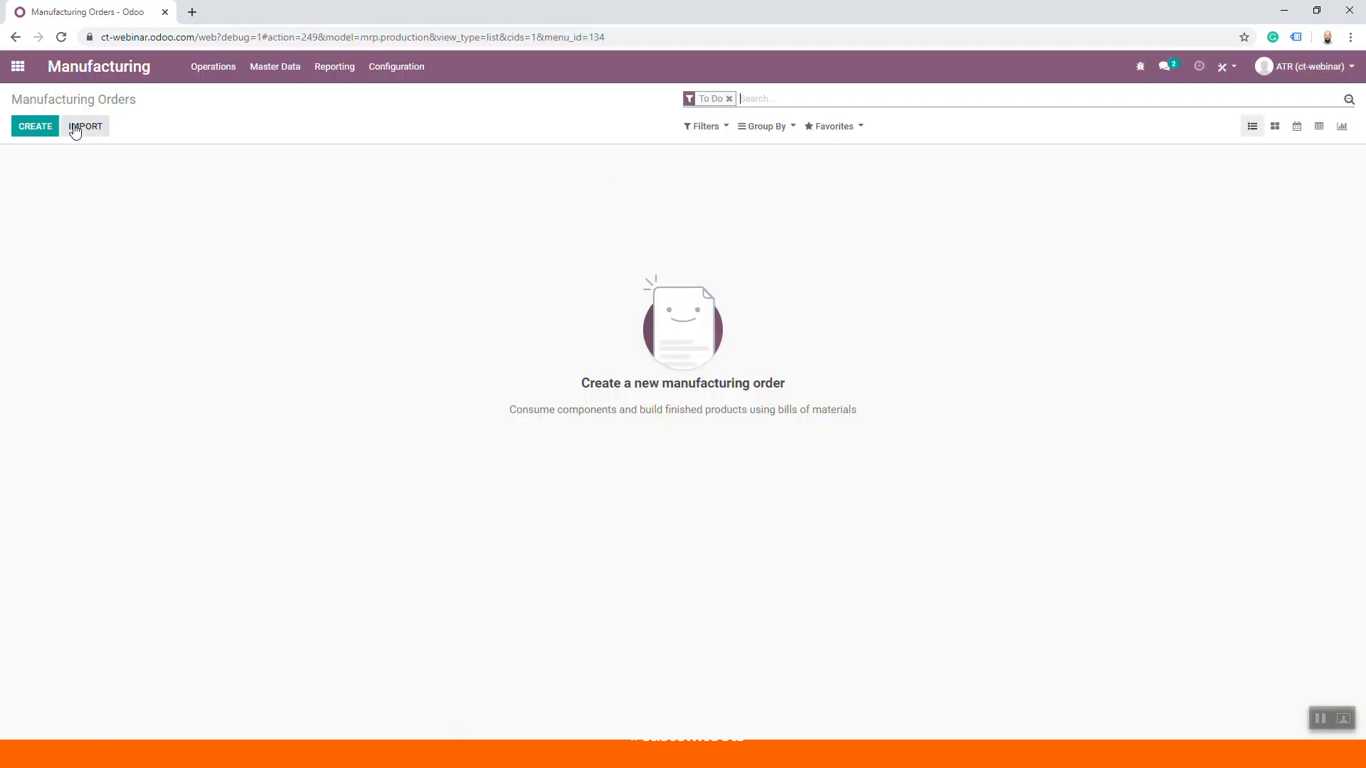
pyautogui.click(283, 75)
pyautogui.click(289, 95)
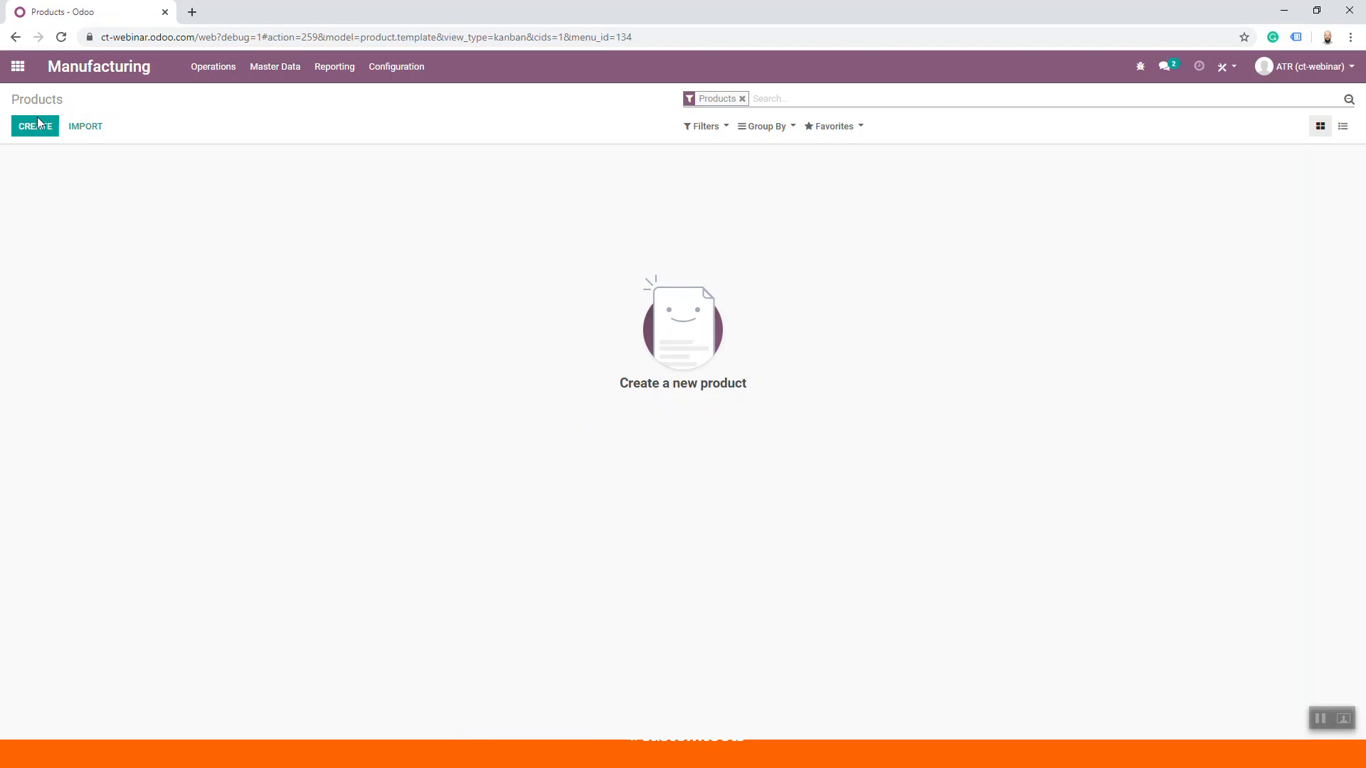
pyautogui.click(35, 128)
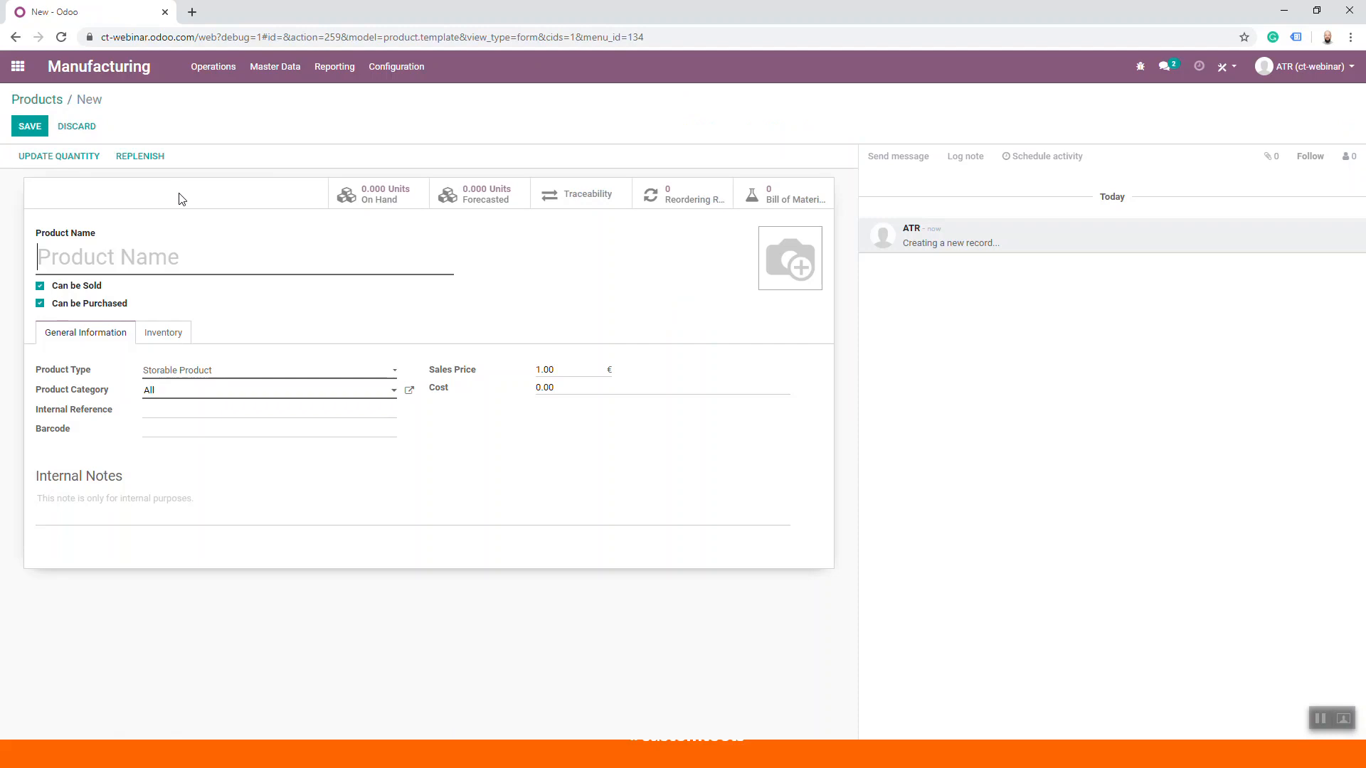
pyautogui.moveTo(77, 239)
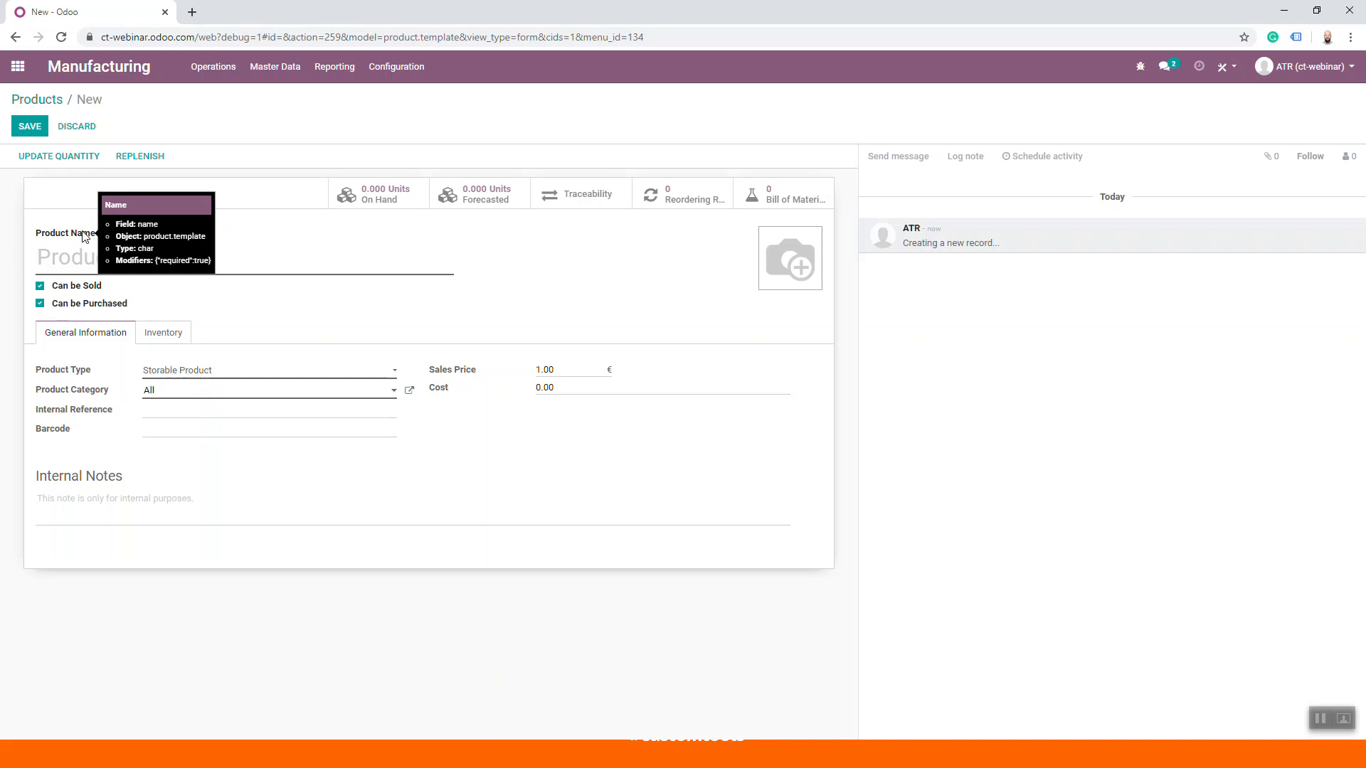
# Switch back to the CUSTOMTOOLS options in SOLIDWORKS and set the unique Odoo field to name.
pyautogui.hotkey('alt', 'Tab')
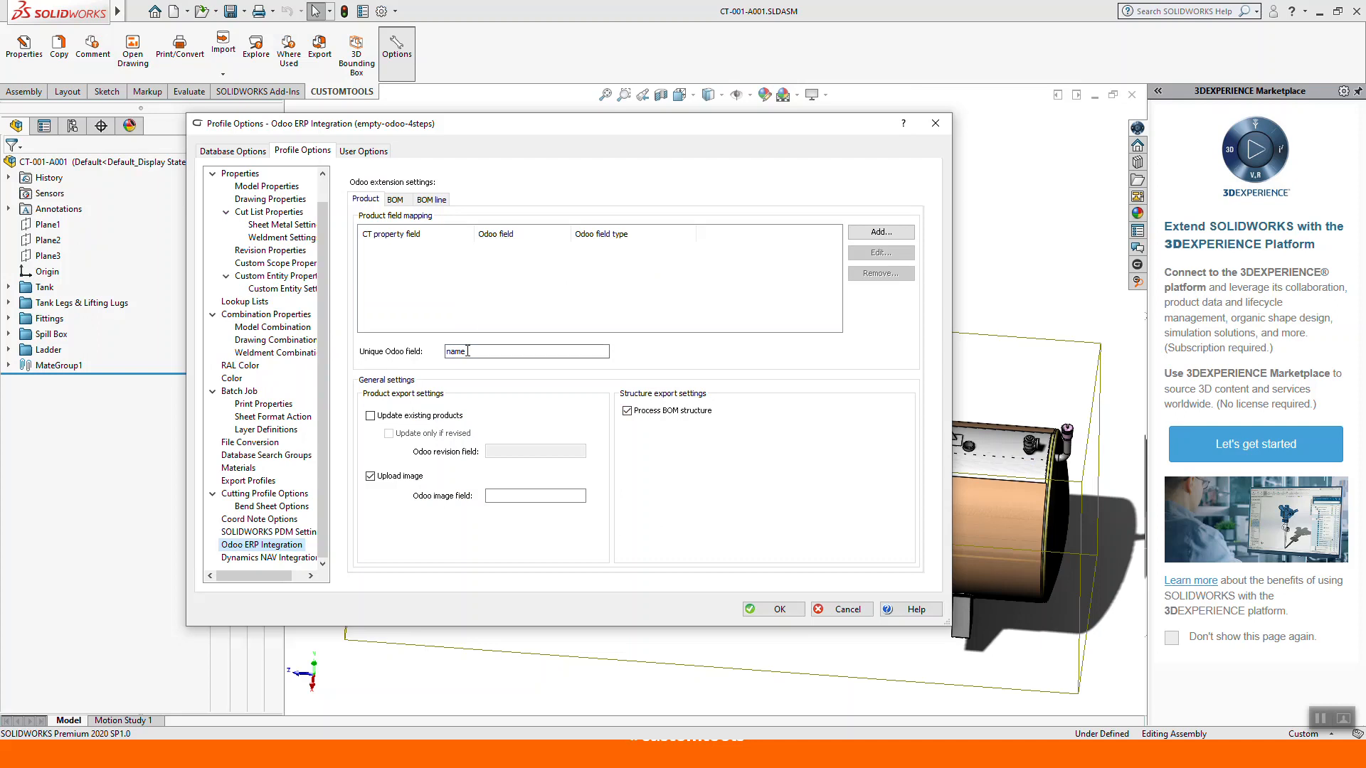
pyautogui.doubleClick(468, 351)
pyautogui.write('name')
# Add a product field mapping from the PartNumber property to the Odoo field name, with field type String.
pyautogui.click(881, 232)
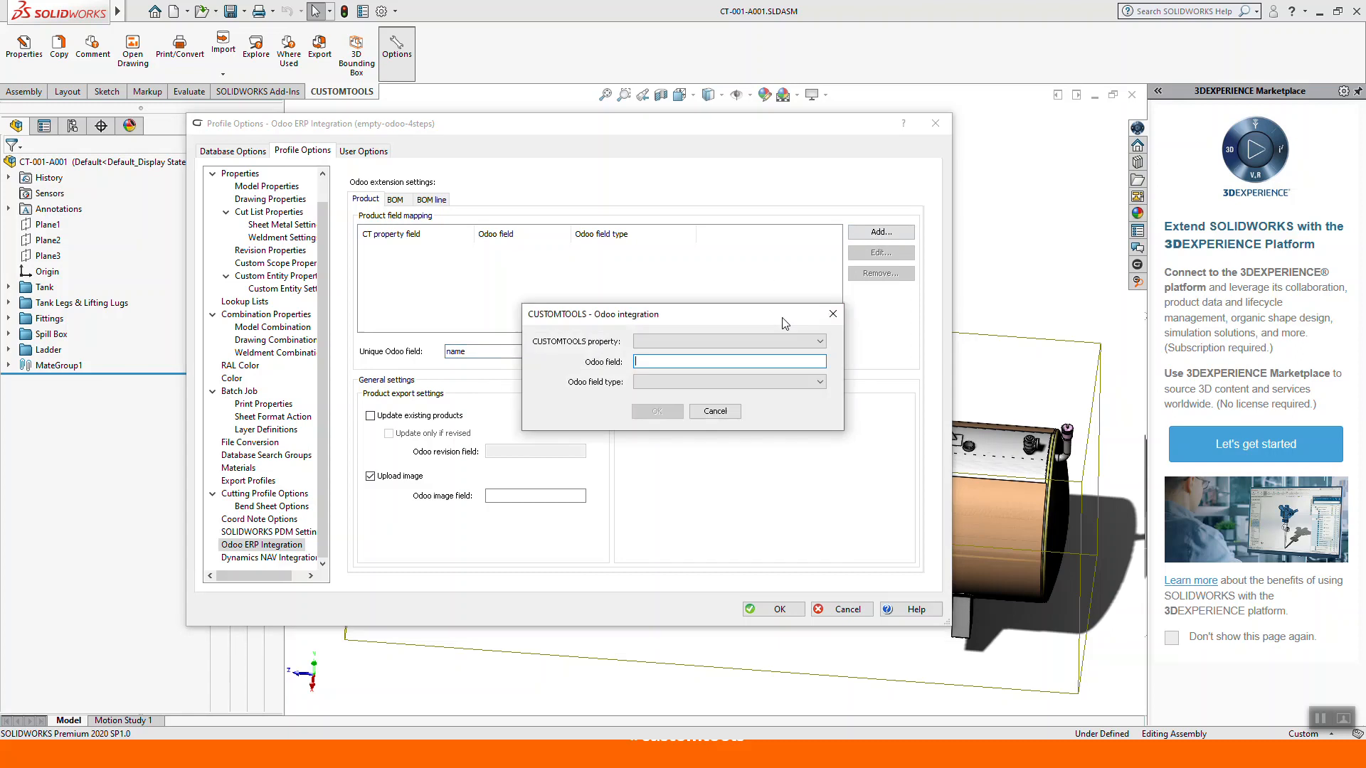
pyautogui.click(719, 342)
pyautogui.click(668, 364)
pyautogui.click(670, 364)
pyautogui.write('name')
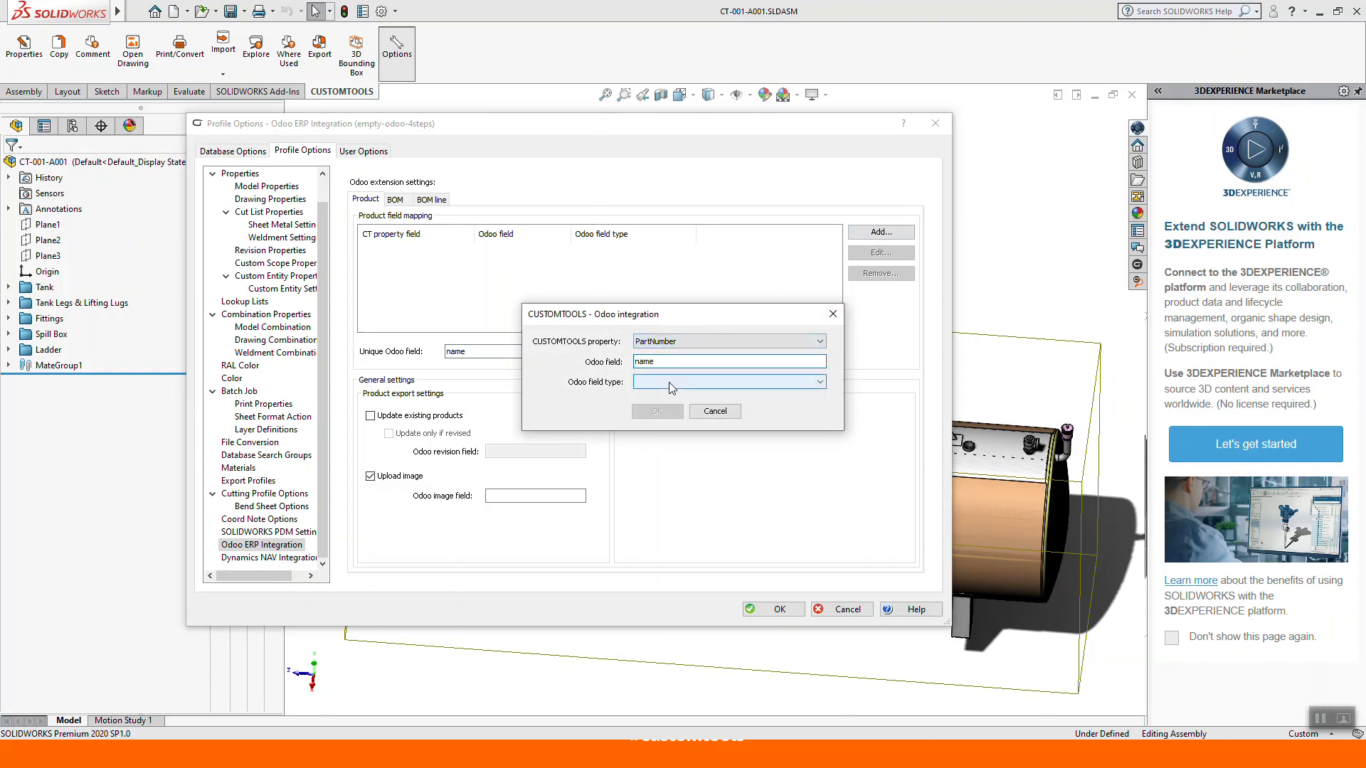
pyautogui.click(668, 382)
pyautogui.click(675, 414)
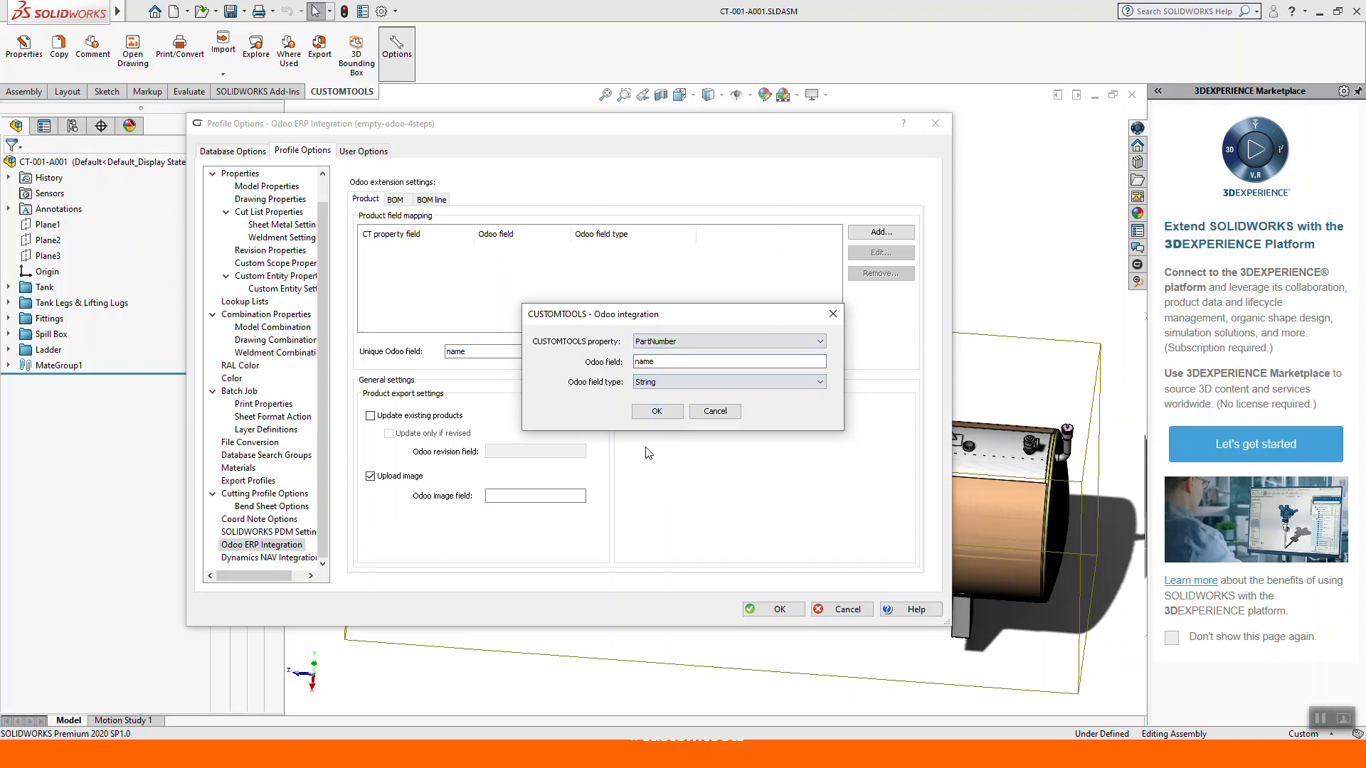
pyautogui.click(657, 412)
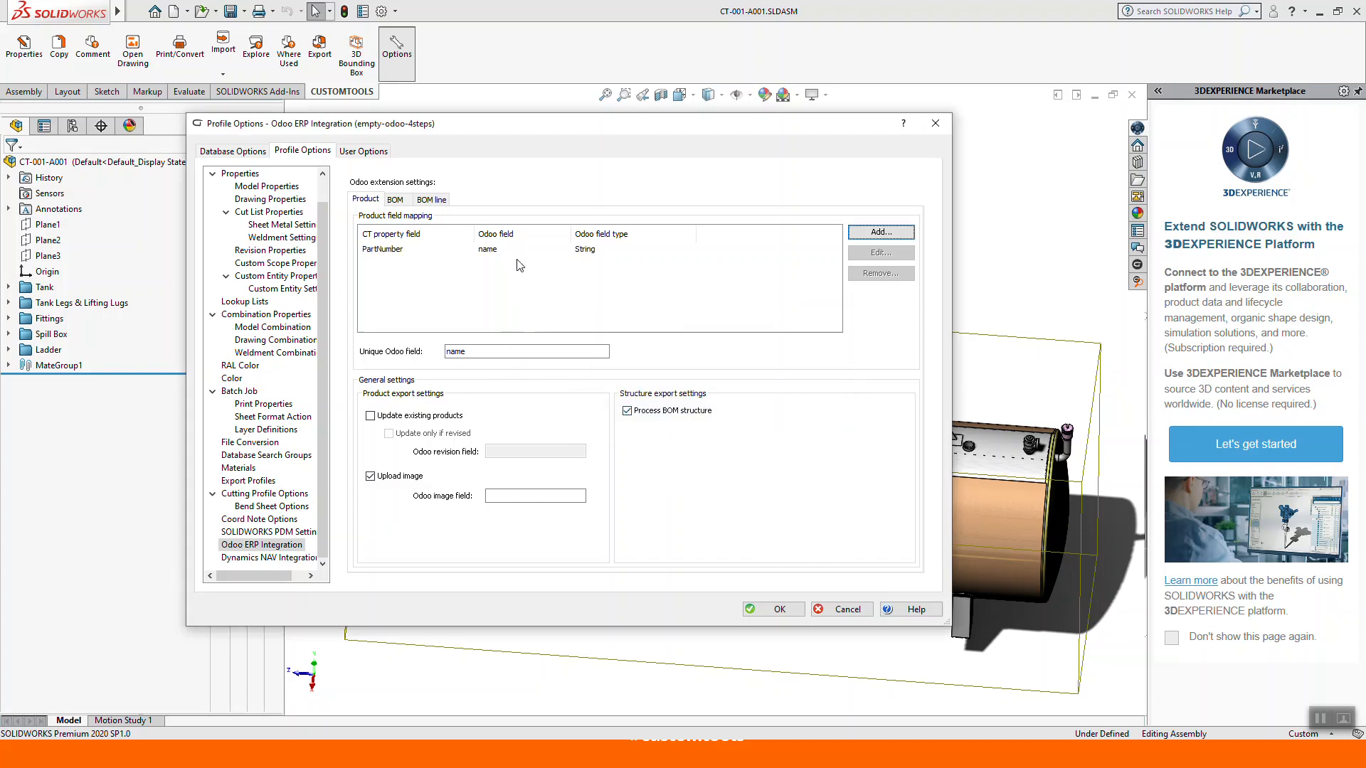
# Look up the Internal Notes field name in Odoo and map the description property to the Odoo field description as String.
pyautogui.hotkey('alt', 'Tab')
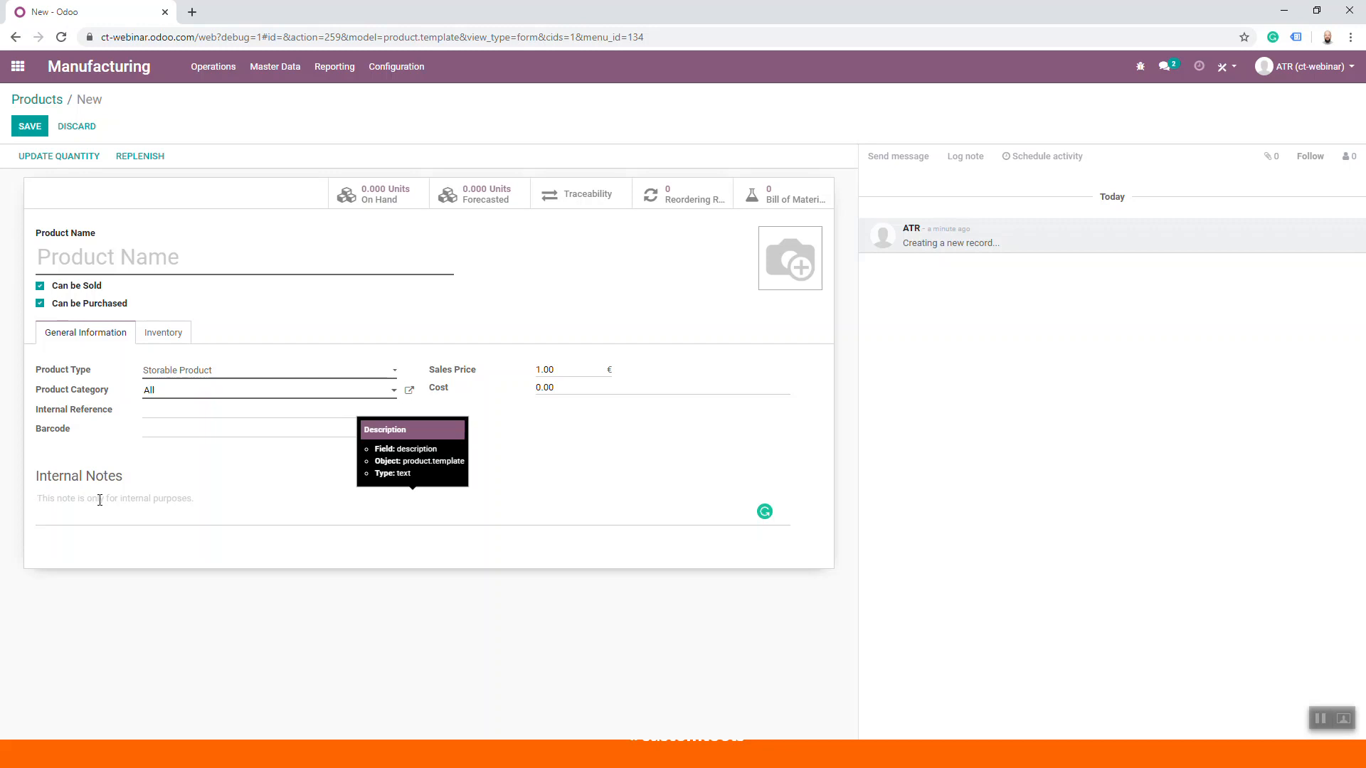
pyautogui.hotkey('alt', 'Tab')
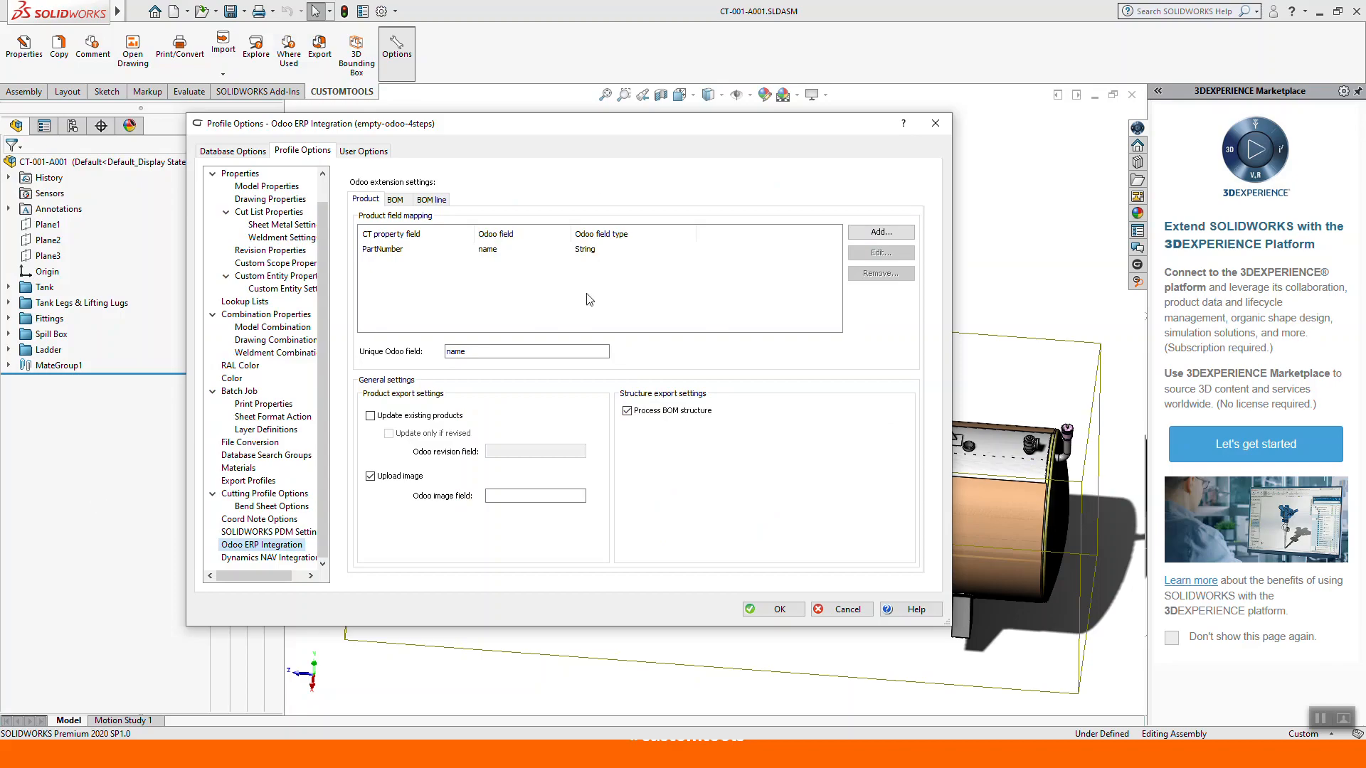
pyautogui.click(868, 233)
pyautogui.click(653, 342)
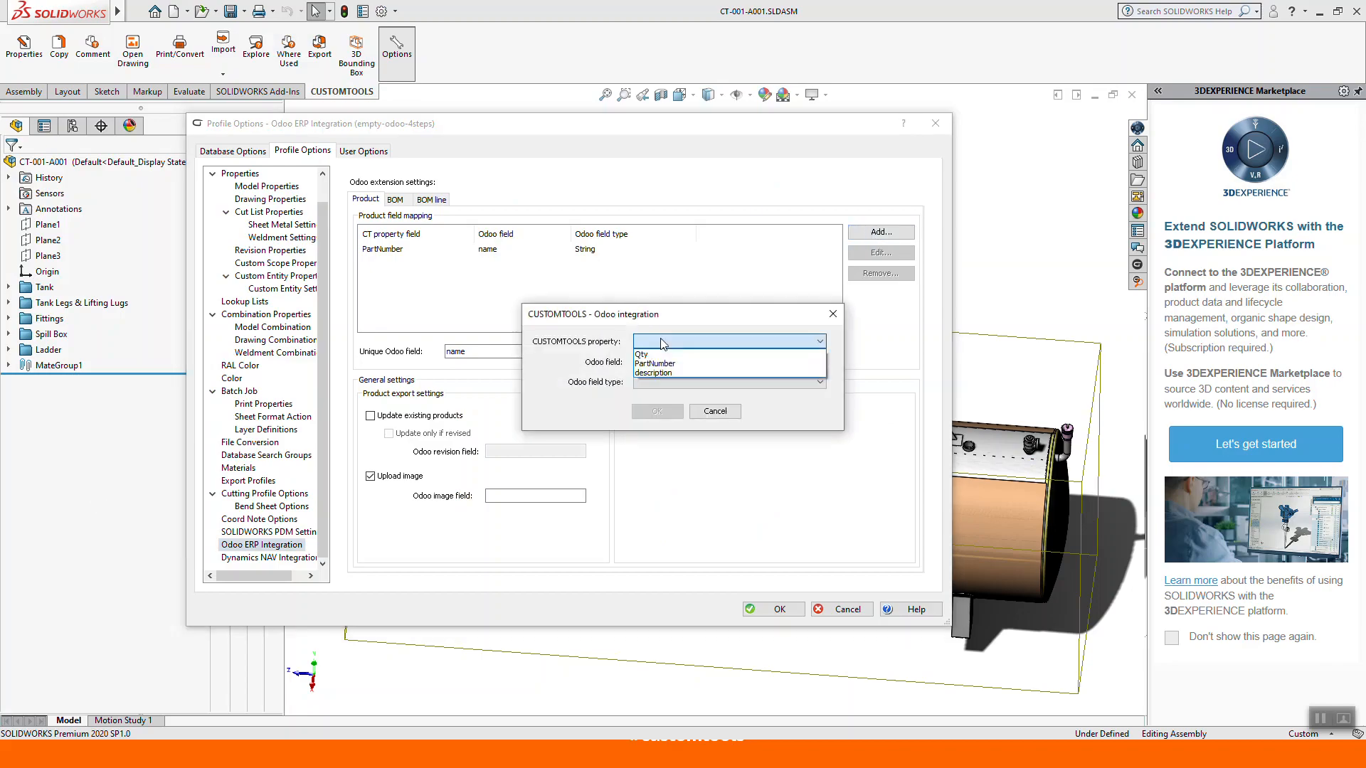
pyautogui.click(676, 374)
pyautogui.click(697, 364)
pyautogui.write('description')
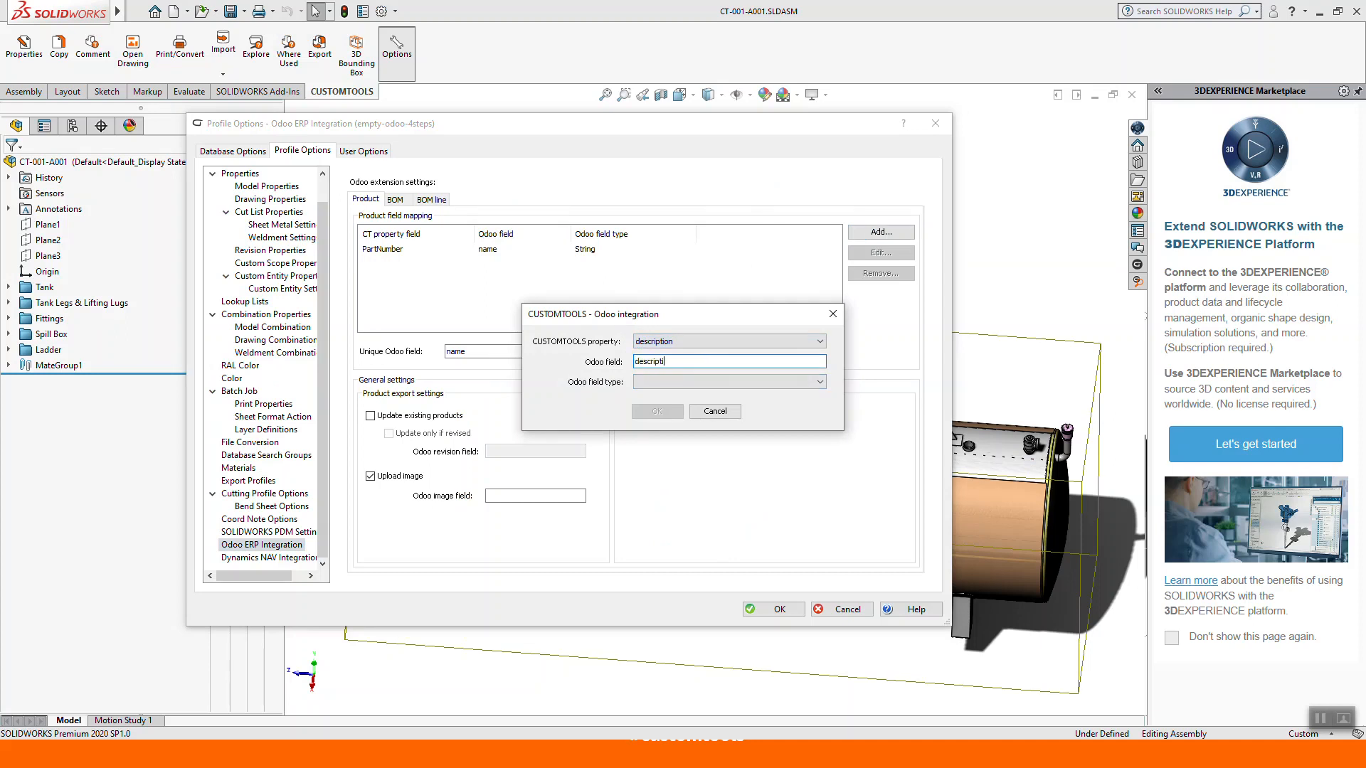
pyautogui.click(740, 382)
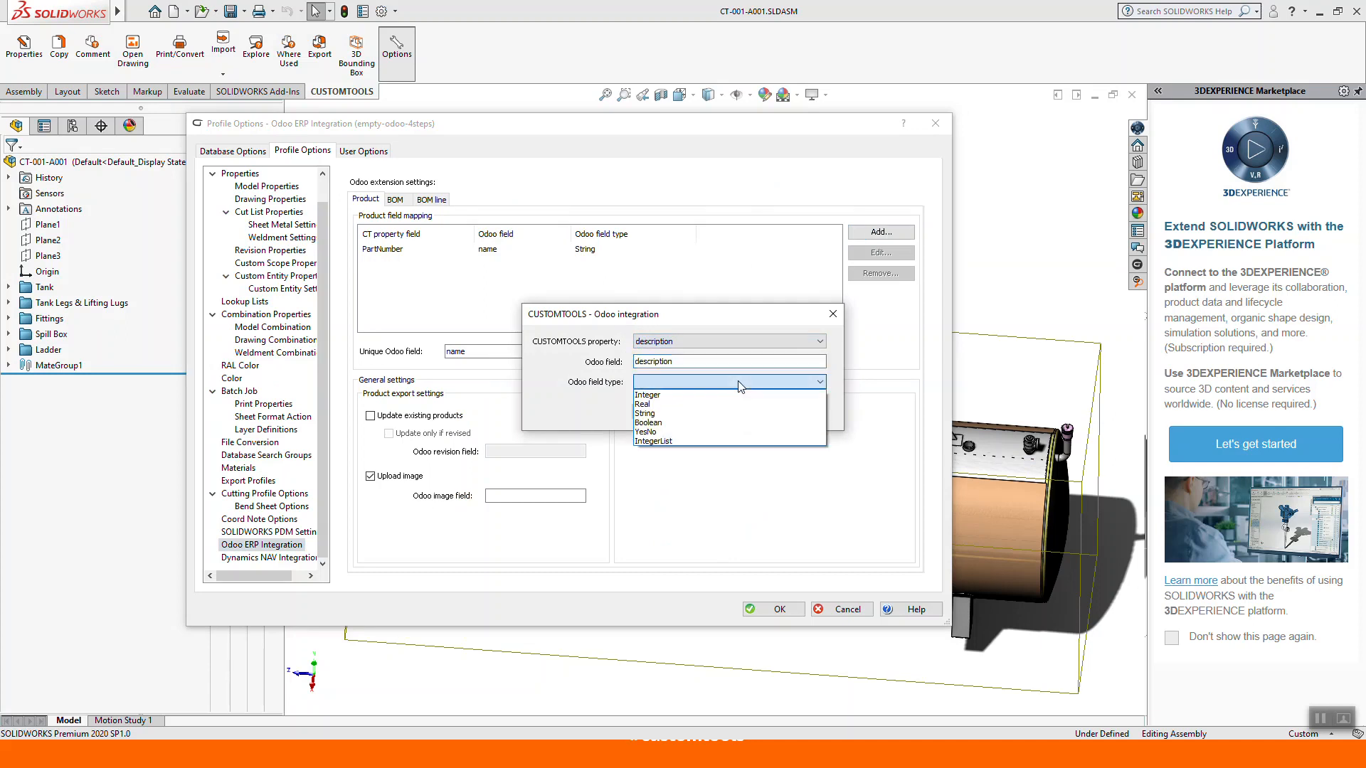
pyautogui.click(712, 414)
pyautogui.click(655, 412)
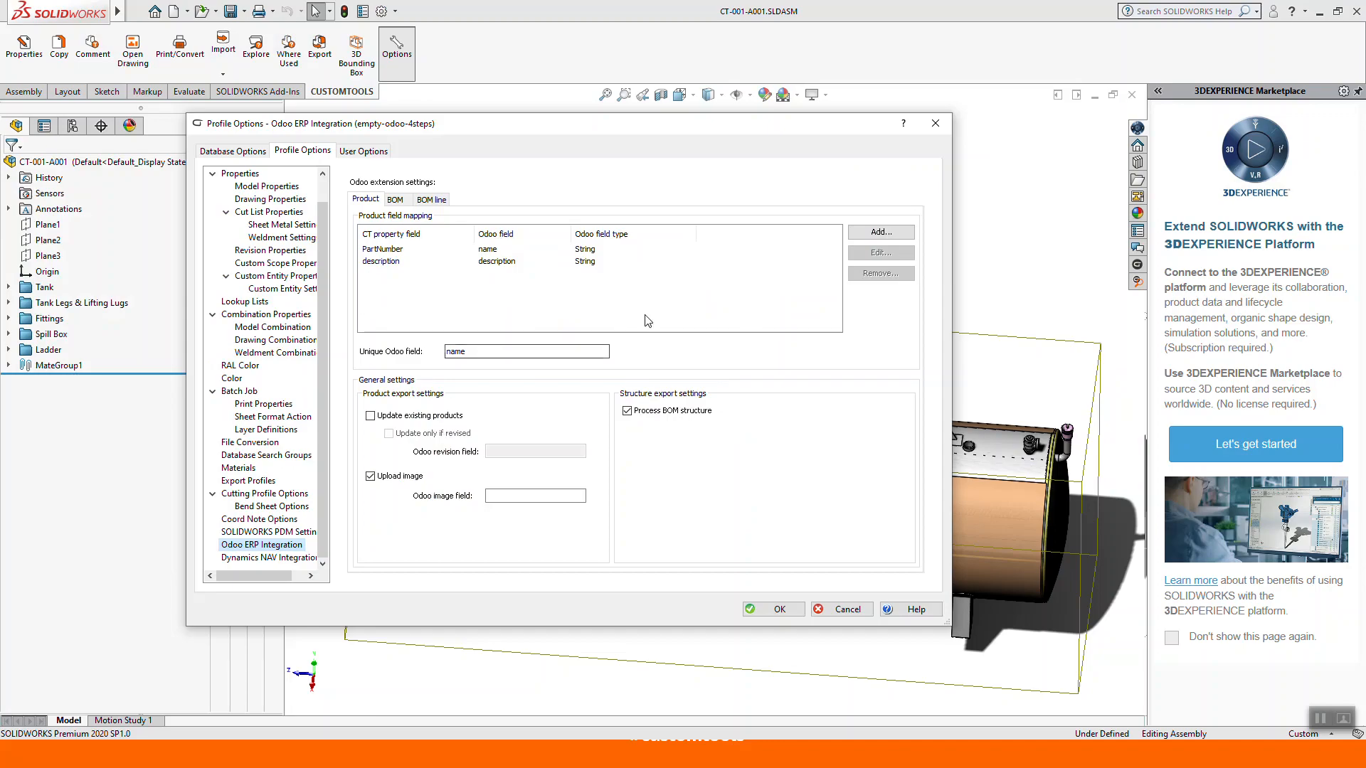
pyautogui.click(648, 321)
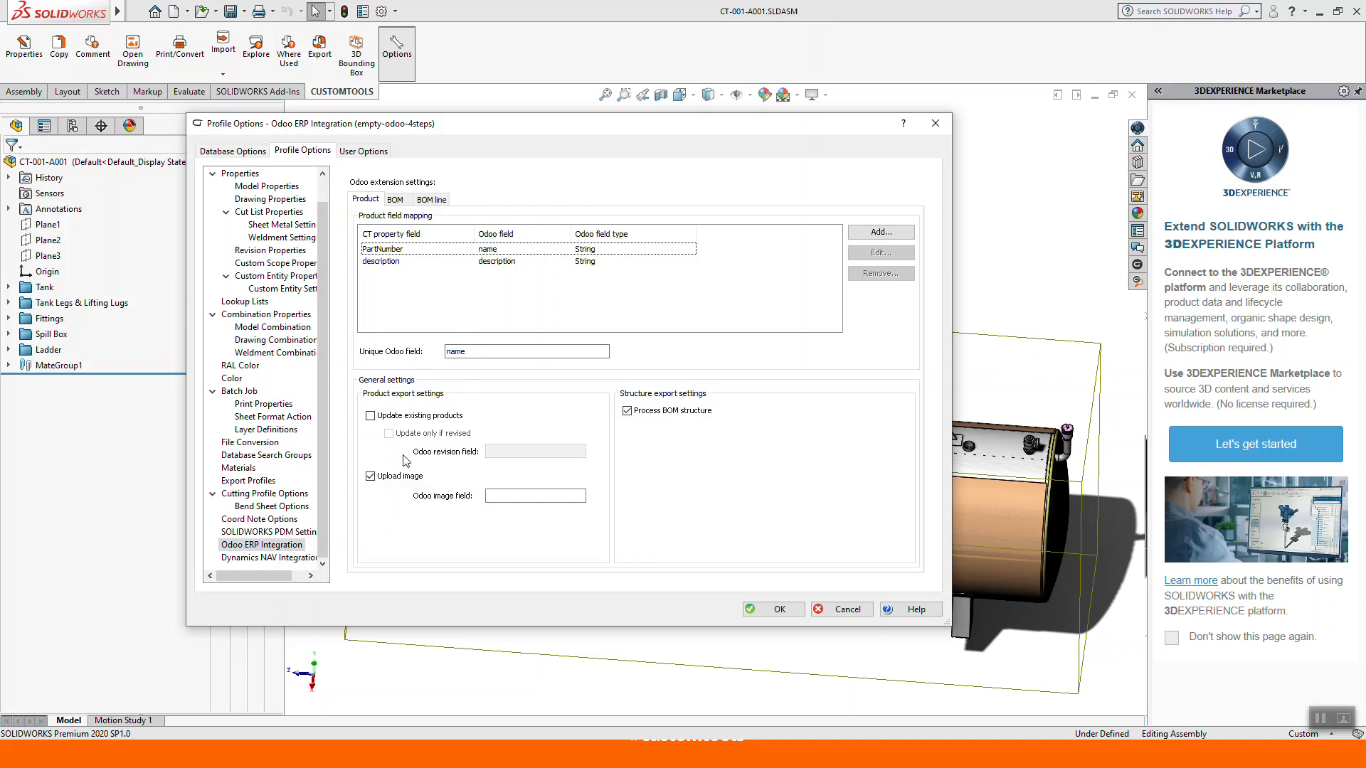
# Enable updating existing products in the product export settings, leaving Update only if revised off.
pyautogui.click(371, 418)
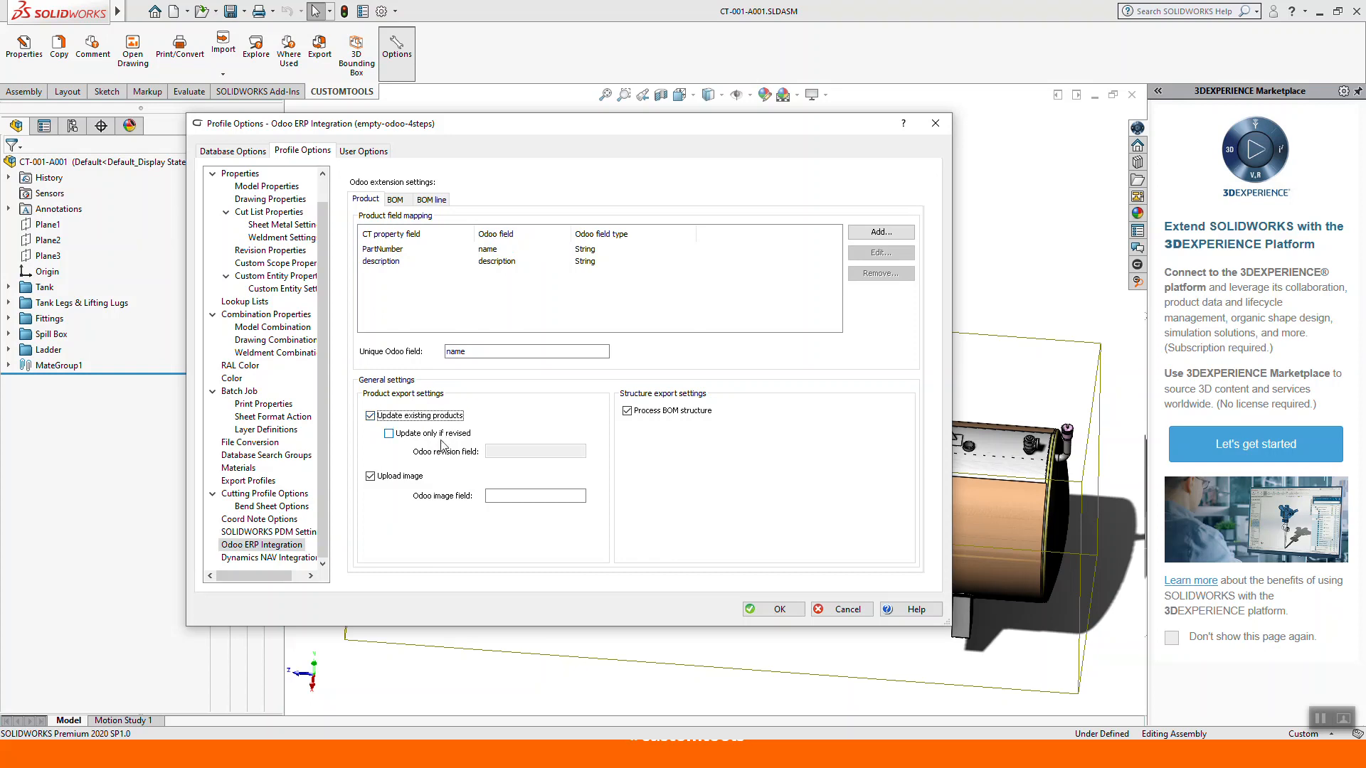
pyautogui.click(389, 433)
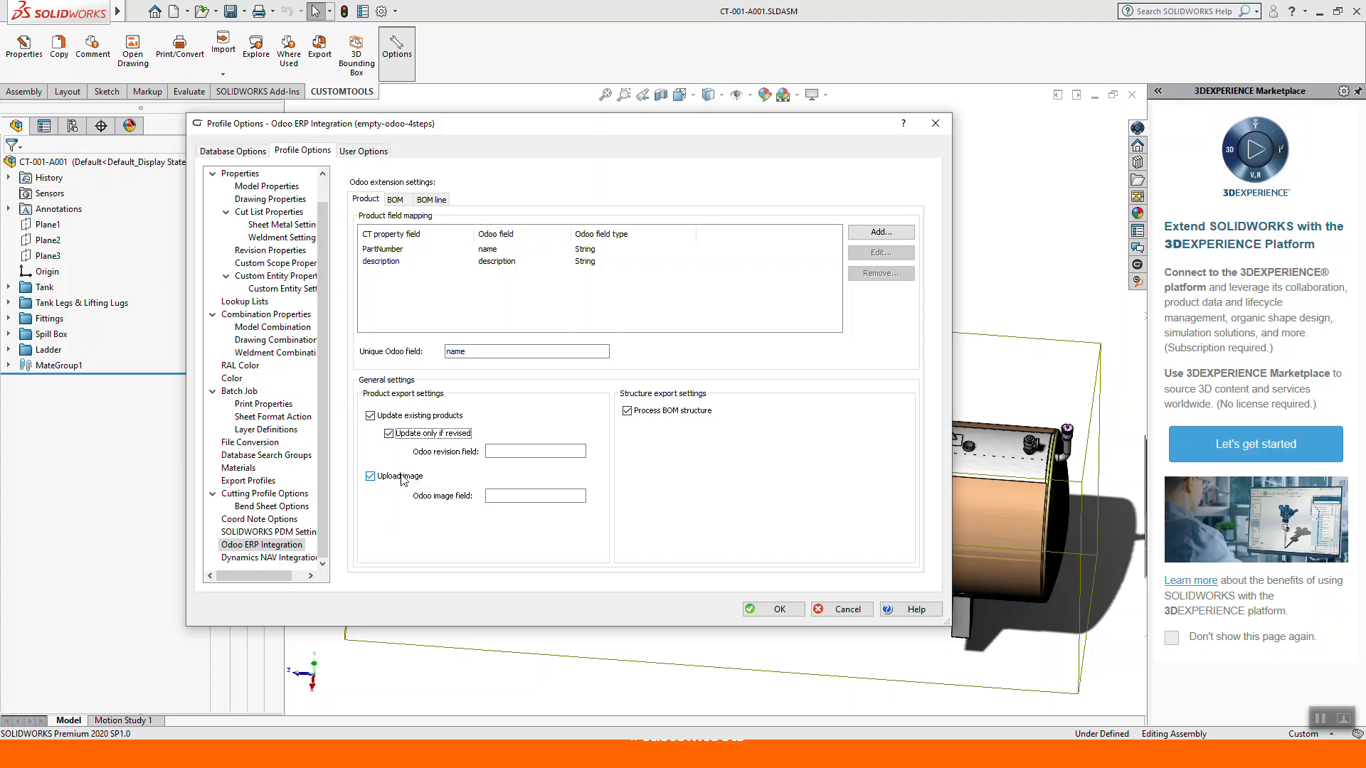
pyautogui.click(445, 437)
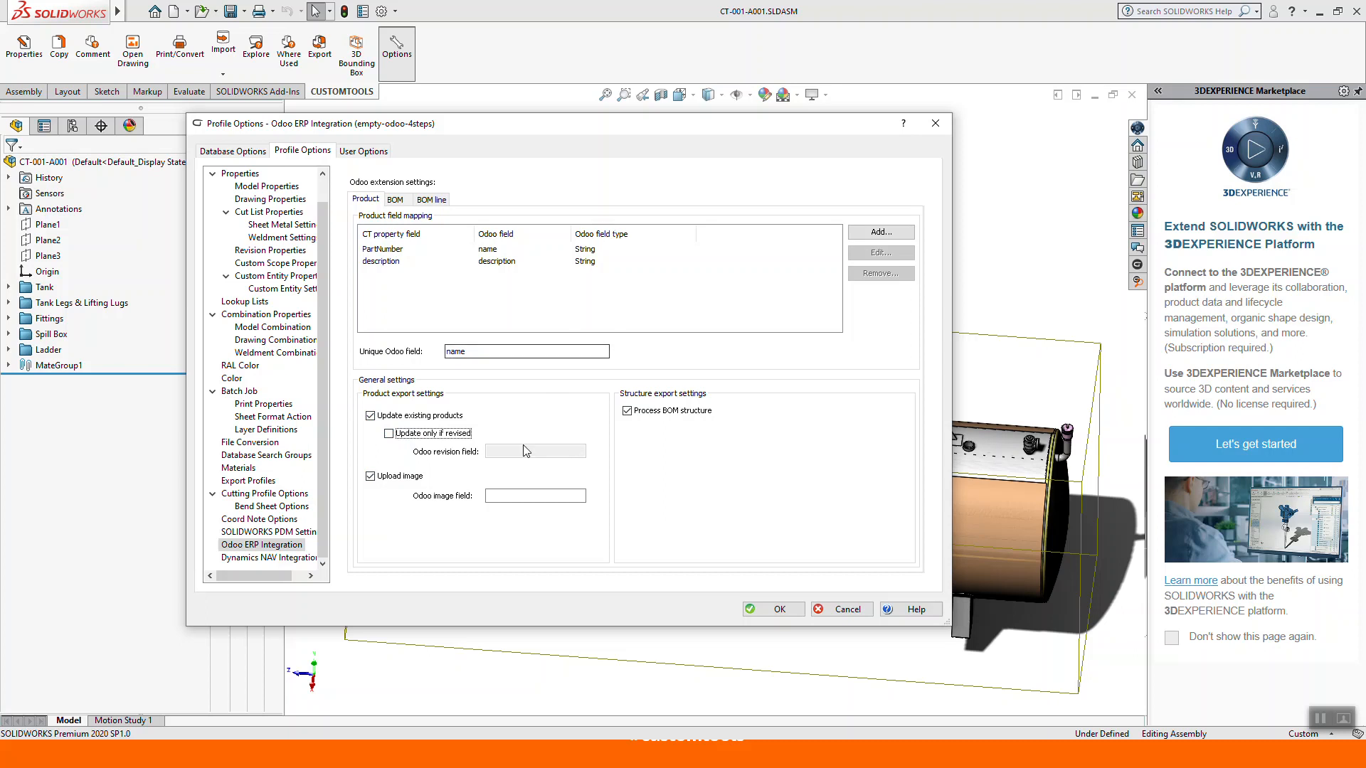
# Look up the product image's field name in Odoo, set the Odoo image field to image_1920 and accept the options.
pyautogui.click(535, 495)
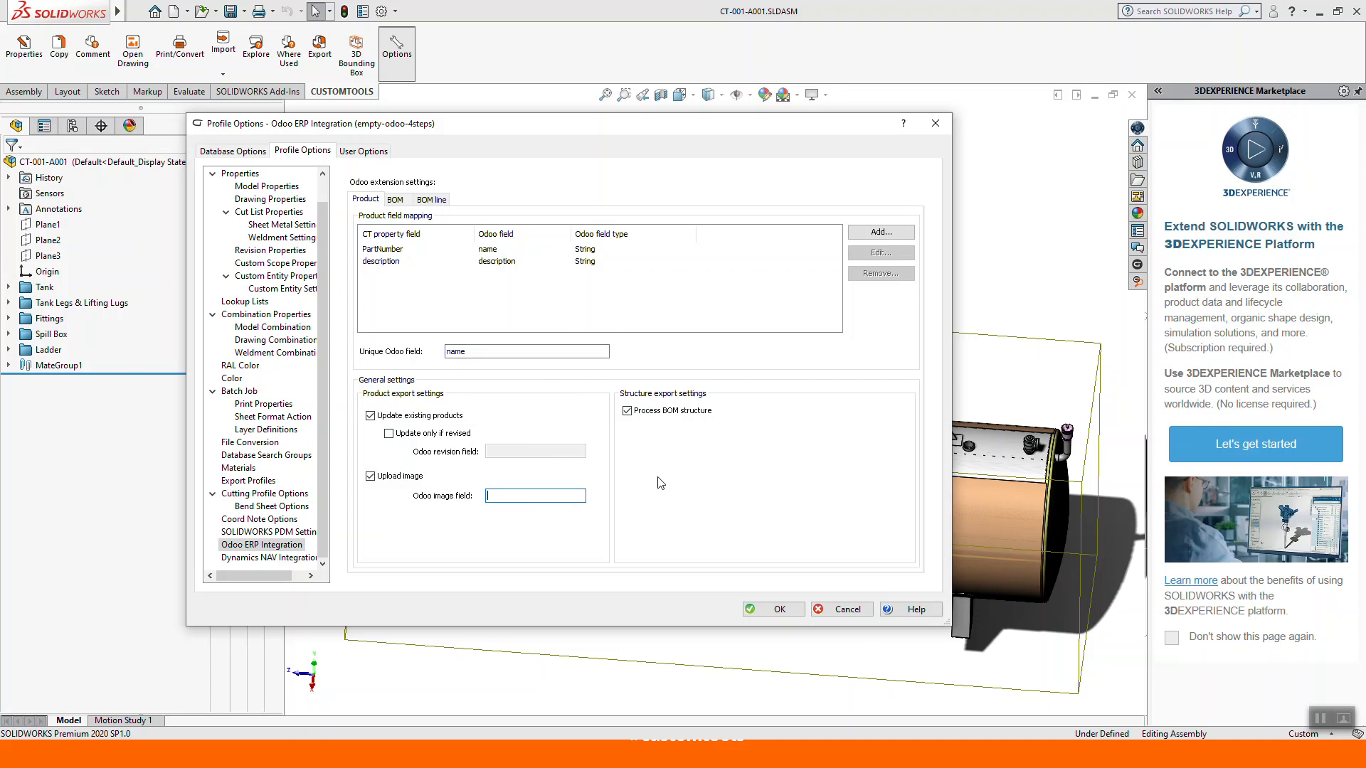
pyautogui.hotkey('alt', 'Tab')
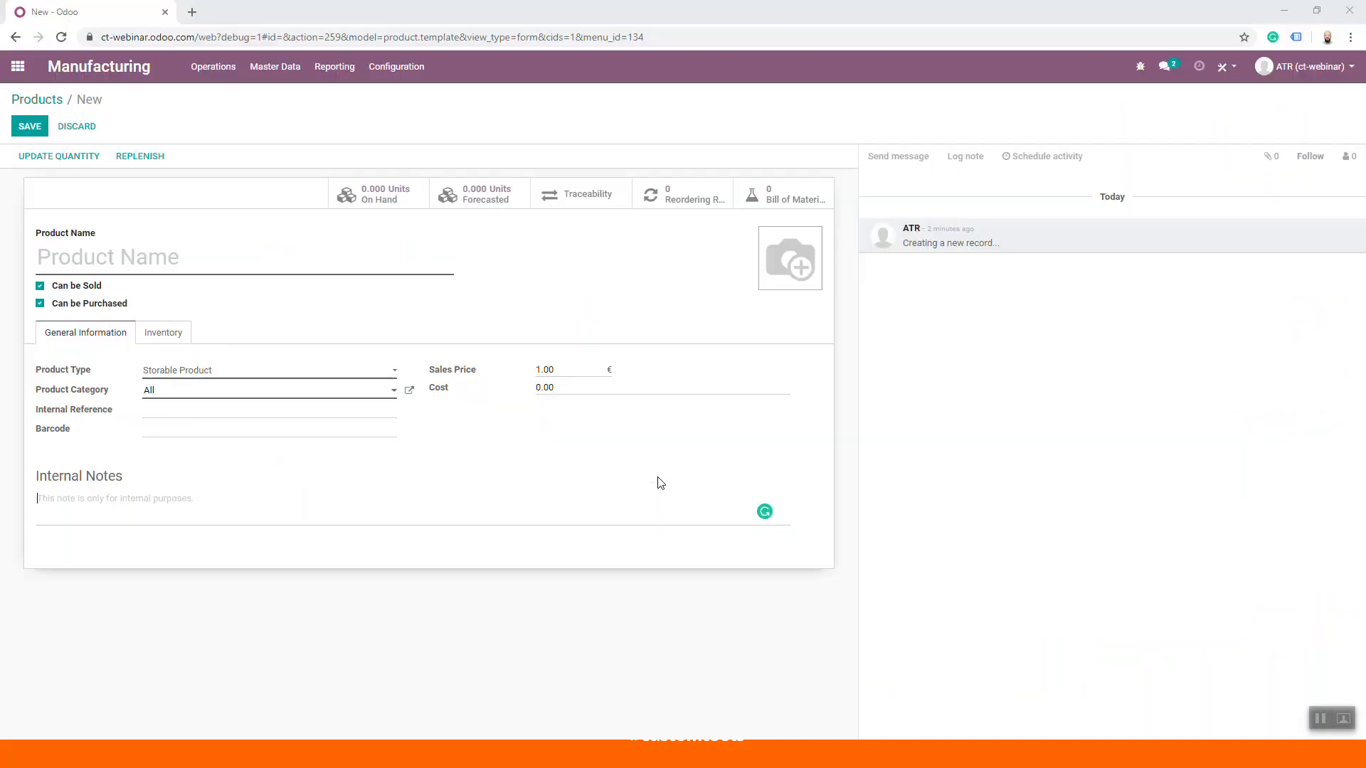
pyautogui.moveTo(798, 245)
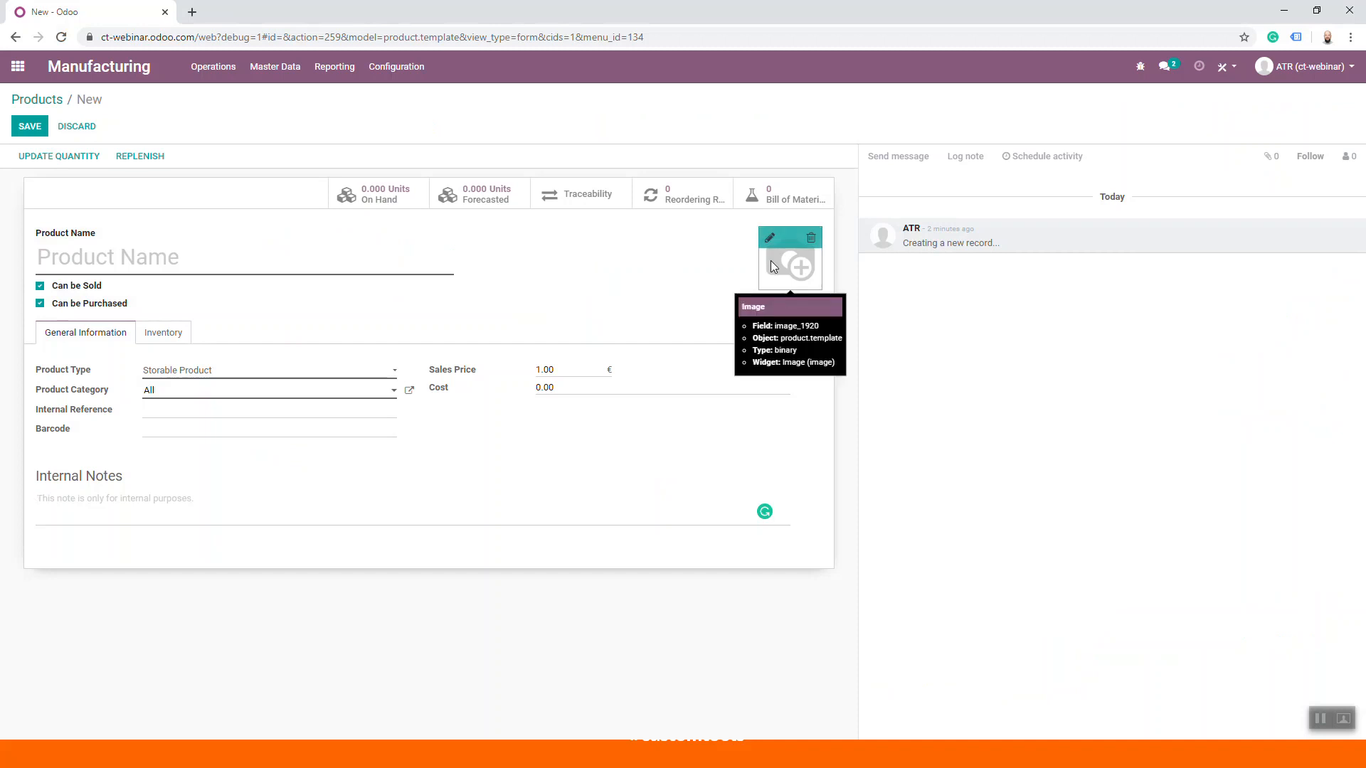
pyautogui.hotkey('alt', 'Tab')
pyautogui.click(532, 495)
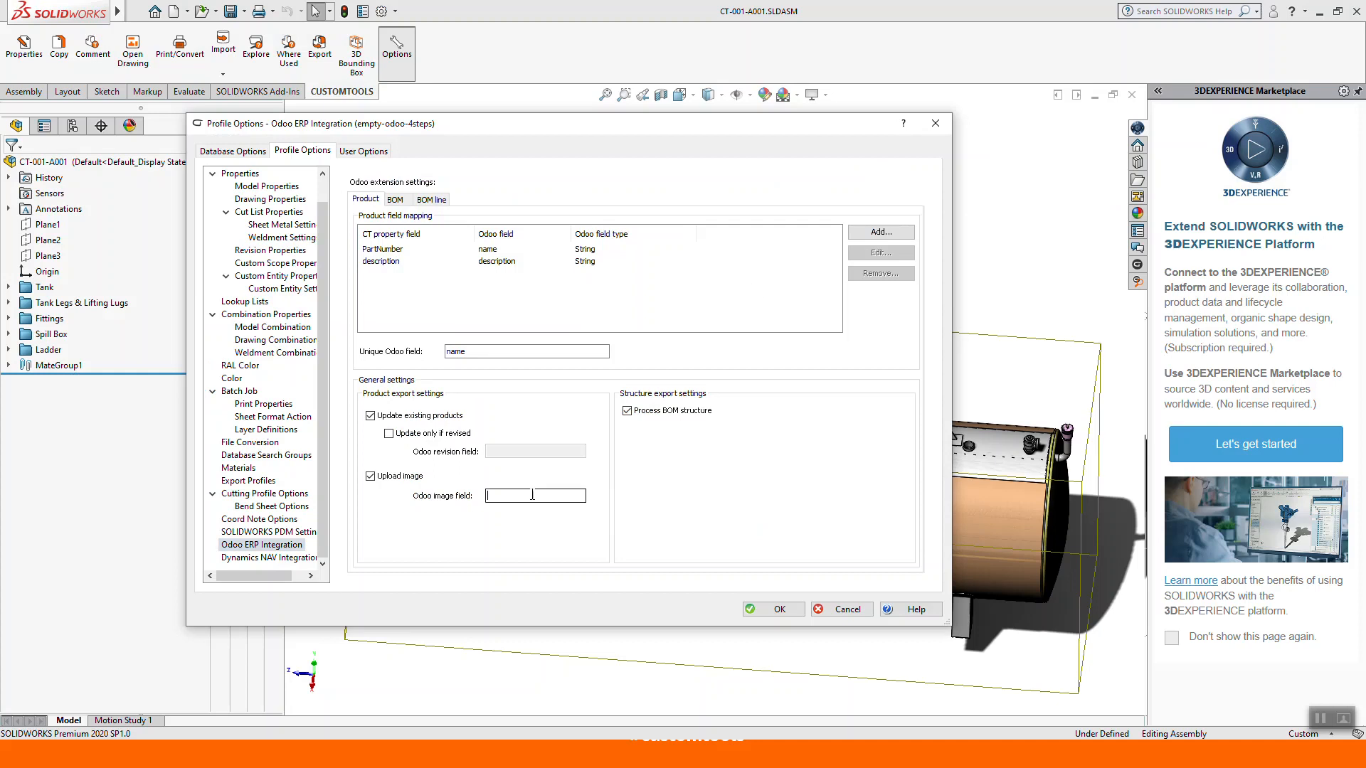
pyautogui.write('image_1920')
pyautogui.click(787, 616)
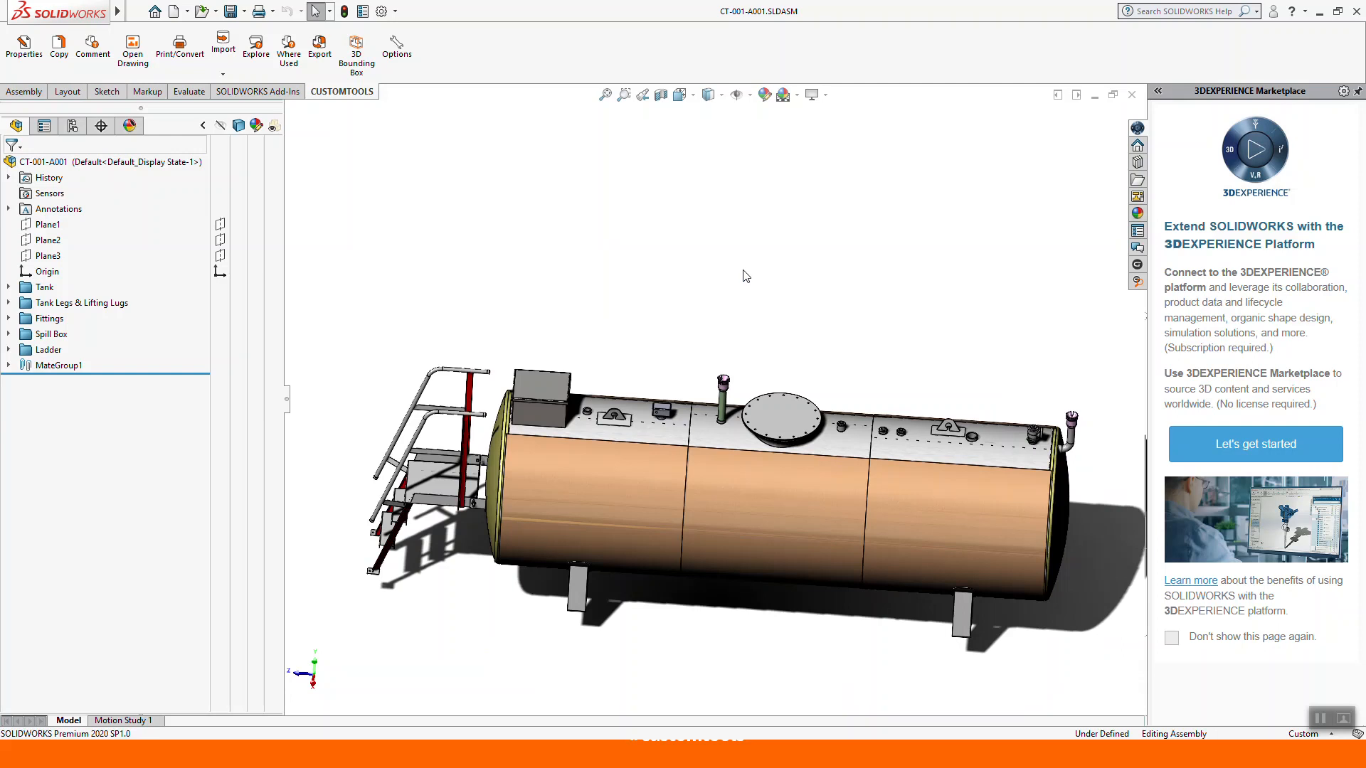
# Review the CUSTOMTOOLS properties of the CT-001-A001 assembly without changing them, and discard the unsaved new product in Odoo.
pyautogui.click(124, 162)
pyautogui.click(24, 49)
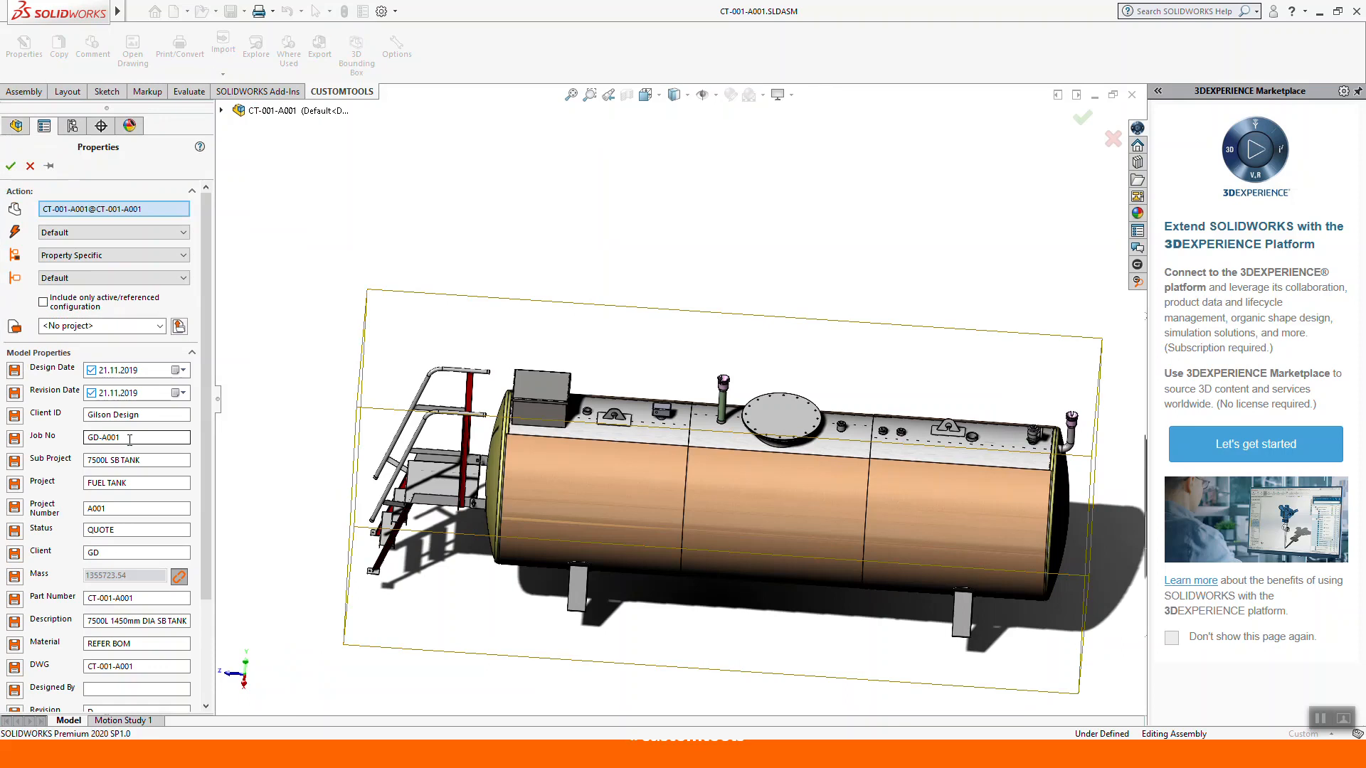
pyautogui.hotkey('alt', 'Tab')
pyautogui.hotkey('alt', 'Tab')
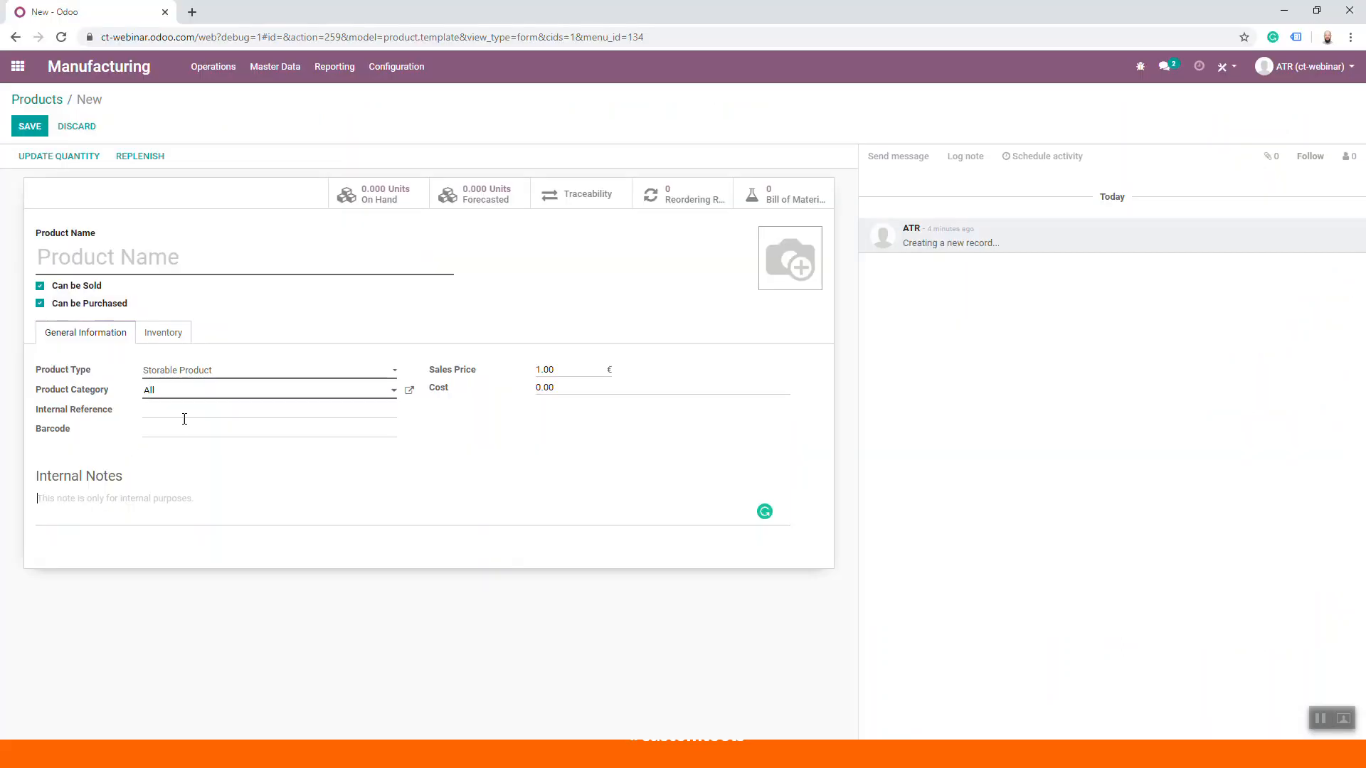
pyautogui.click(77, 127)
pyautogui.hotkey('alt', 'Tab')
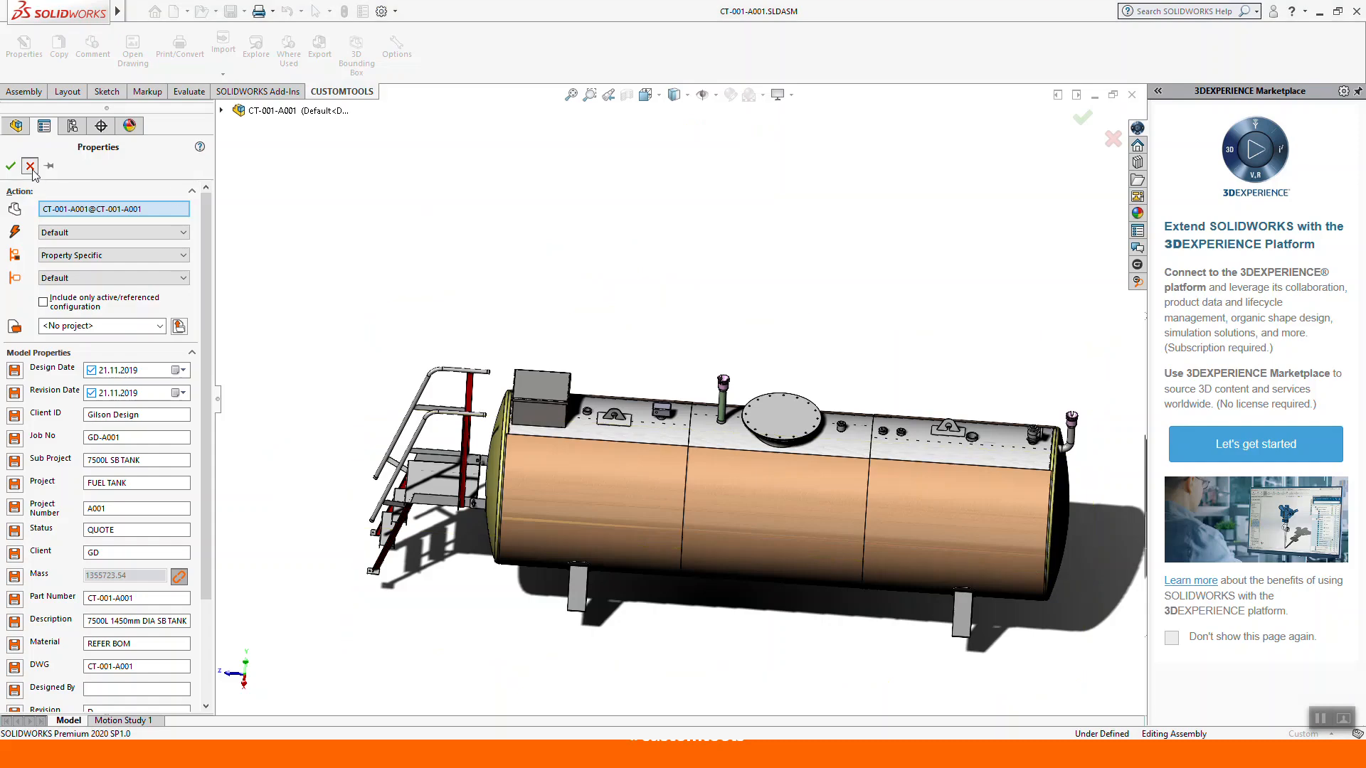
pyautogui.click(30, 166)
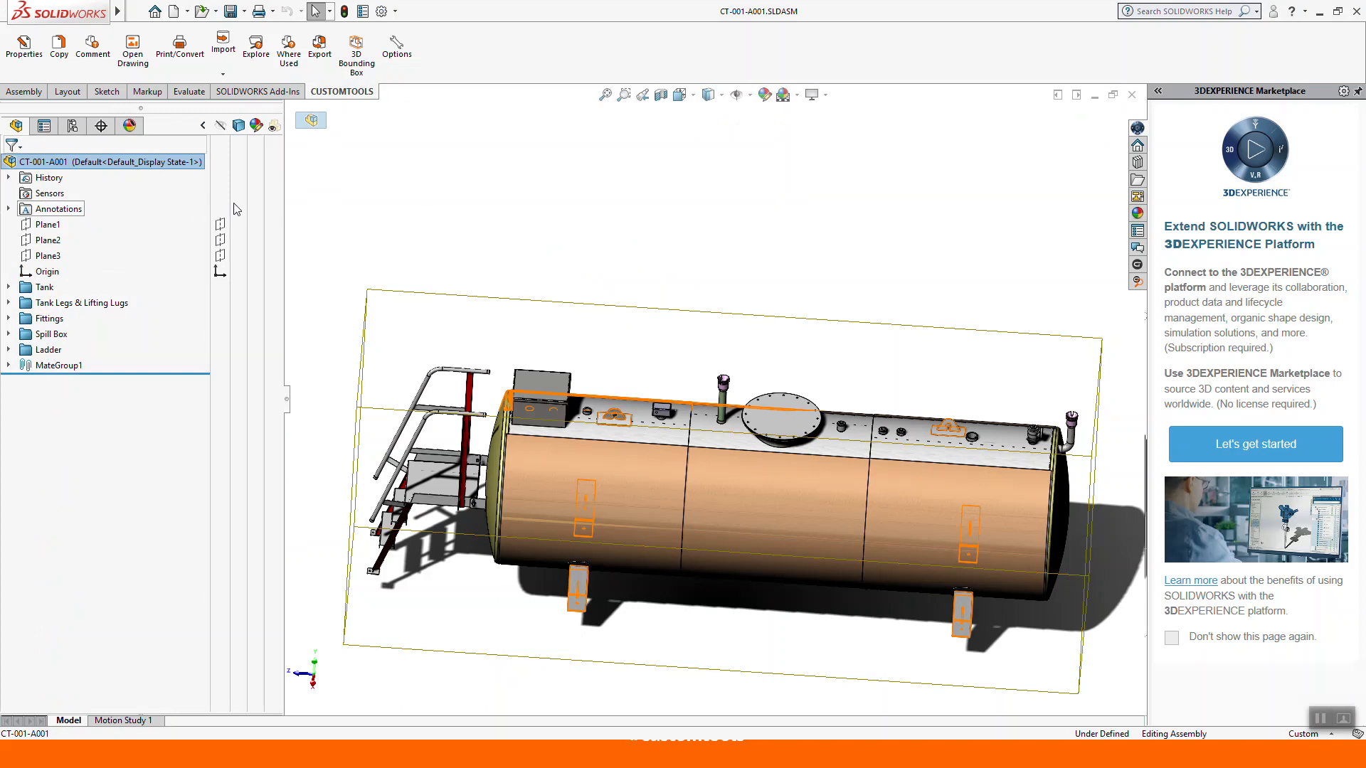
# Open the CUSTOMTOOLS export for the assembly with the Odoo ERP export profile and perform the compare.
pyautogui.click(322, 49)
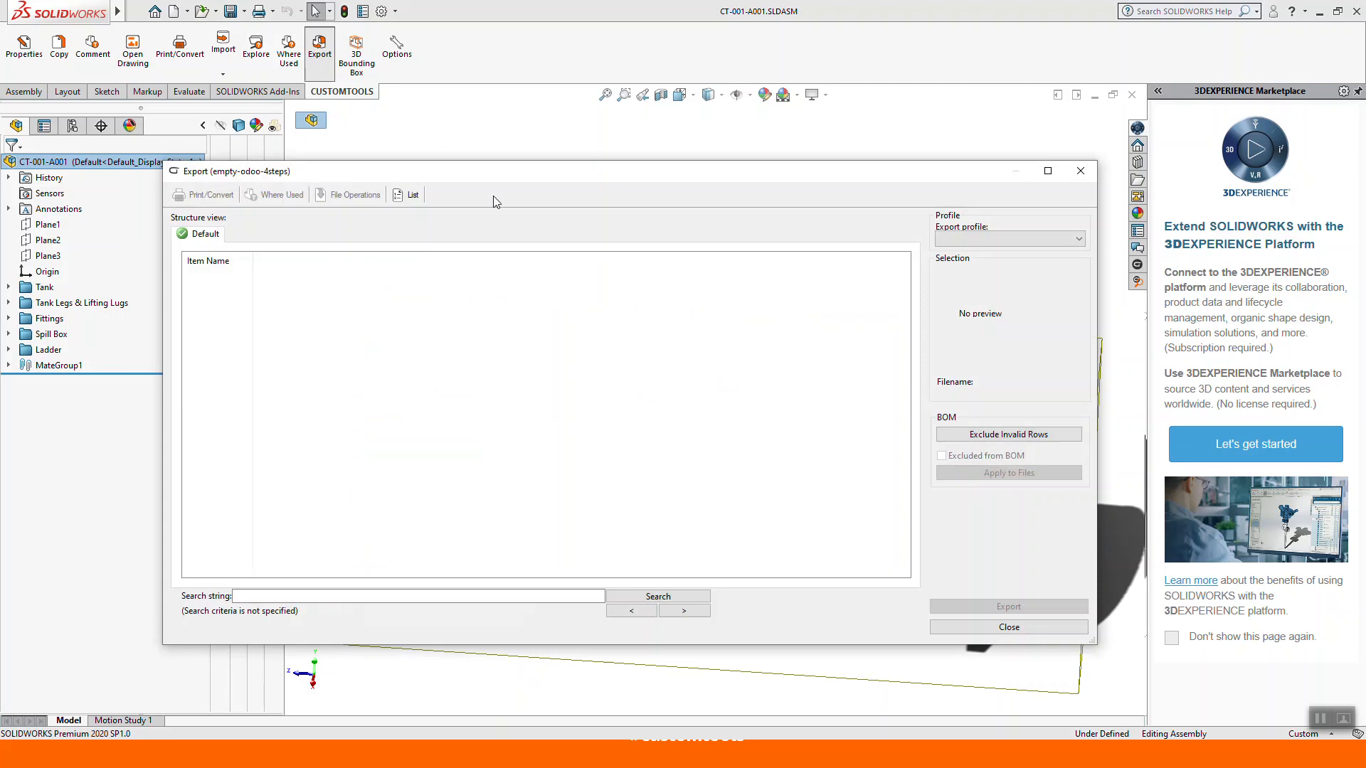
pyautogui.click(1081, 240)
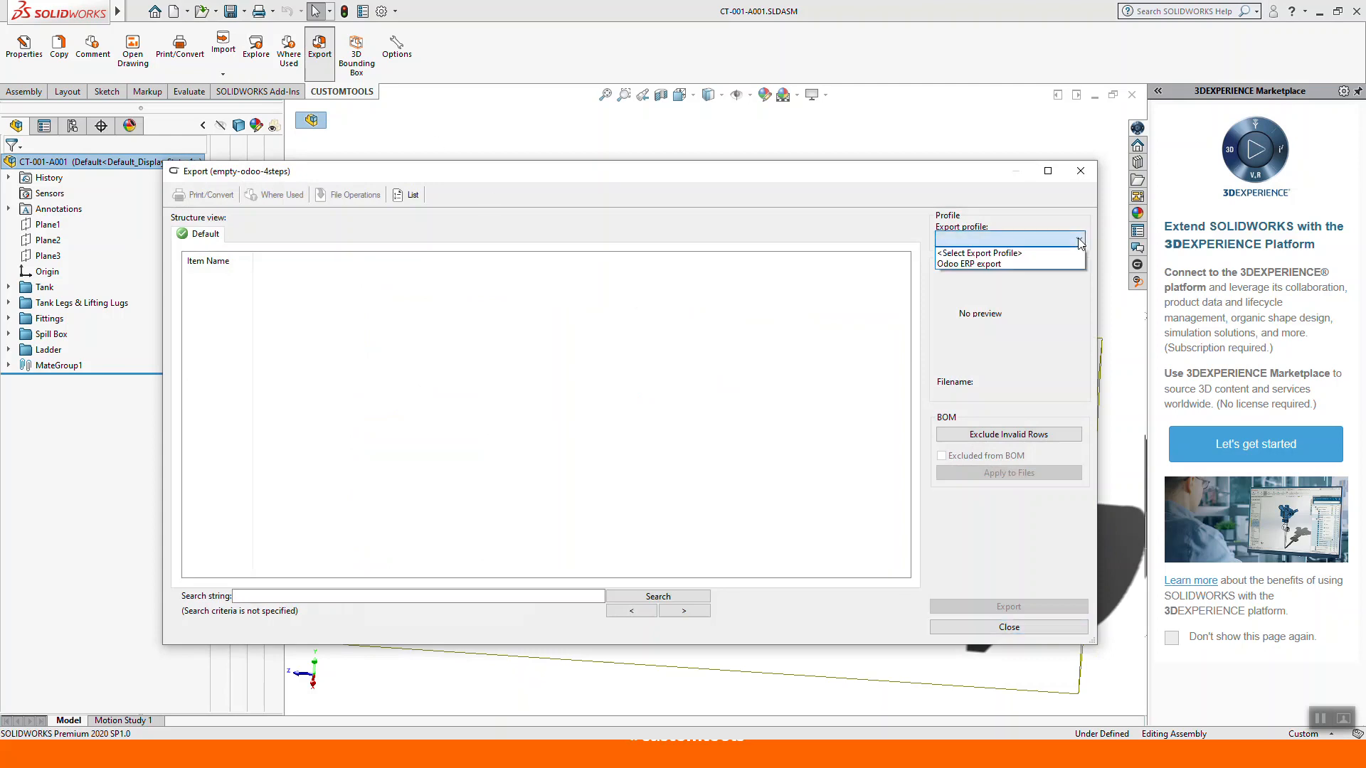
pyautogui.click(995, 263)
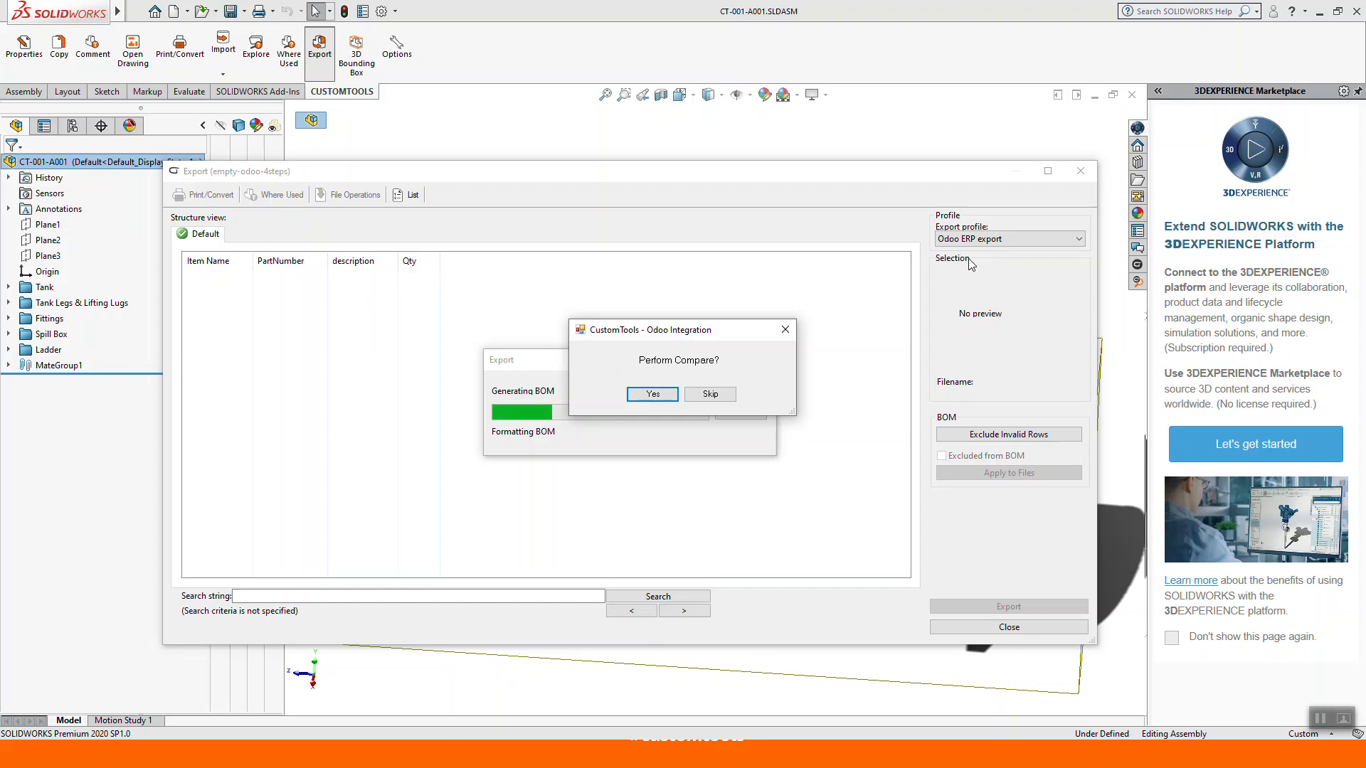
pyautogui.click(667, 395)
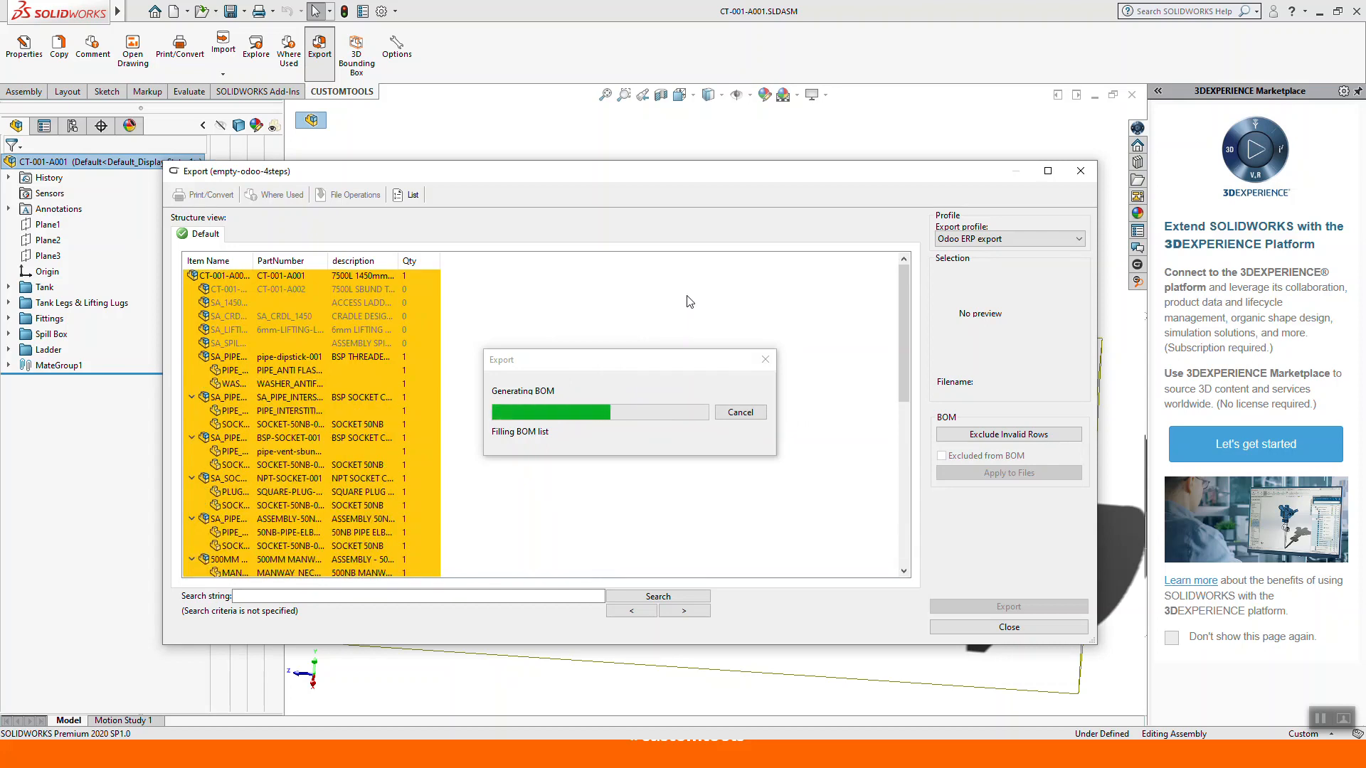
# Widen the columns of the export structure view, review the listed items and select the top assembly CT-001-A001.SLDASM.
pyautogui.moveTo(249, 260); pyautogui.dragTo(753, 264)
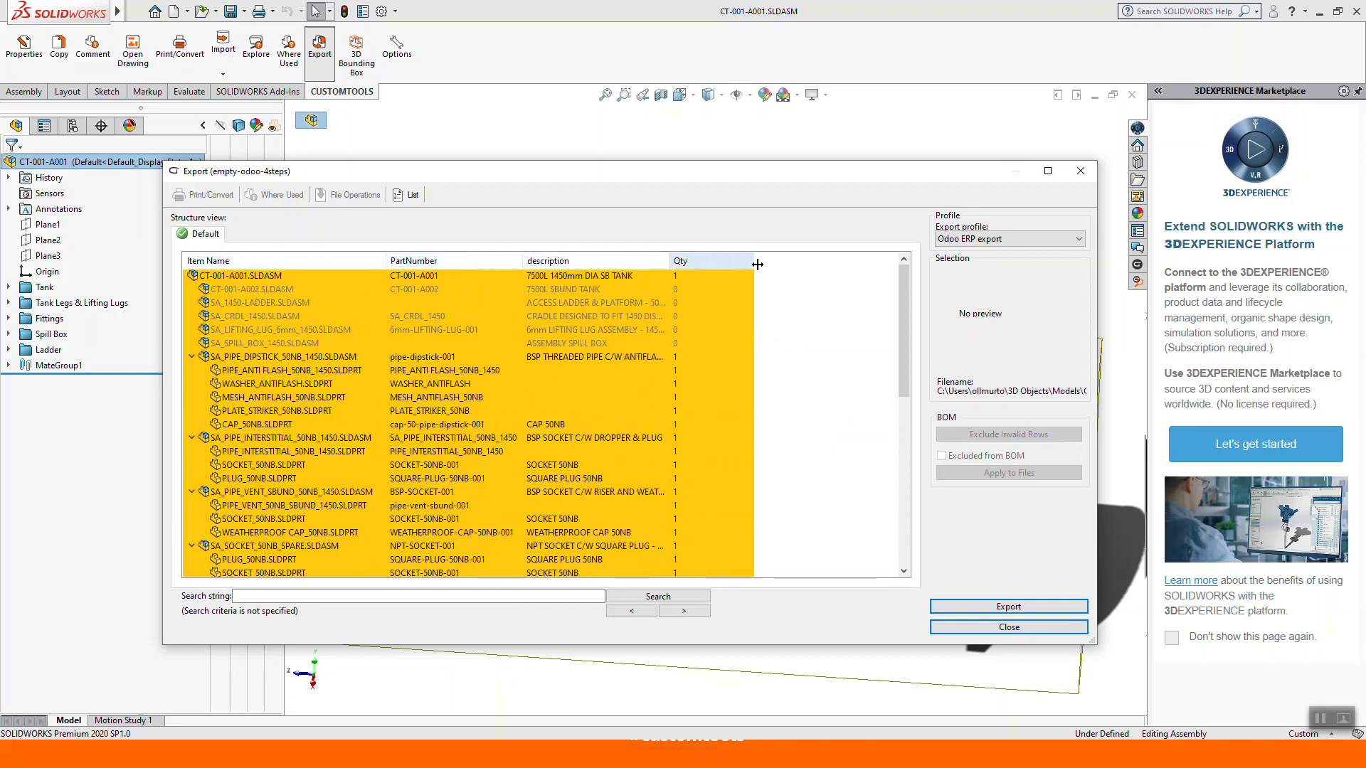
pyautogui.moveTo(669, 261); pyautogui.dragTo(721, 259)
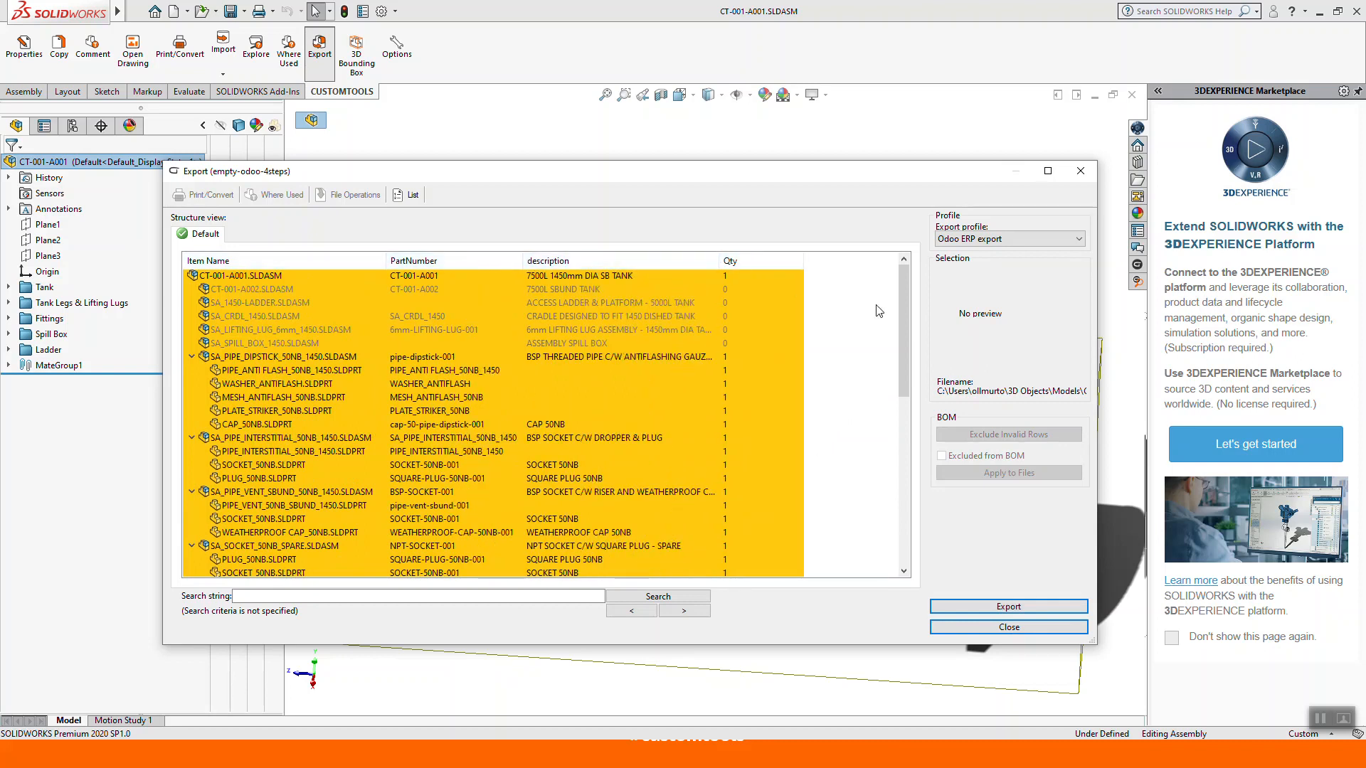
pyautogui.moveTo(904, 304); pyautogui.dragTo(877, 283)
pyautogui.click(435, 279)
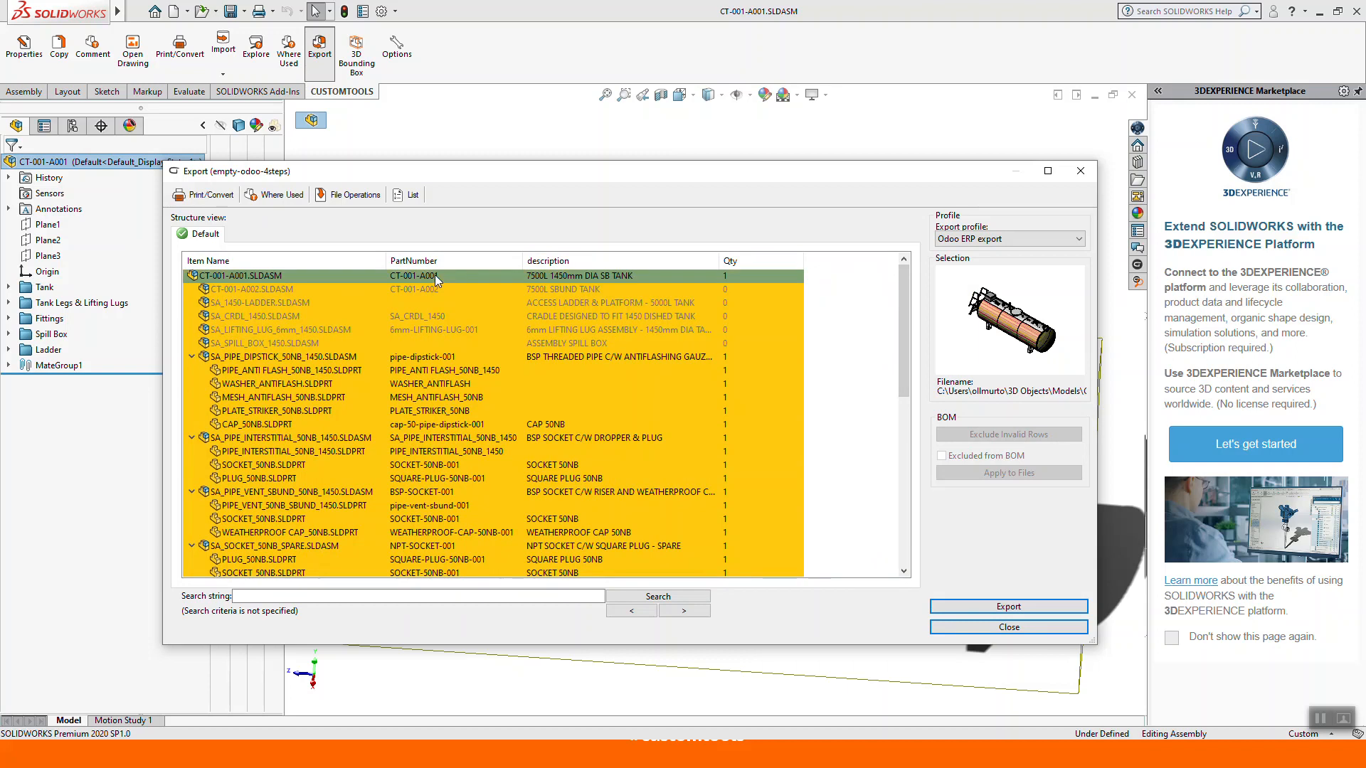
# Examine the part numbers, descriptions and previews of the items in the export structure, and close the export without sending anything.
pyautogui.click(450, 439)
pyautogui.click(322, 372)
pyautogui.scroll(-2, 331, 437)
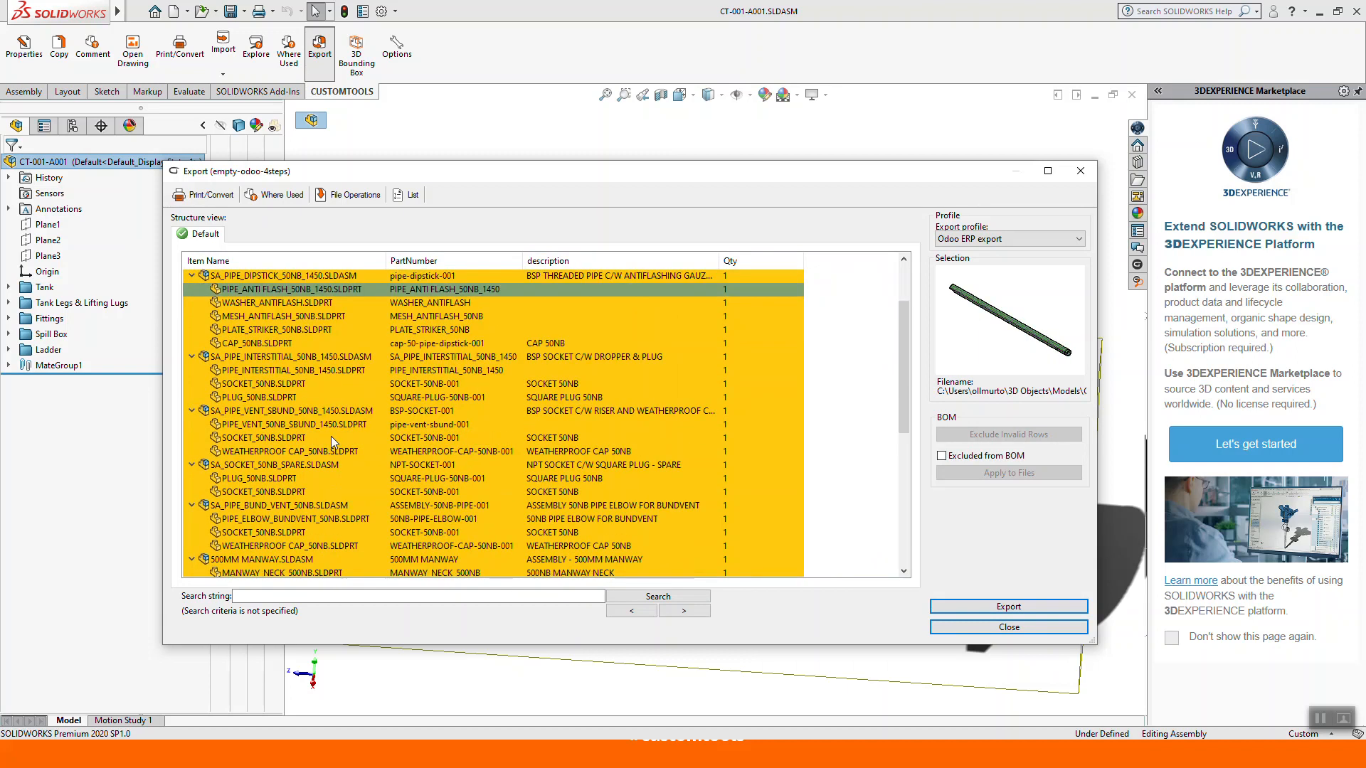
pyautogui.scroll(-2, 331, 437)
pyautogui.scroll(5, 350, 481)
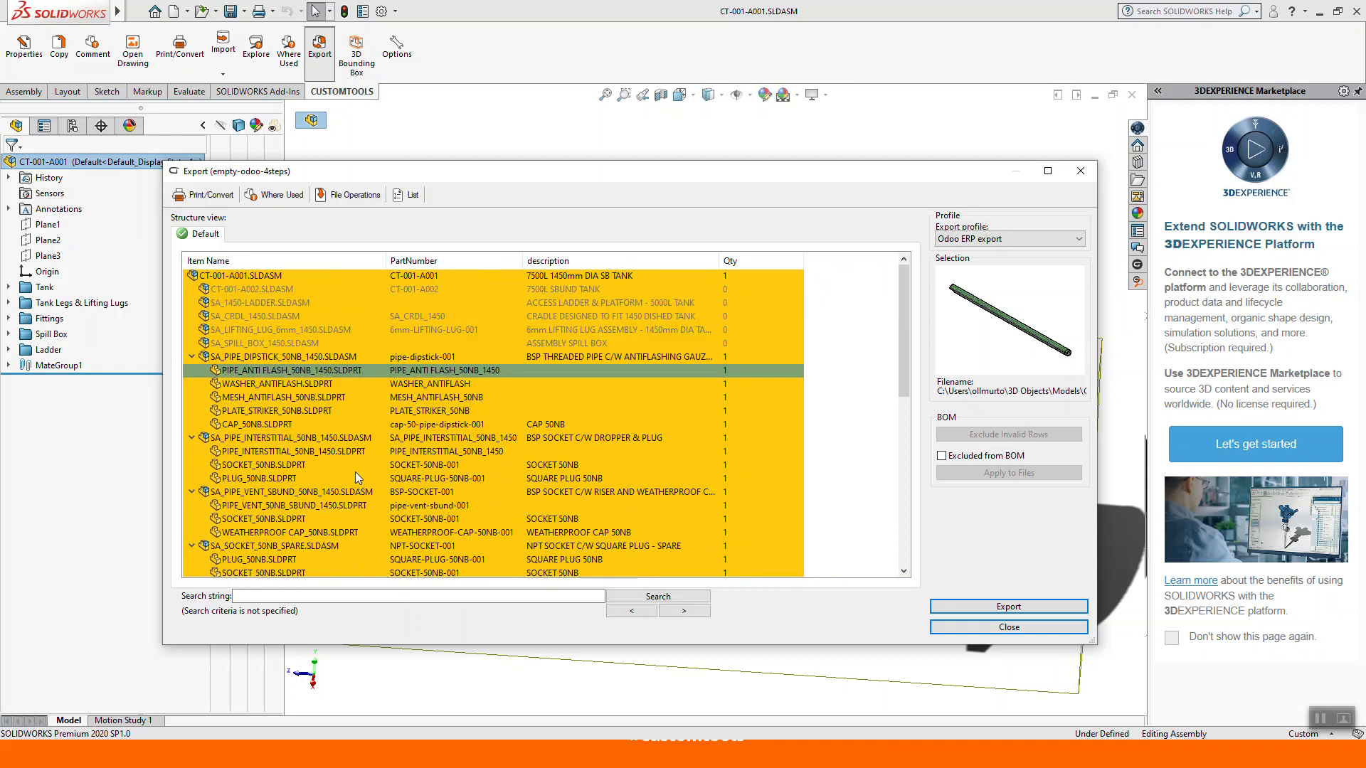
pyautogui.click(462, 463)
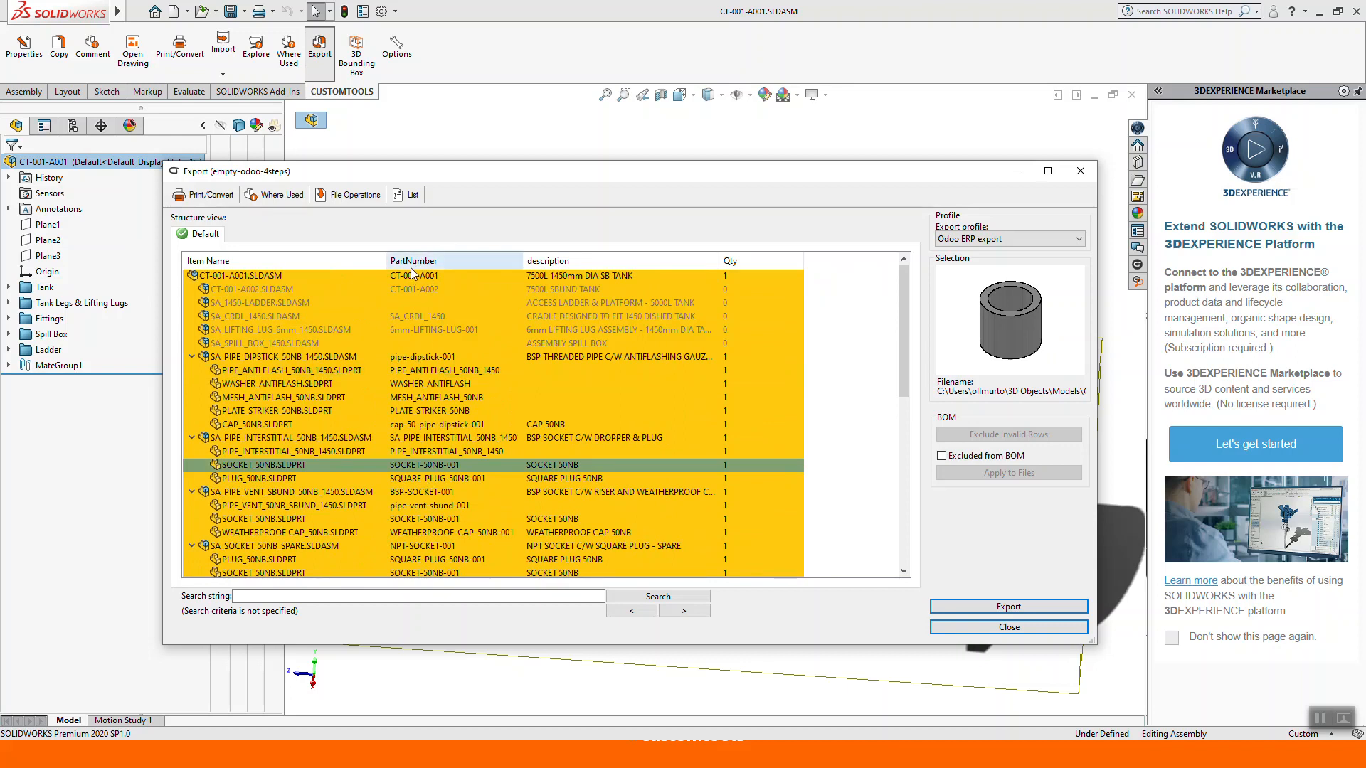
pyautogui.click(416, 412)
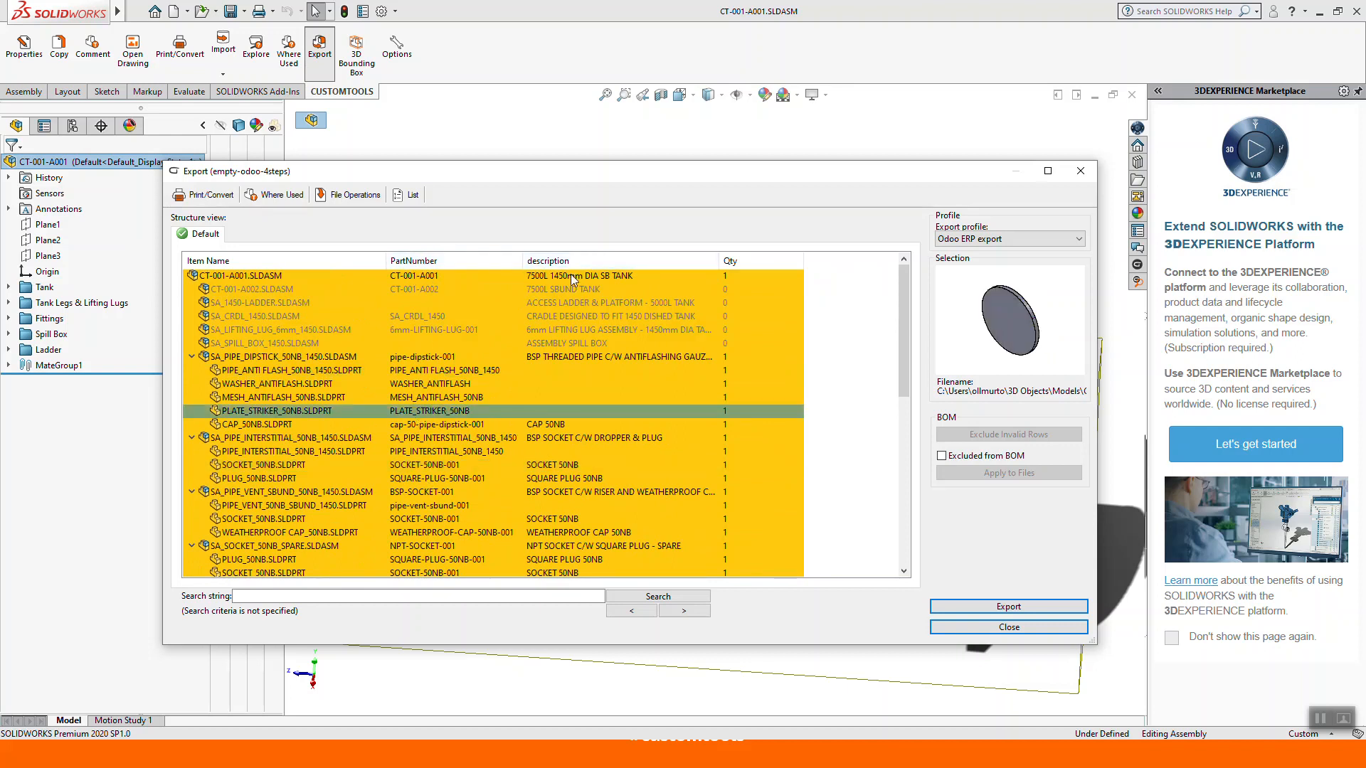
pyautogui.click(561, 477)
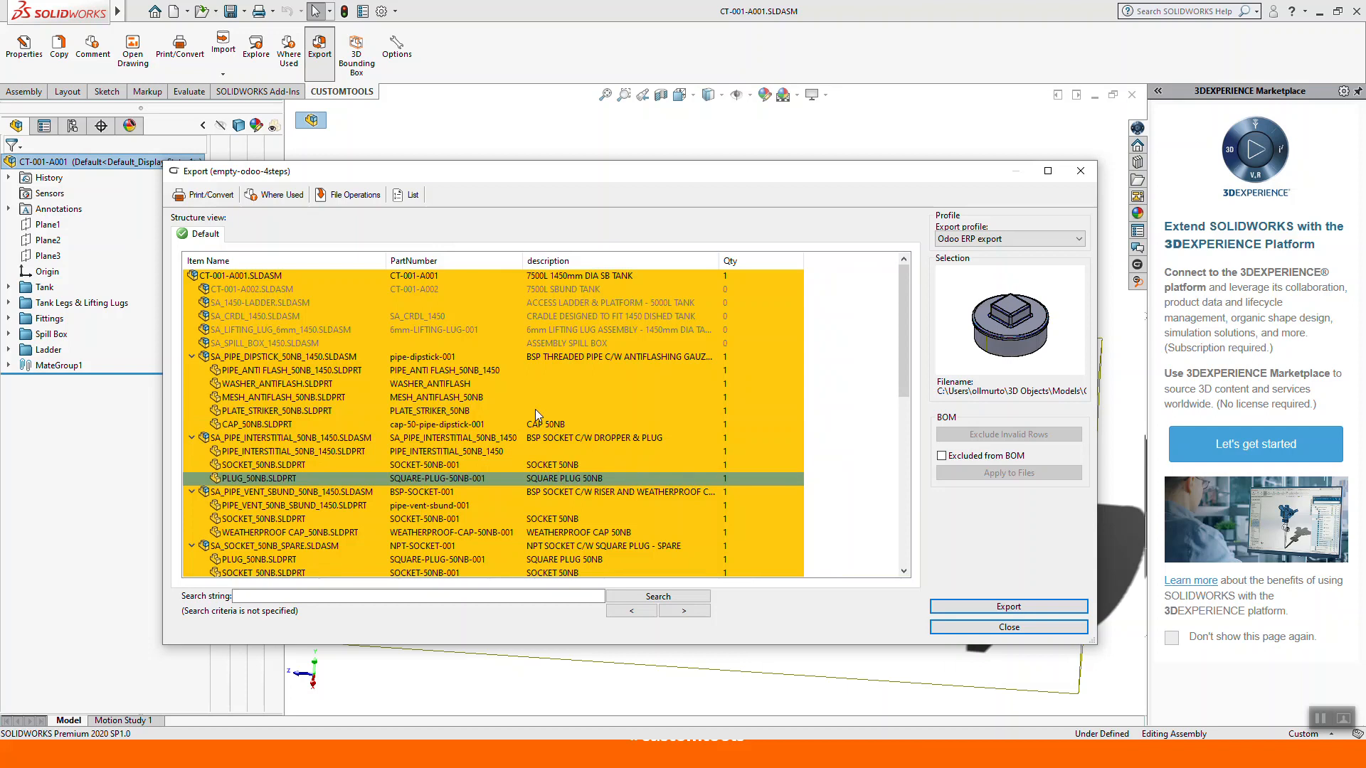
pyautogui.click(561, 387)
pyautogui.scroll(-9, 539, 411)
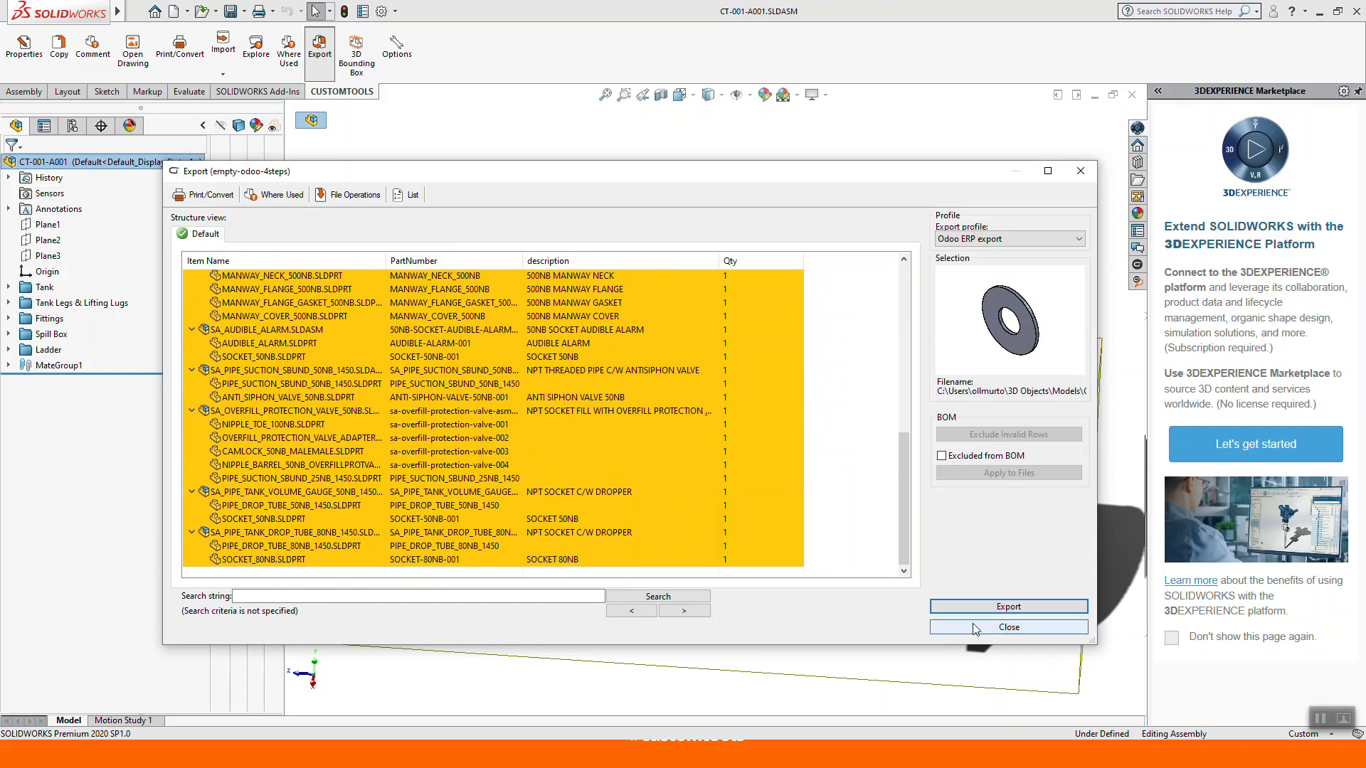
pyautogui.click(283, 356)
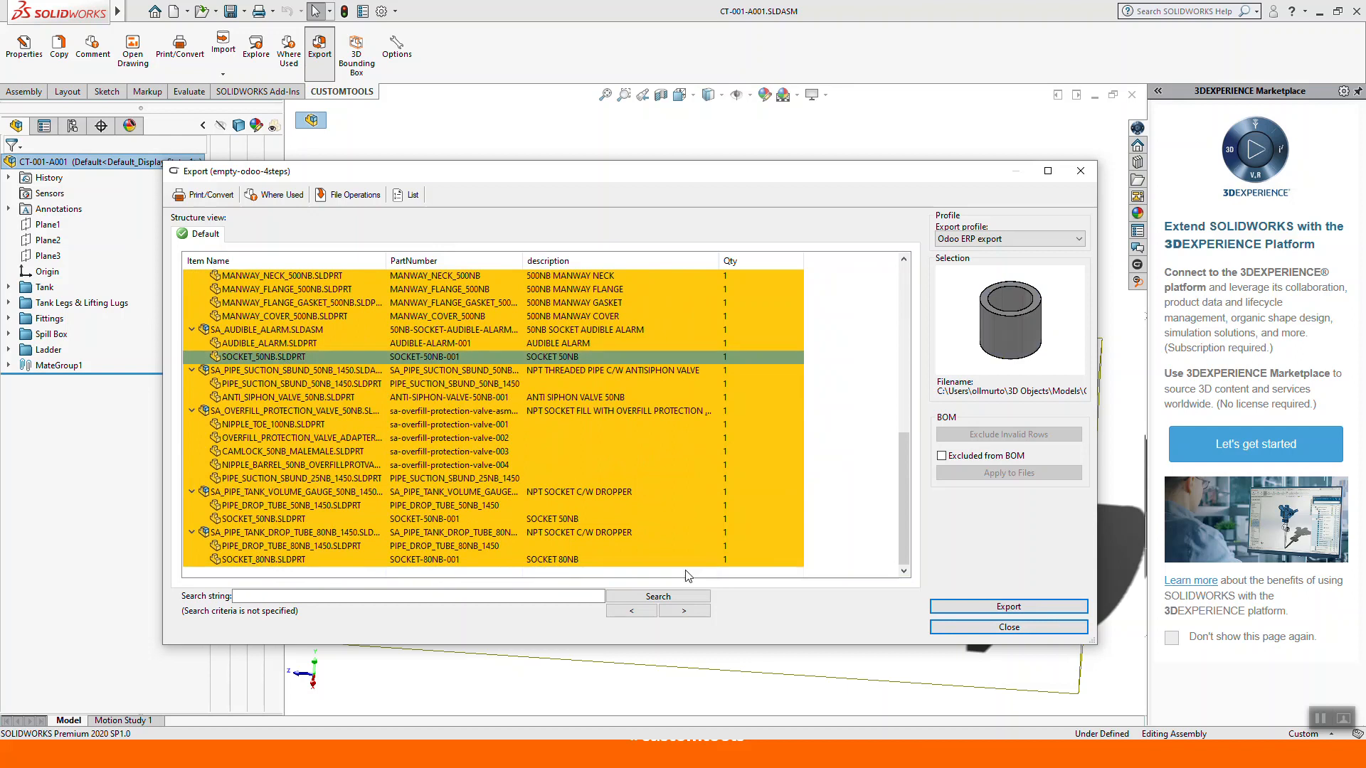
pyautogui.click(261, 334)
pyautogui.click(1023, 629)
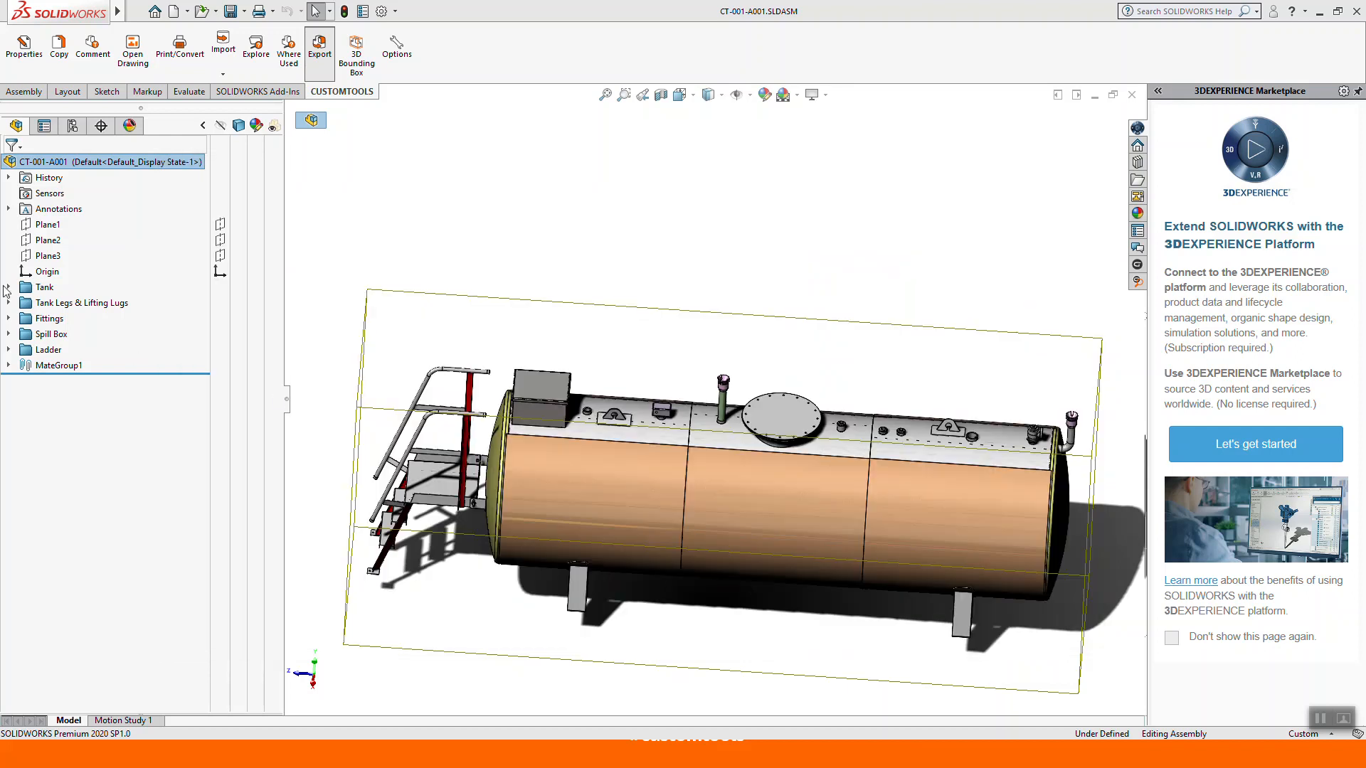
# Clear the Part Number property of the SA_AUDIBLE_ALARM subassembly in the Fittings folder and accept the properties.
pyautogui.click(8, 333)
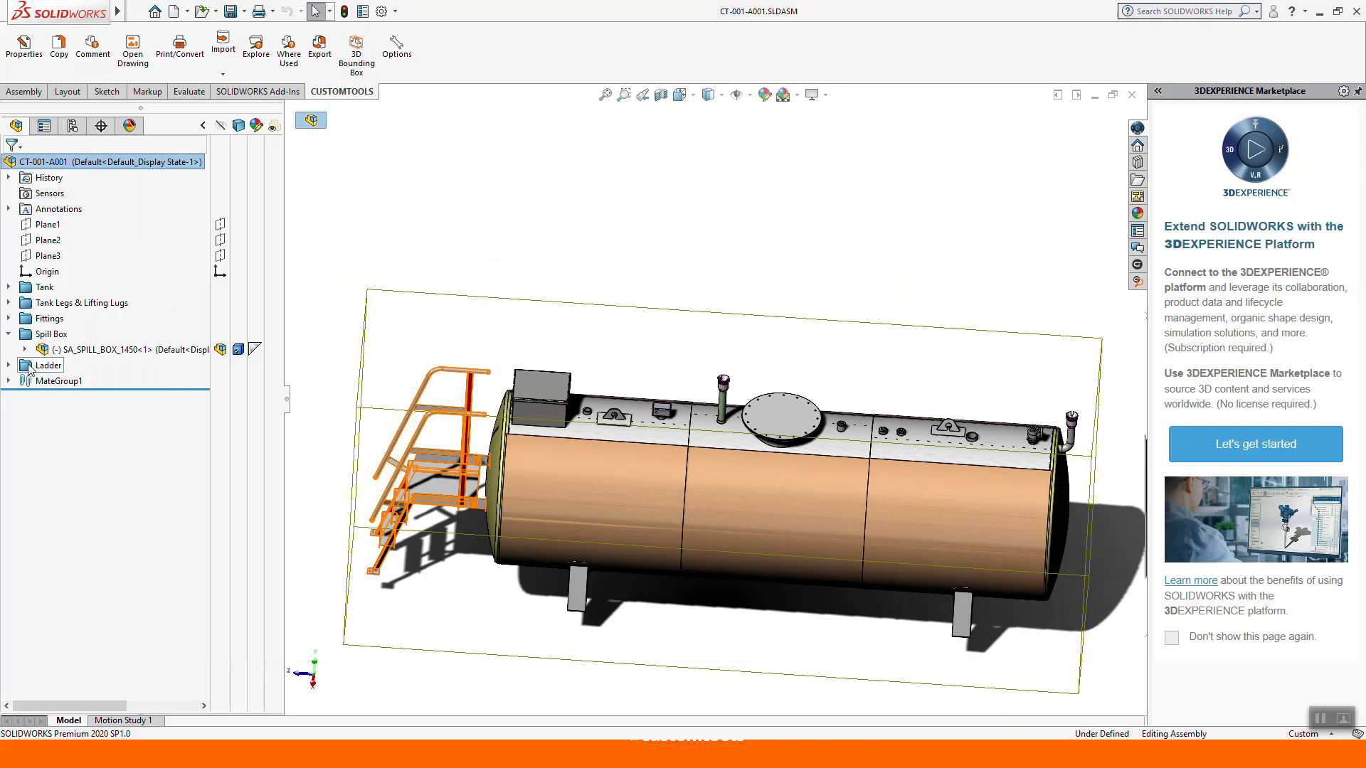
pyautogui.click(8, 319)
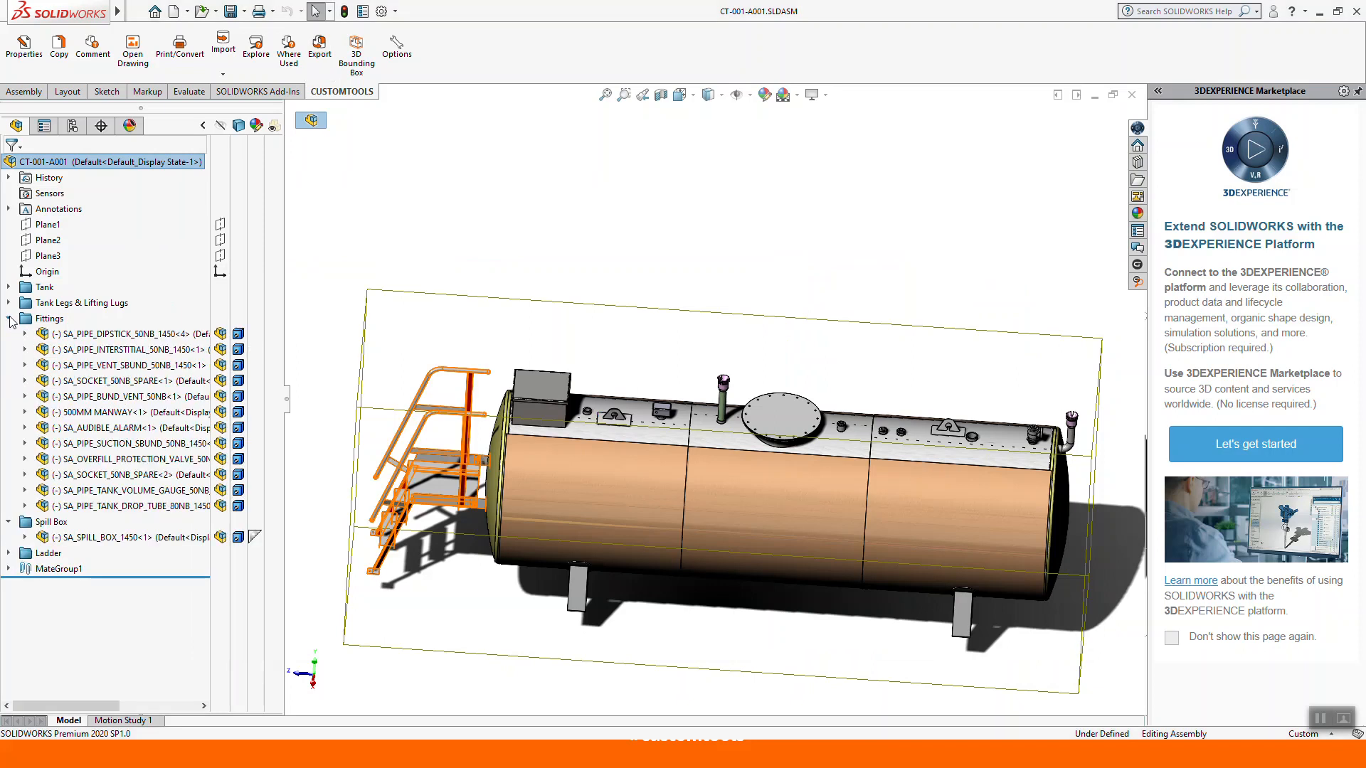
pyautogui.click(126, 429)
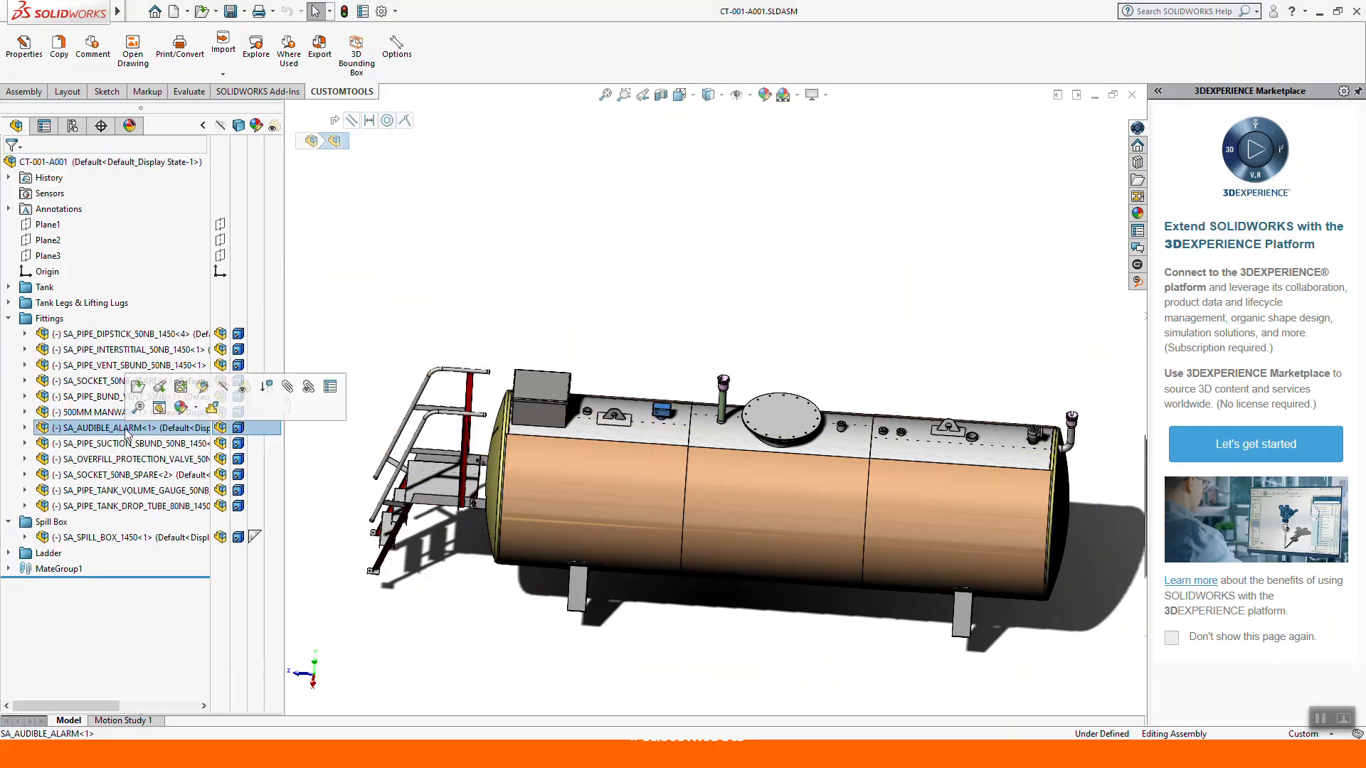
pyautogui.click(24, 46)
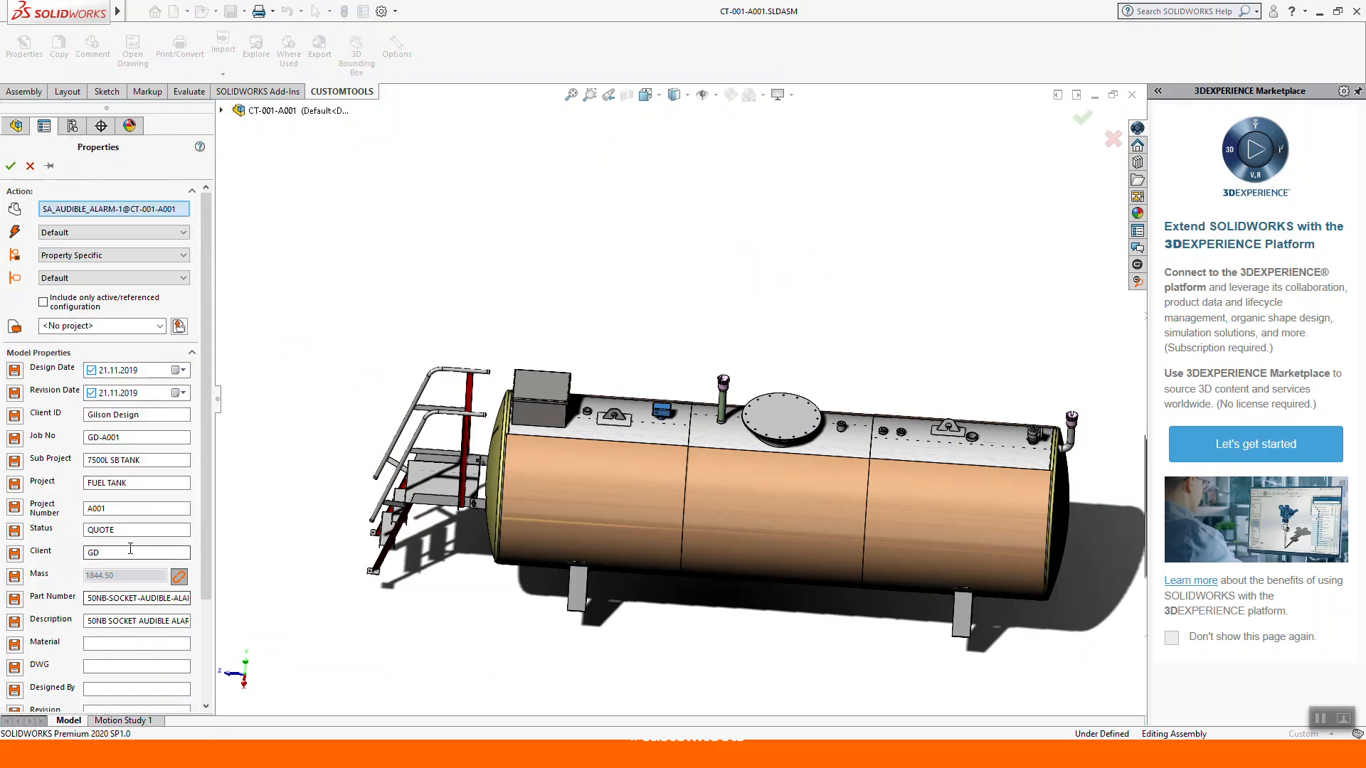
pyautogui.scroll(-3, 138, 501)
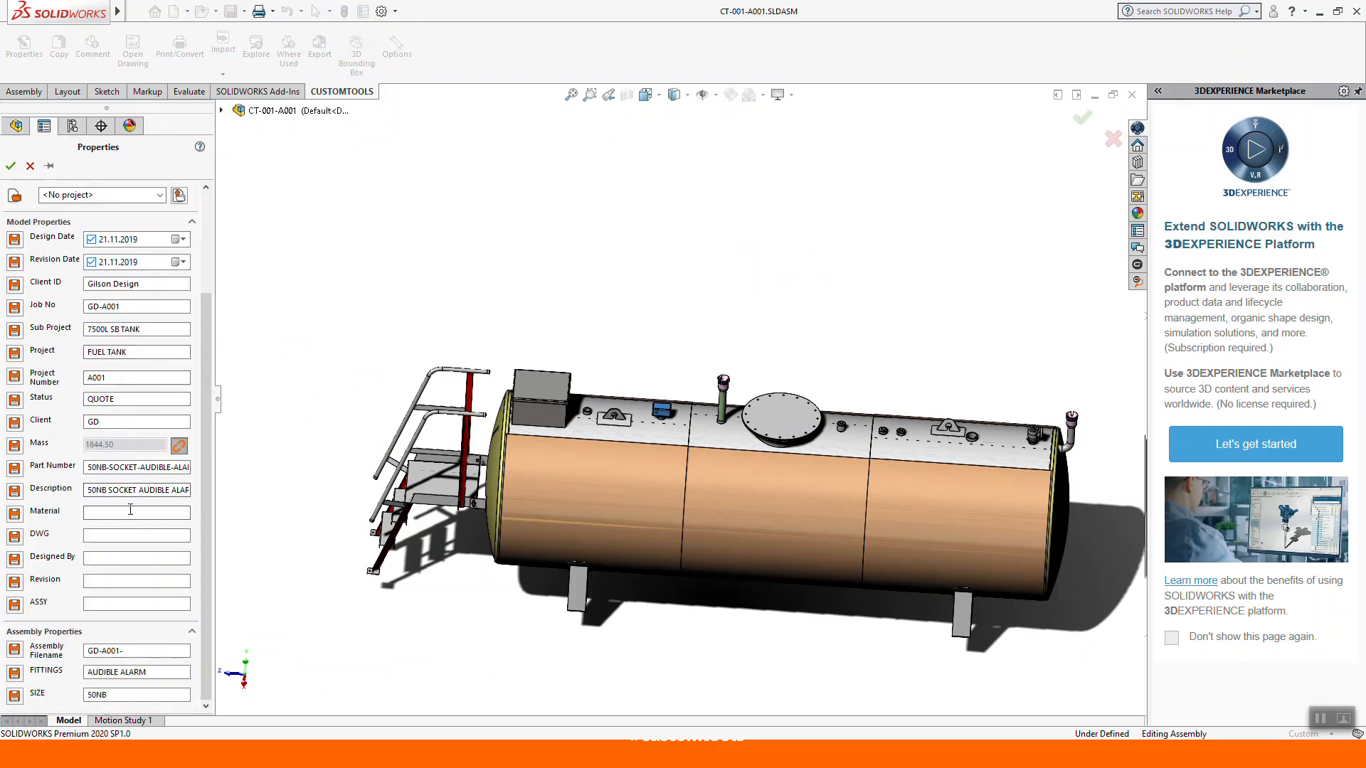
pyautogui.tripleClick(91, 468)
pyautogui.write('5')
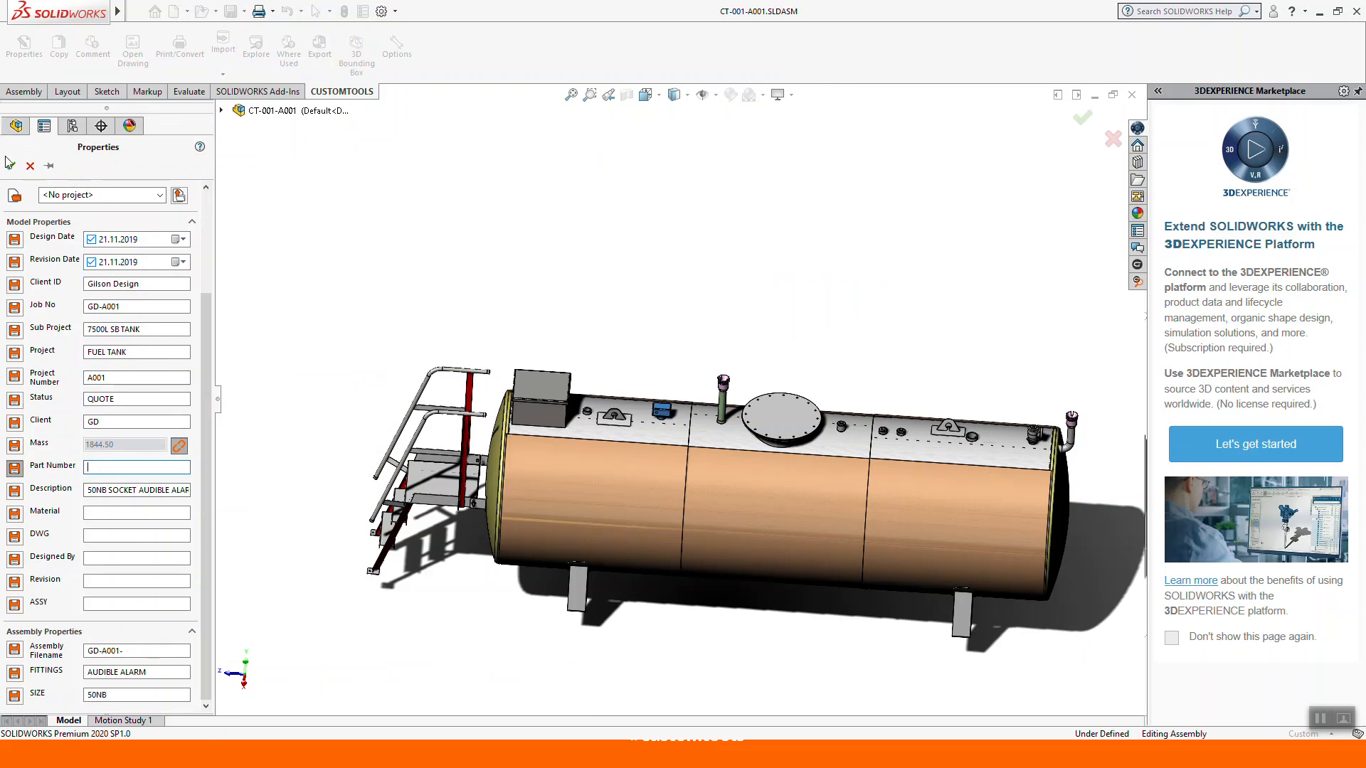
pyautogui.click(16, 125)
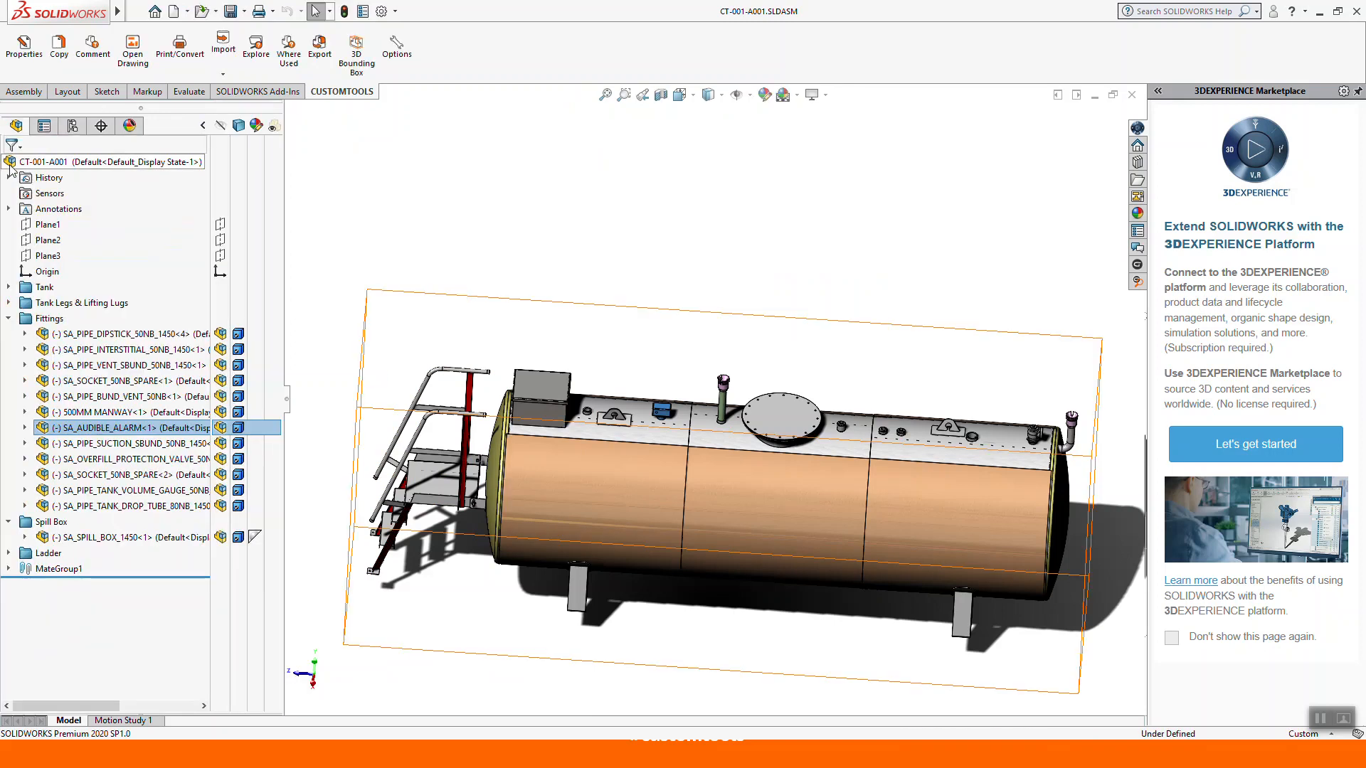
# Start the export again for the top assembly CT-001-A001 and perform the compare.
pyautogui.click(116, 164)
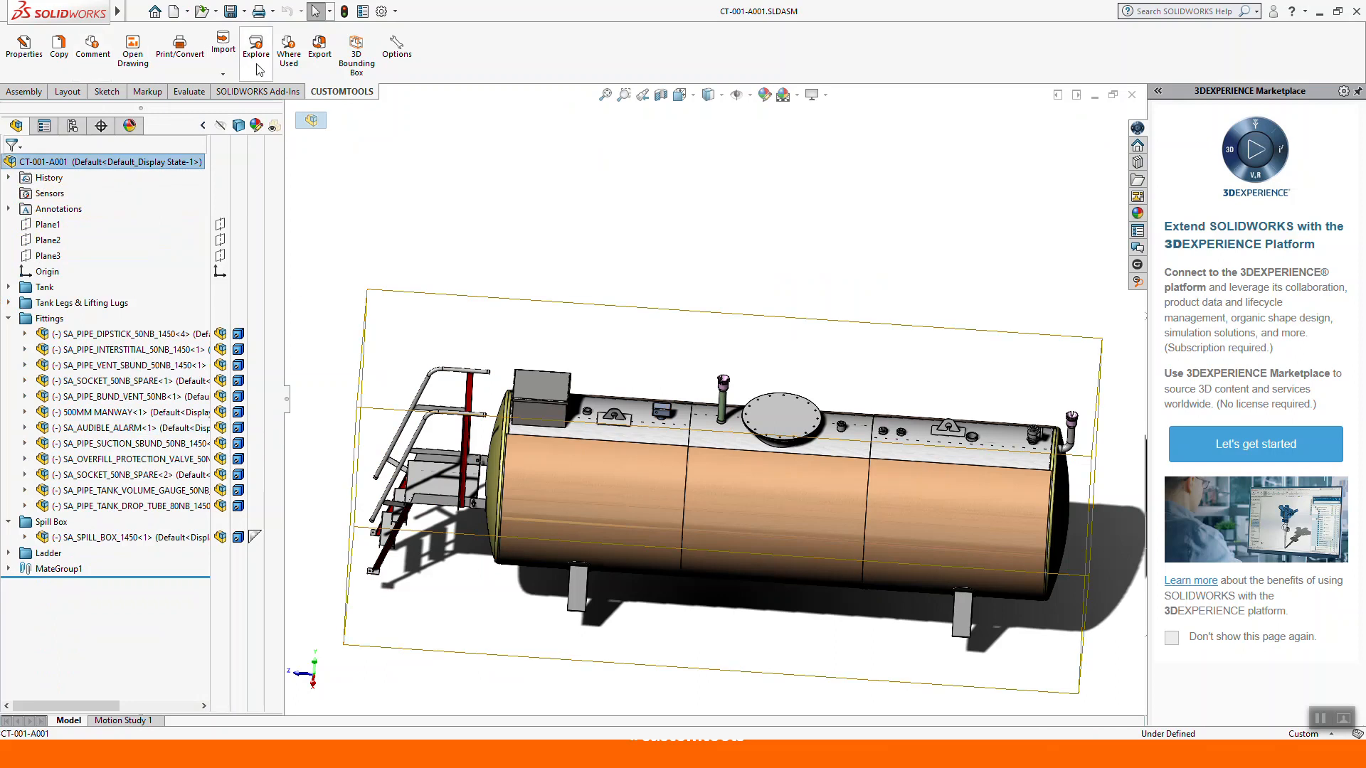
pyautogui.click(319, 47)
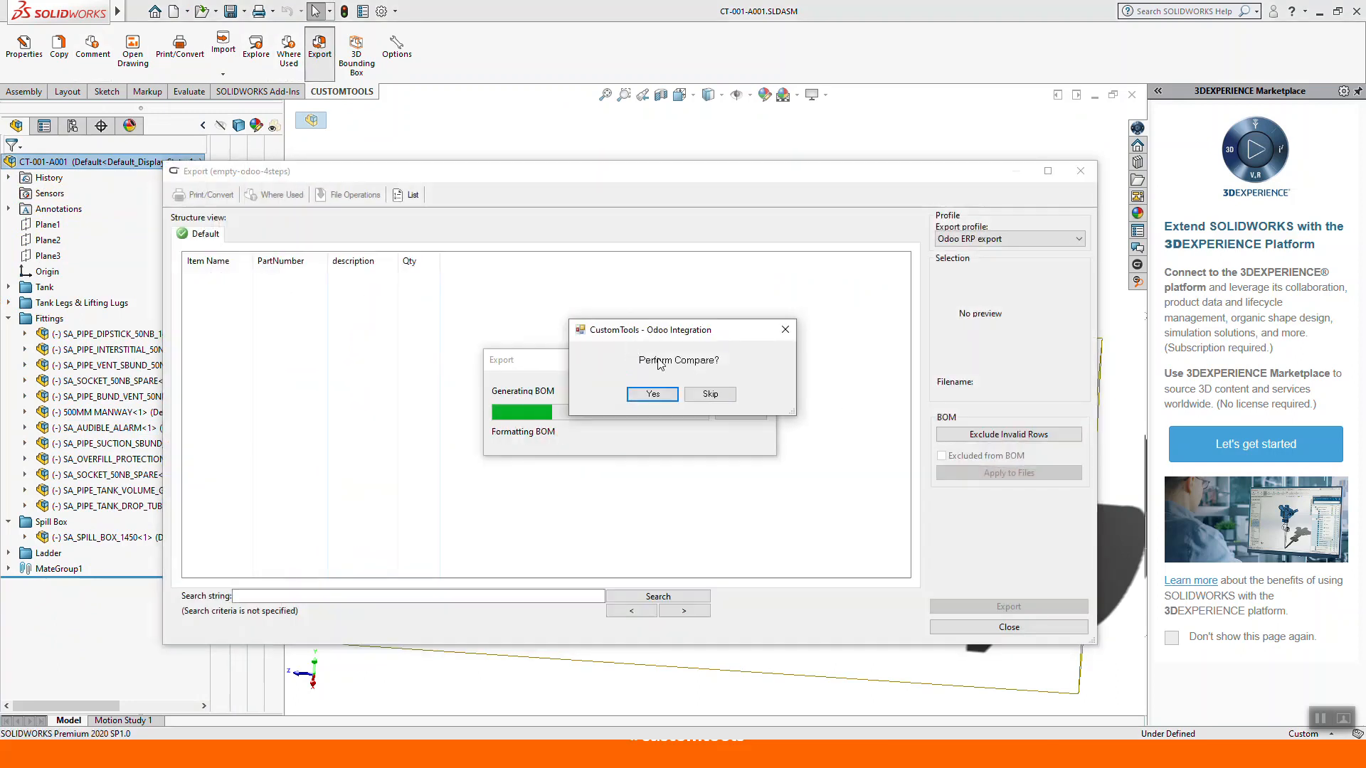
pyautogui.click(653, 398)
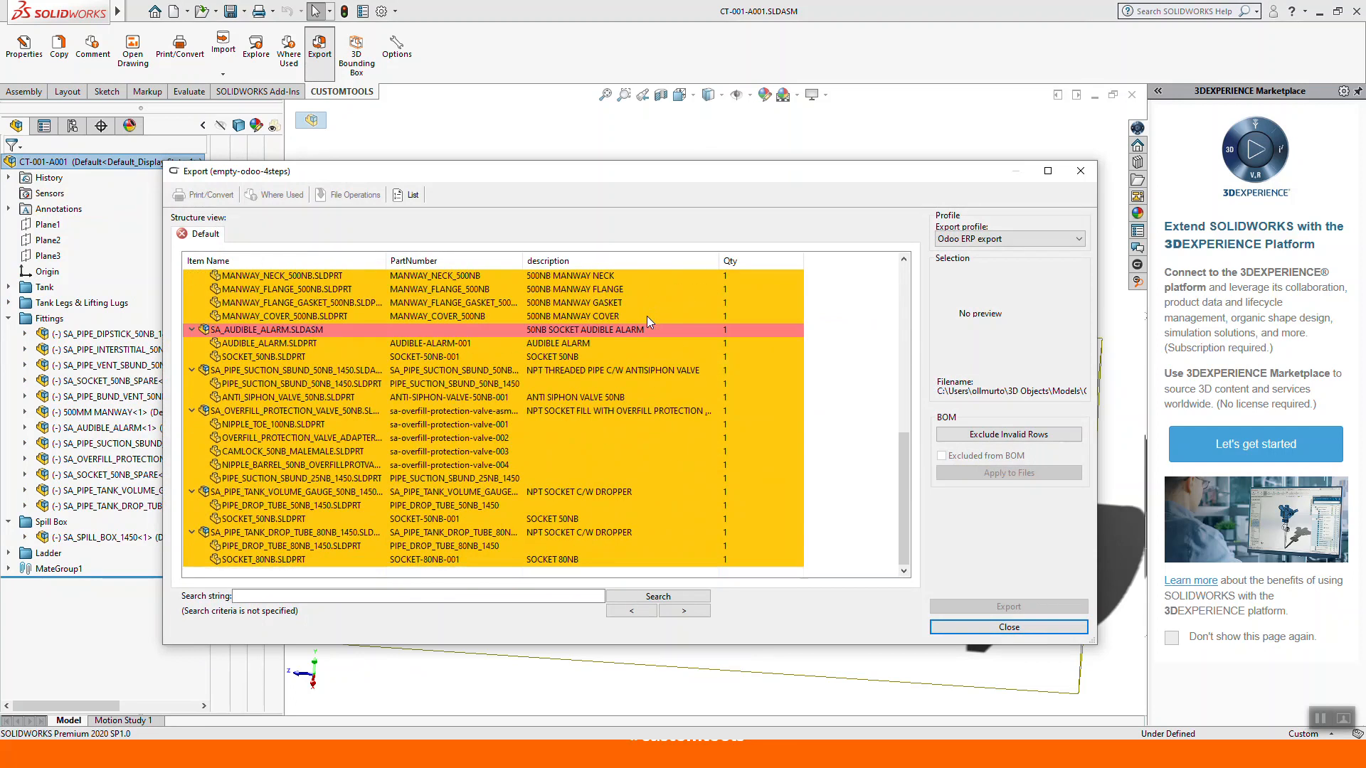
# Check what is wrong with SA_AUDIBLE_ALARM.SLDASM in the export structure, reading the full error description, and close the export.
pyautogui.click(292, 331)
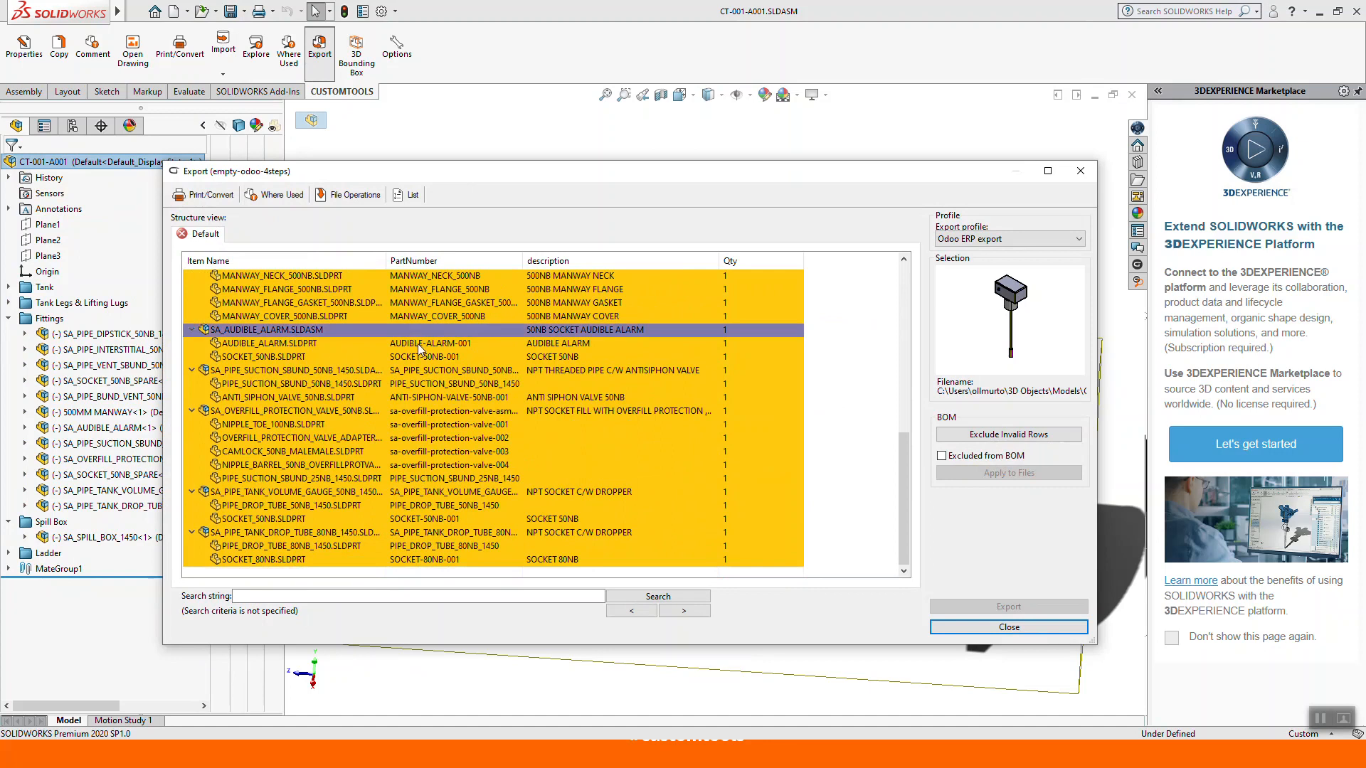
pyautogui.rightClick(349, 332)
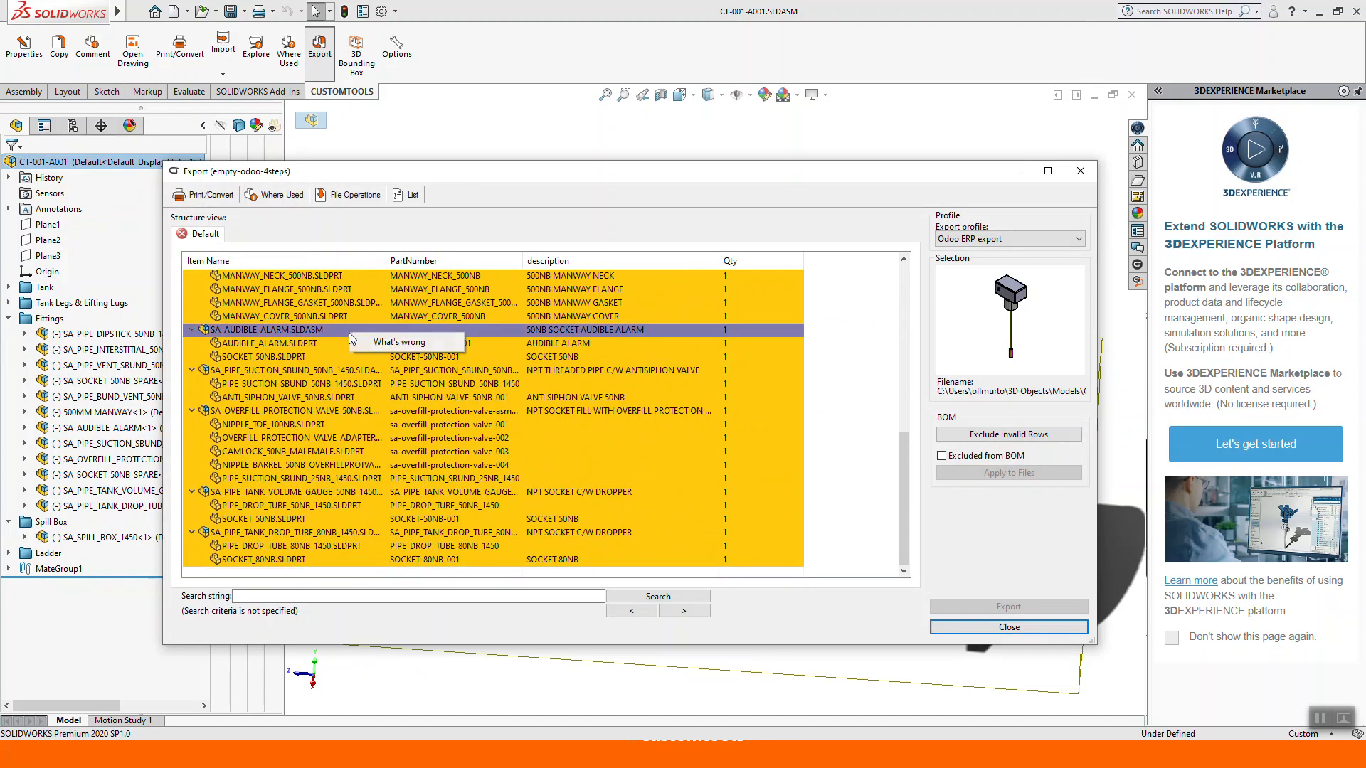
pyautogui.click(388, 343)
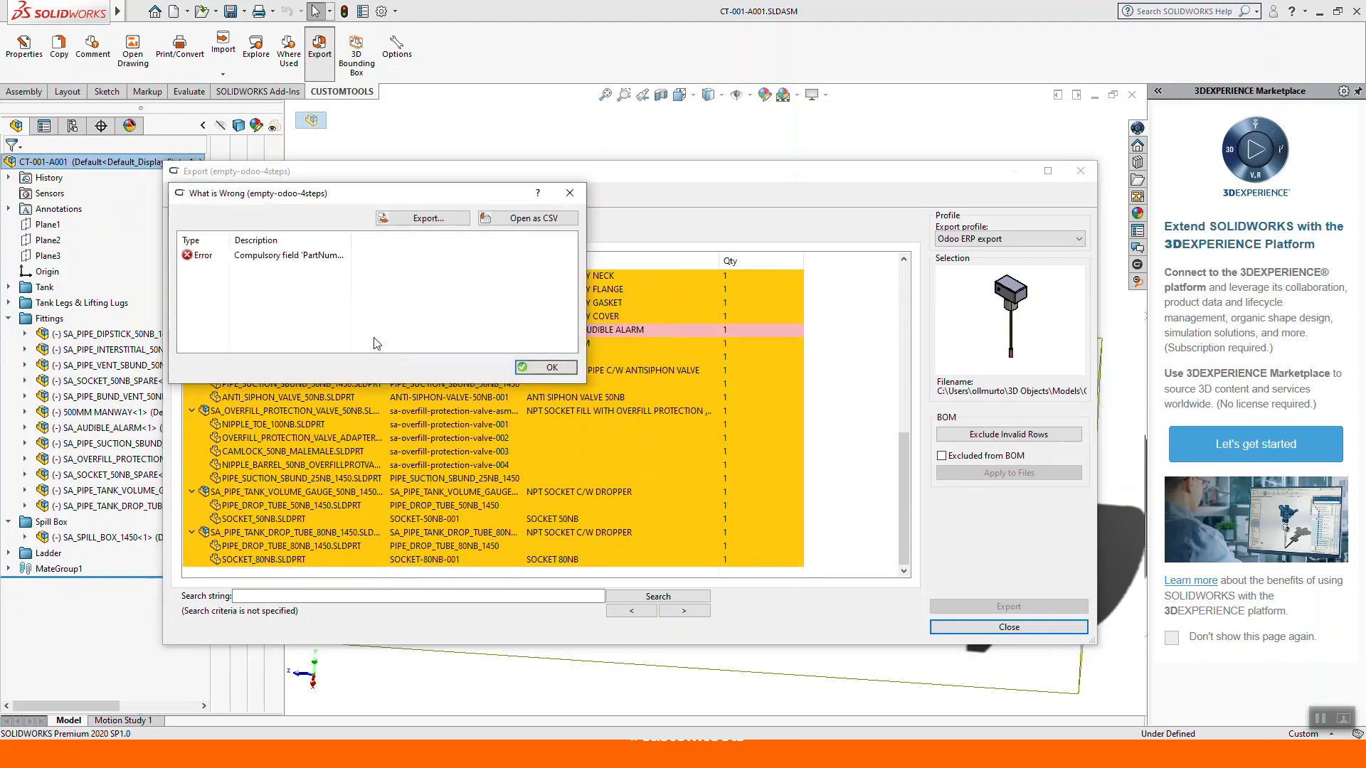
pyautogui.moveTo(351, 240); pyautogui.dragTo(466, 240)
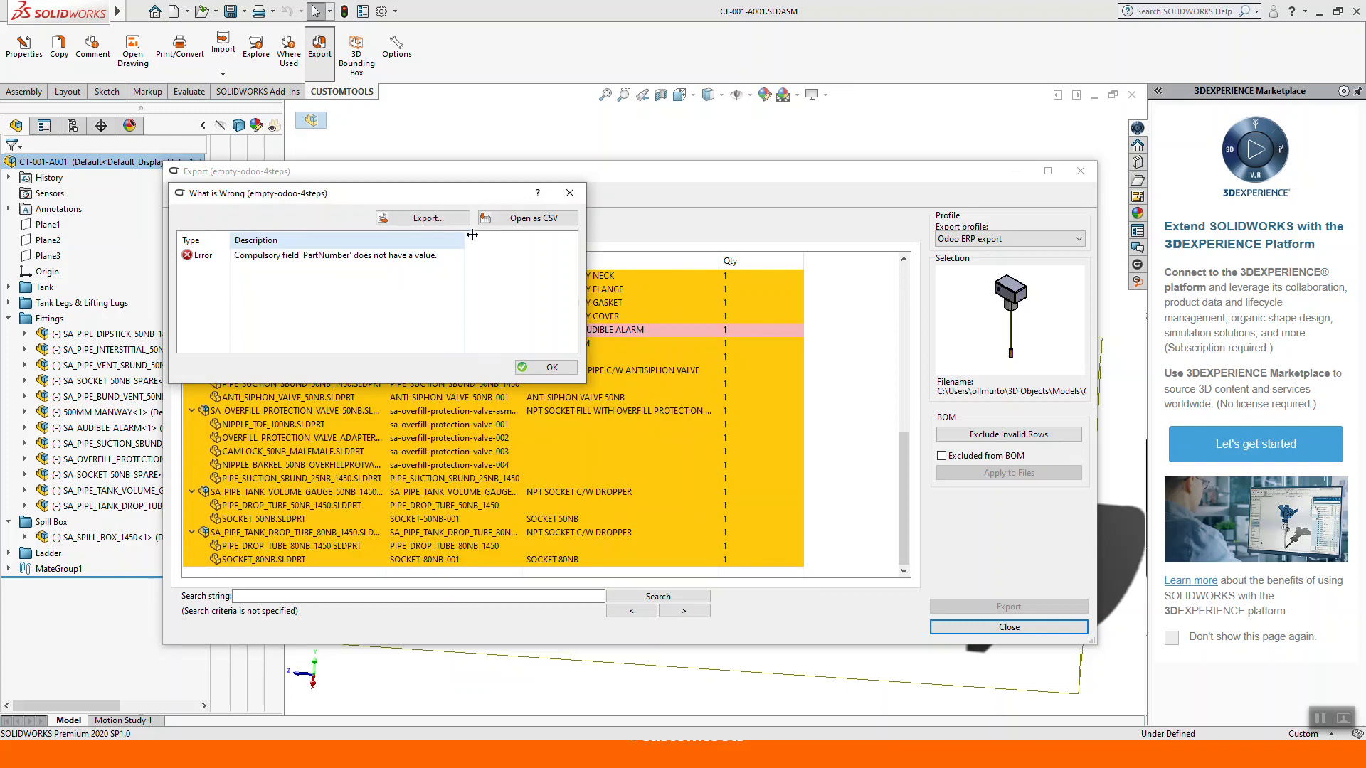
pyautogui.click(569, 193)
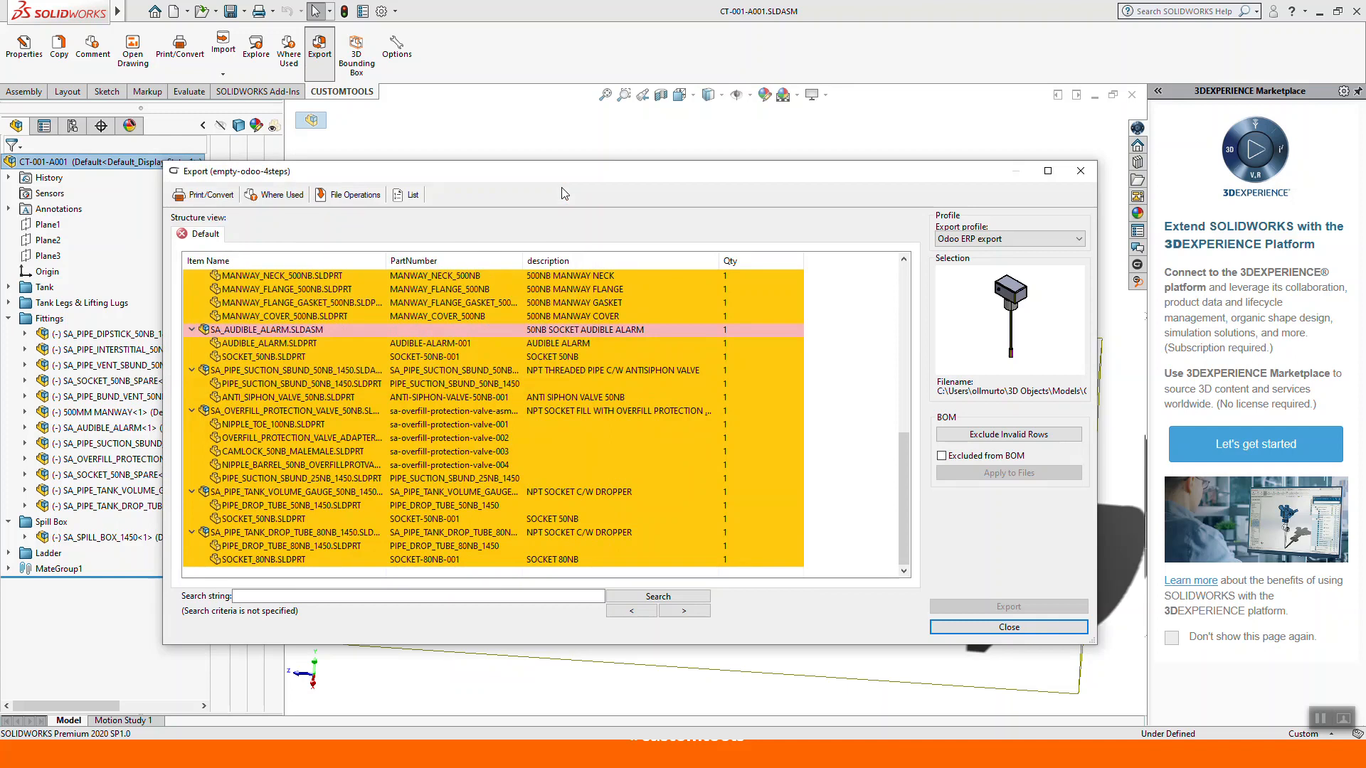
pyautogui.click(424, 330)
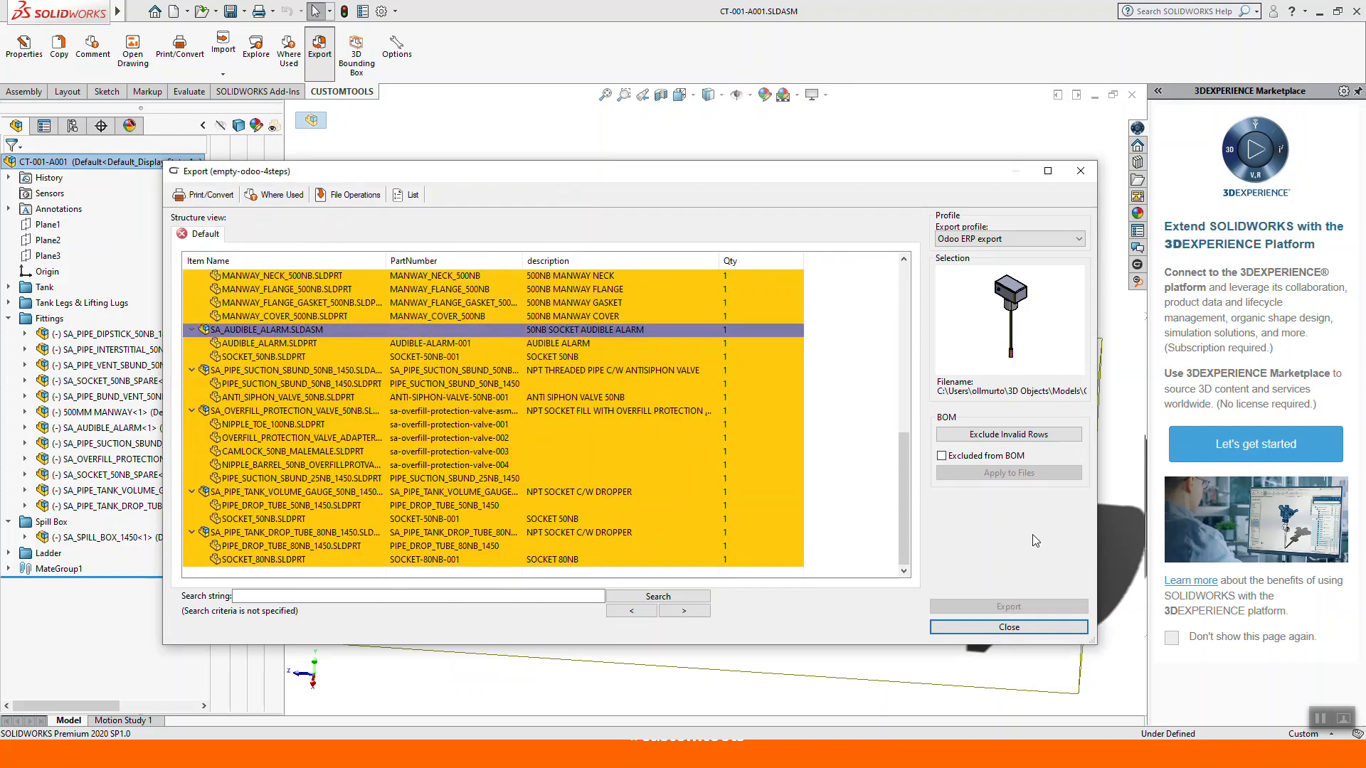
pyautogui.click(1081, 171)
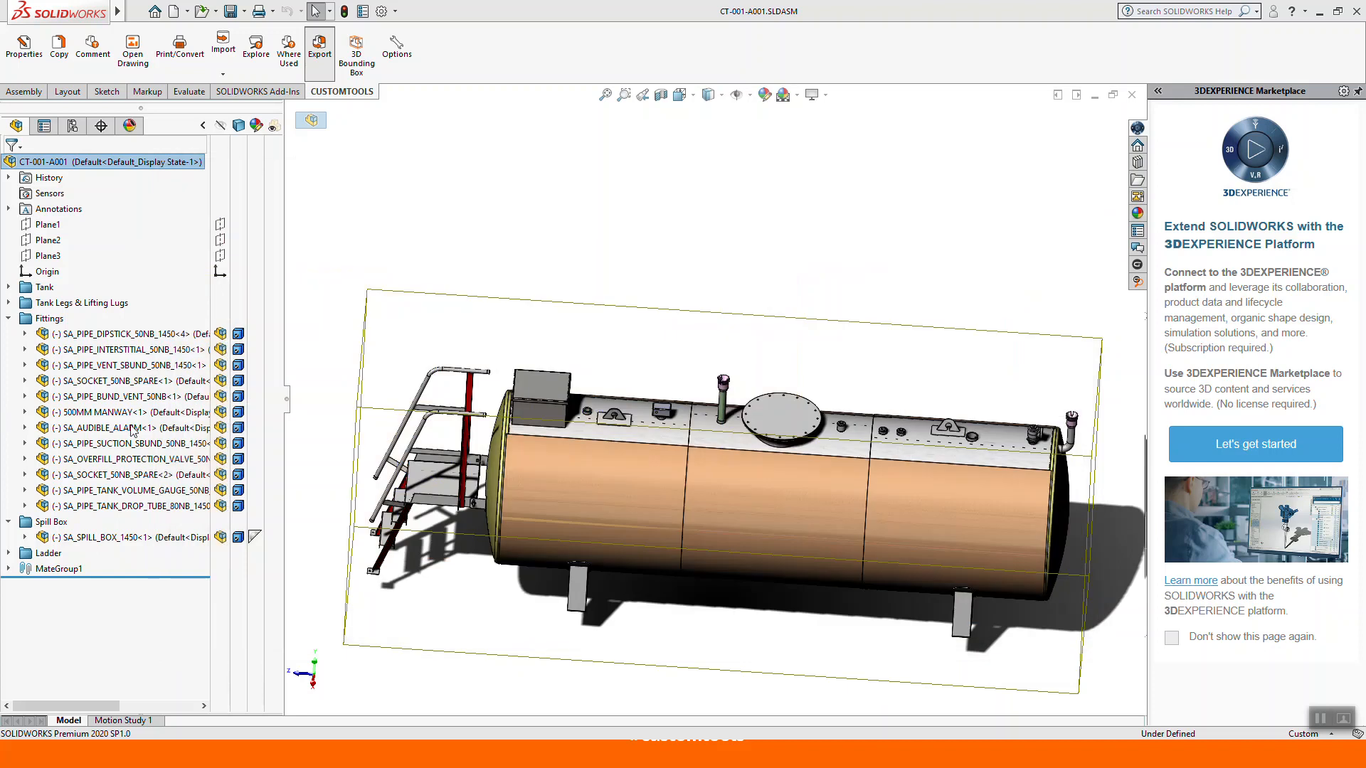
# Set the Part Number property of the SA_AUDIBLE_ALARM subassembly to 12345 and accept the properties.
pyautogui.rightClick(132, 430)
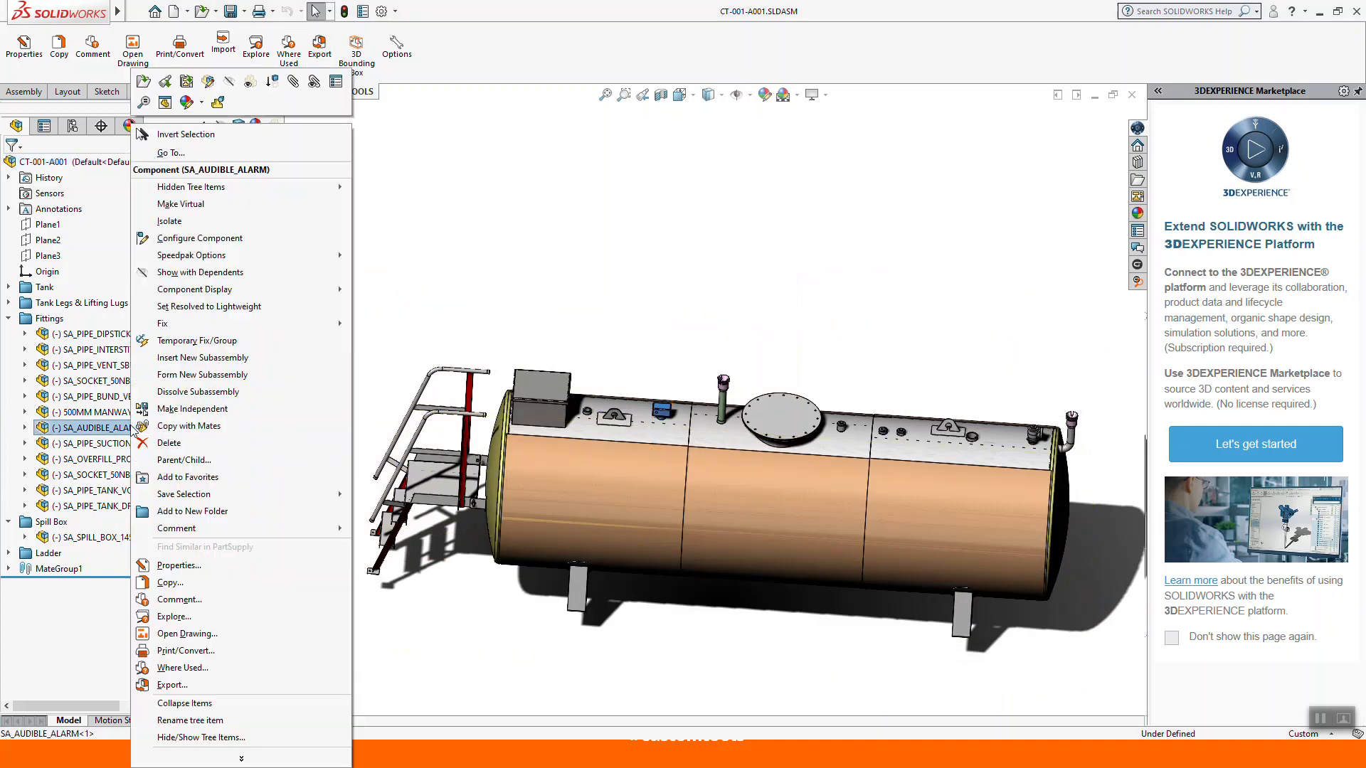
pyautogui.click(177, 567)
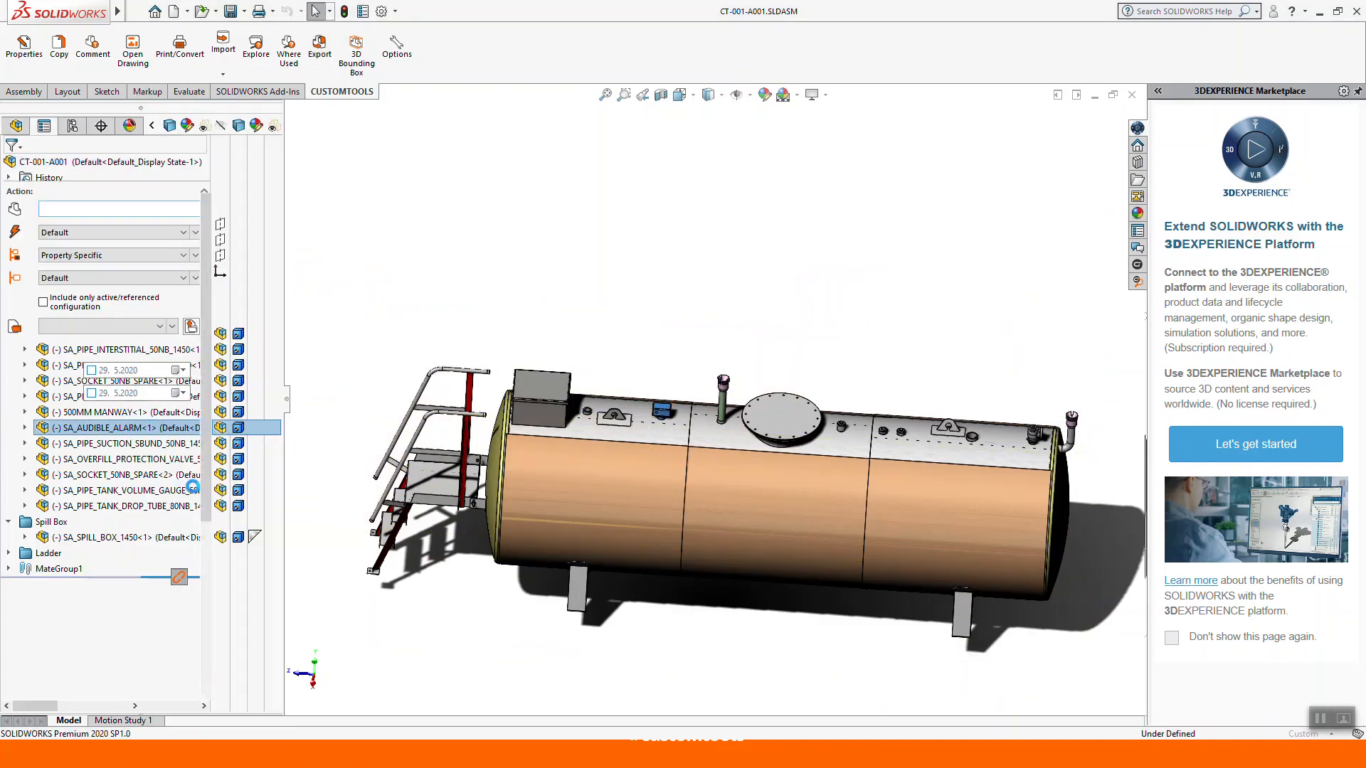
pyautogui.click(132, 598)
pyautogui.write('12345')
pyautogui.click(11, 165)
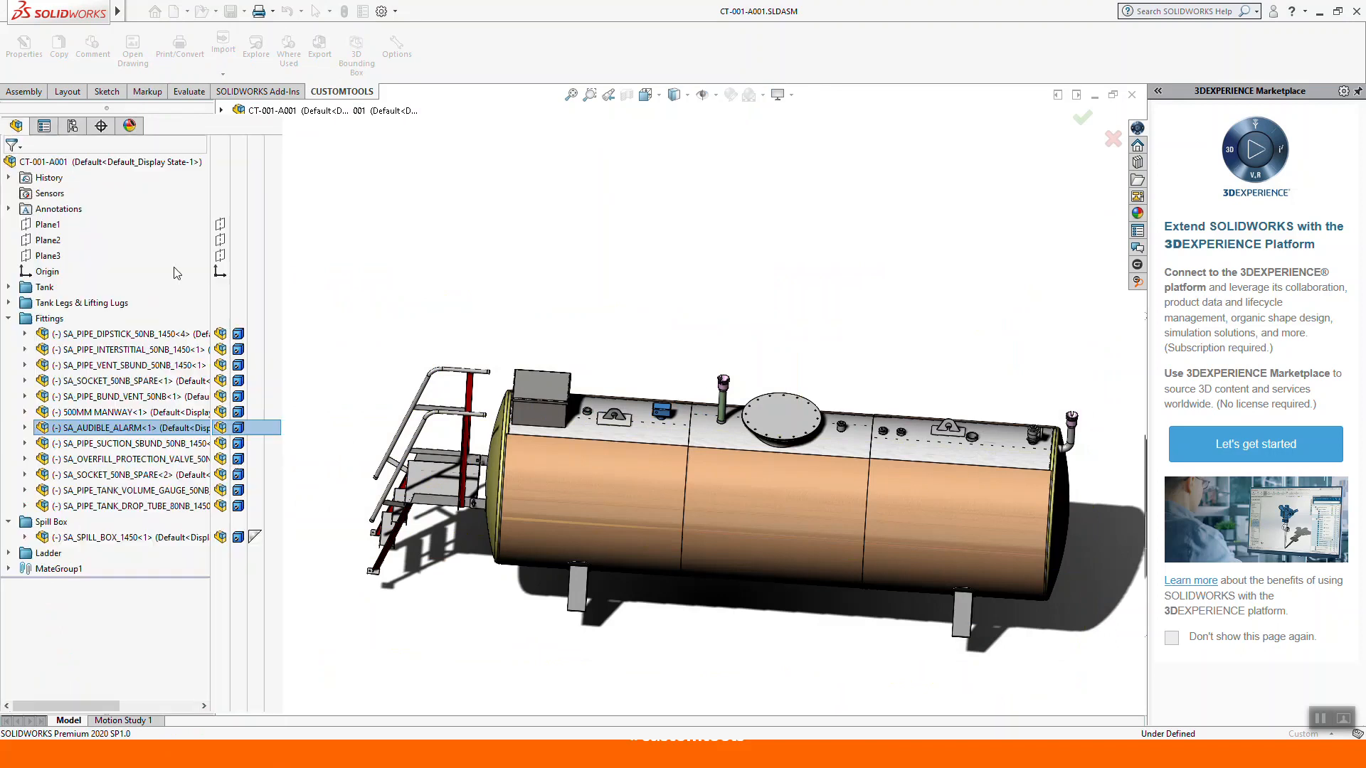
# Reopen the export for the top assembly CT-001-A001 and generate its BOM list with the Odoo ERP export profile.
pyautogui.click(155, 162)
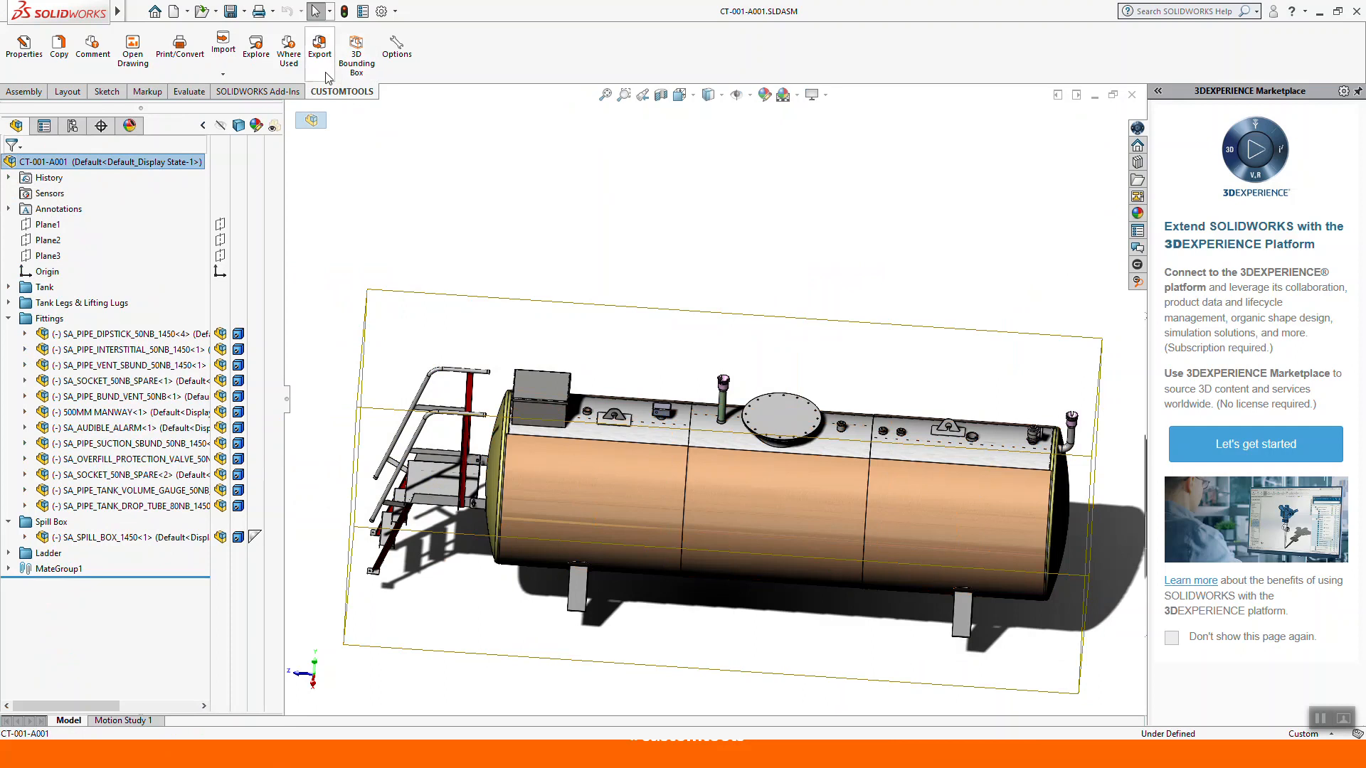
pyautogui.click(320, 53)
pyautogui.click(689, 395)
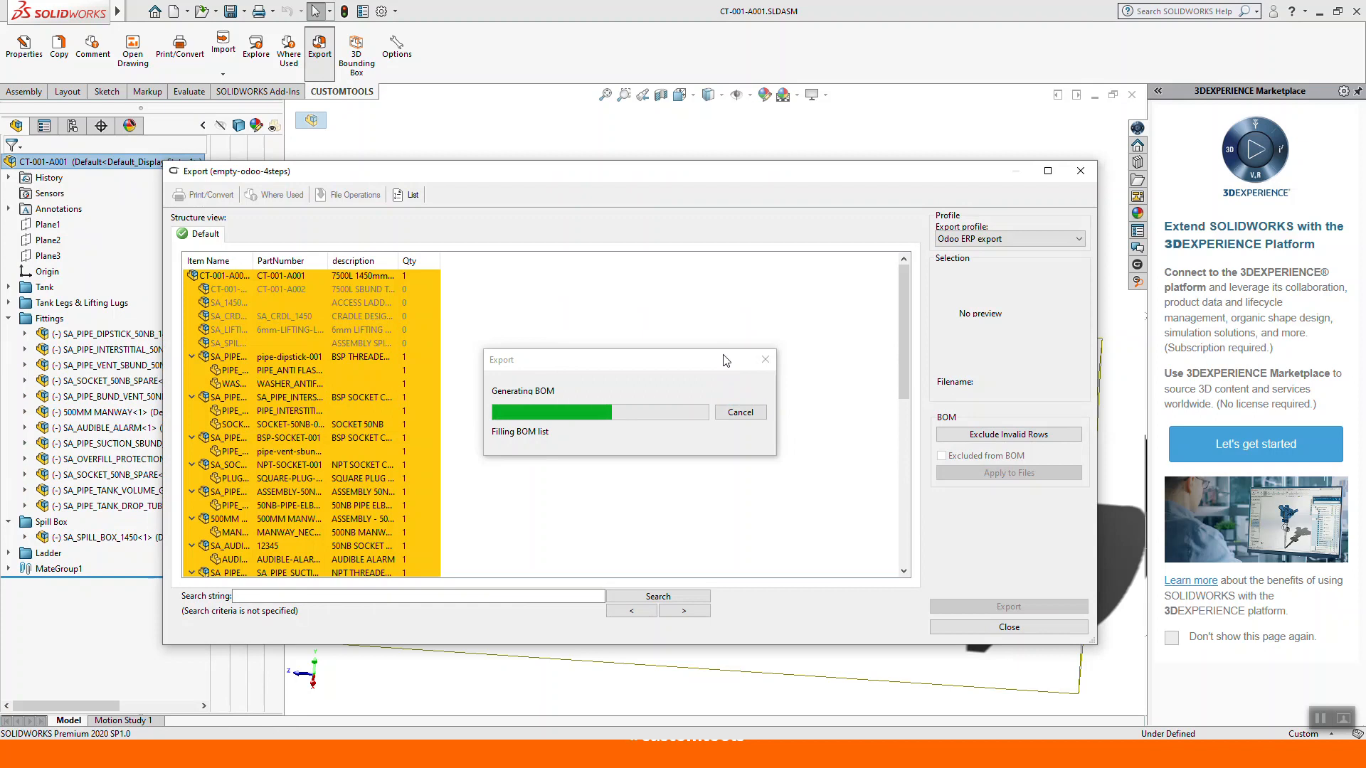
# Review the regenerated export structure, including the audible alarm's row and the previews of CT-001-A001.SLDASM and SOCKET_50NB.SLDPRT.
pyautogui.scroll(-1, 725, 360)
pyautogui.scroll(-8, 723, 355)
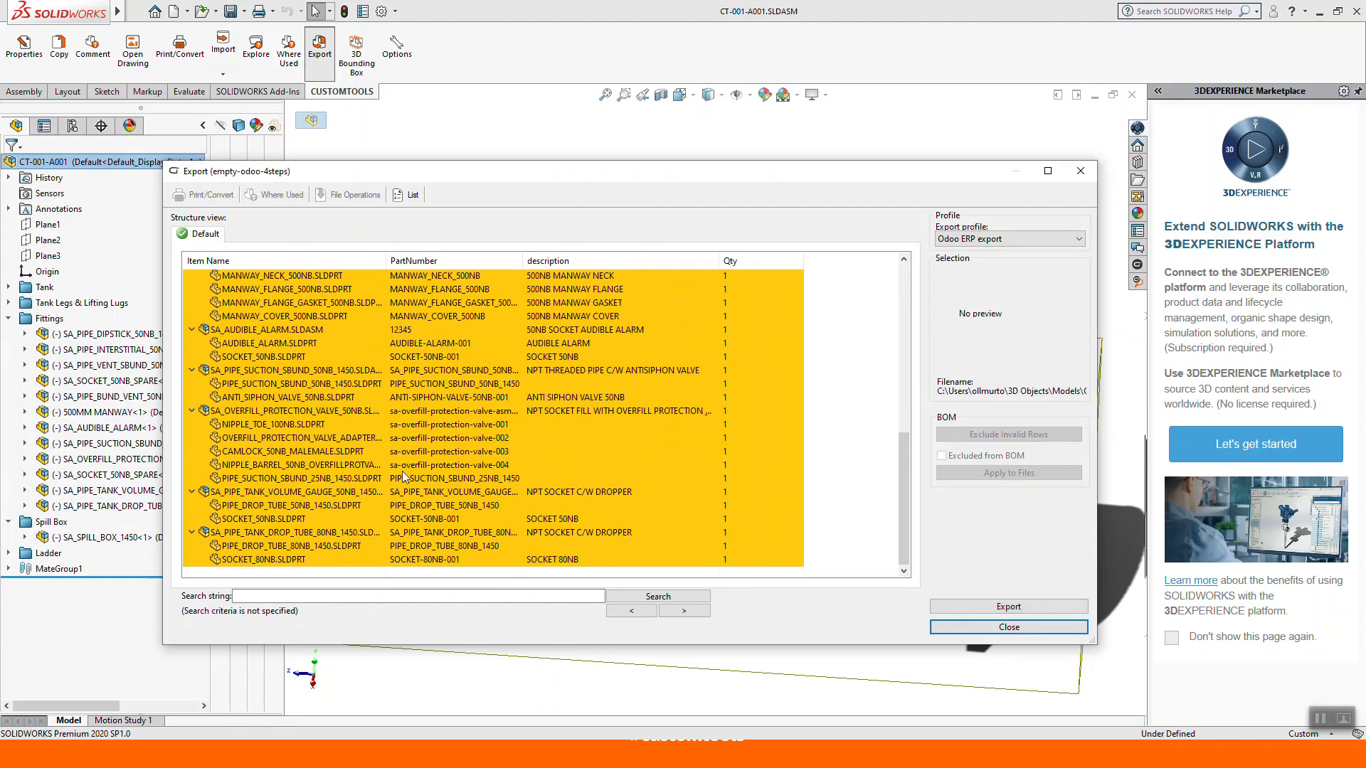
pyautogui.scroll(10, 402, 471)
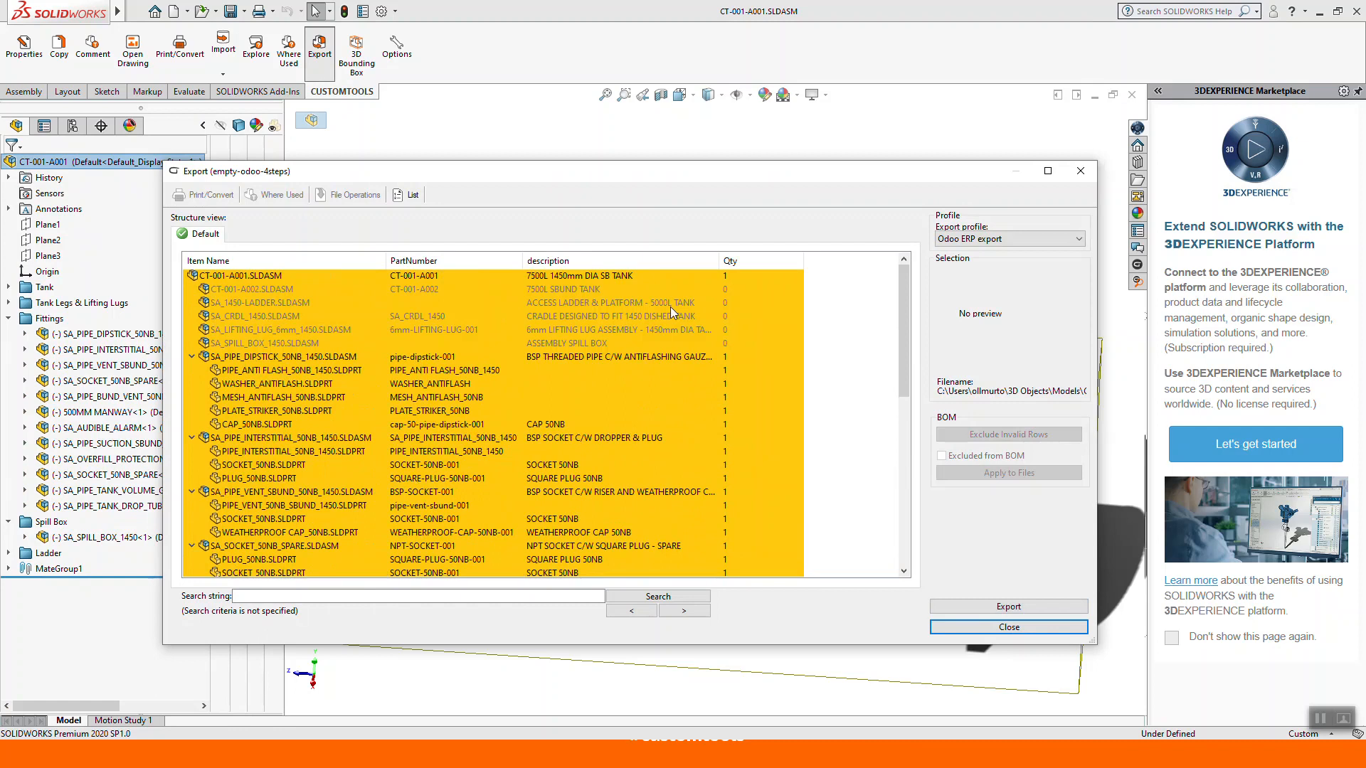
pyautogui.click(612, 276)
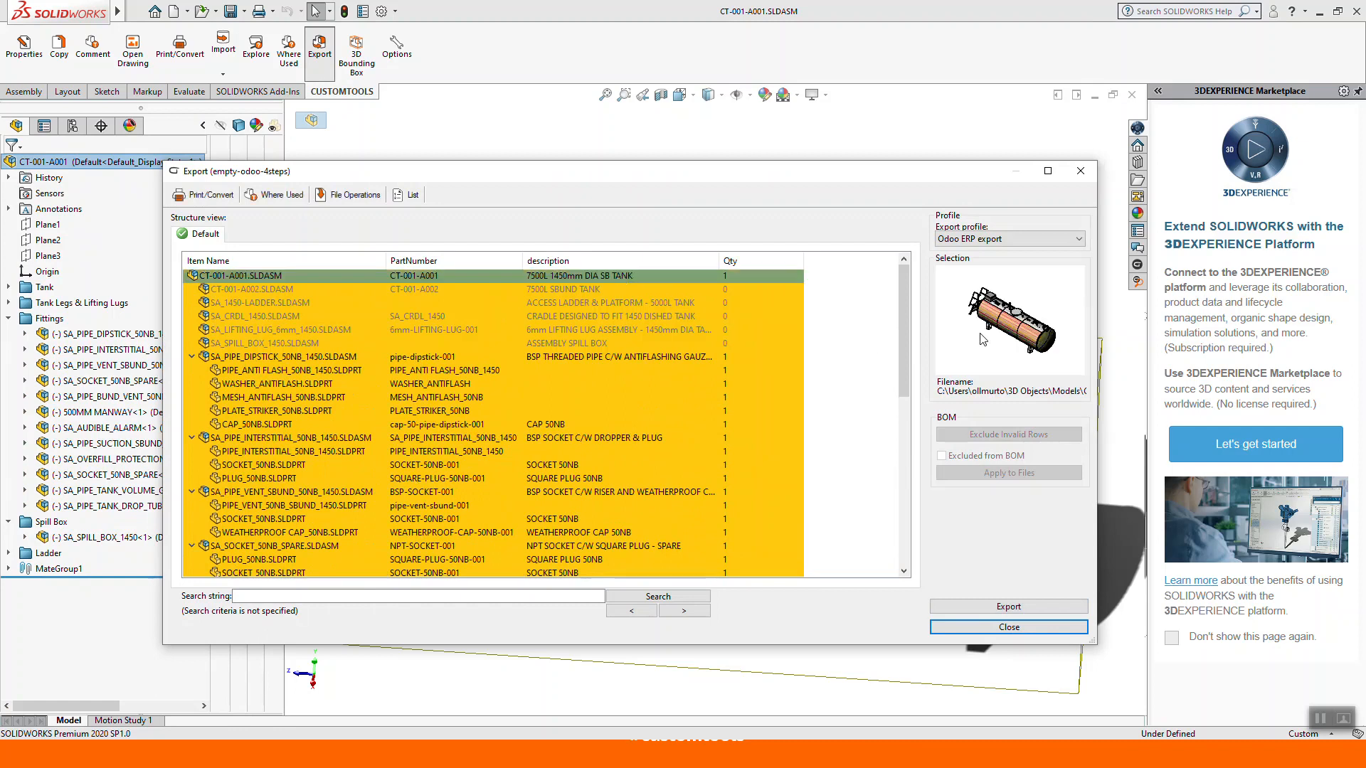
pyautogui.click(552, 467)
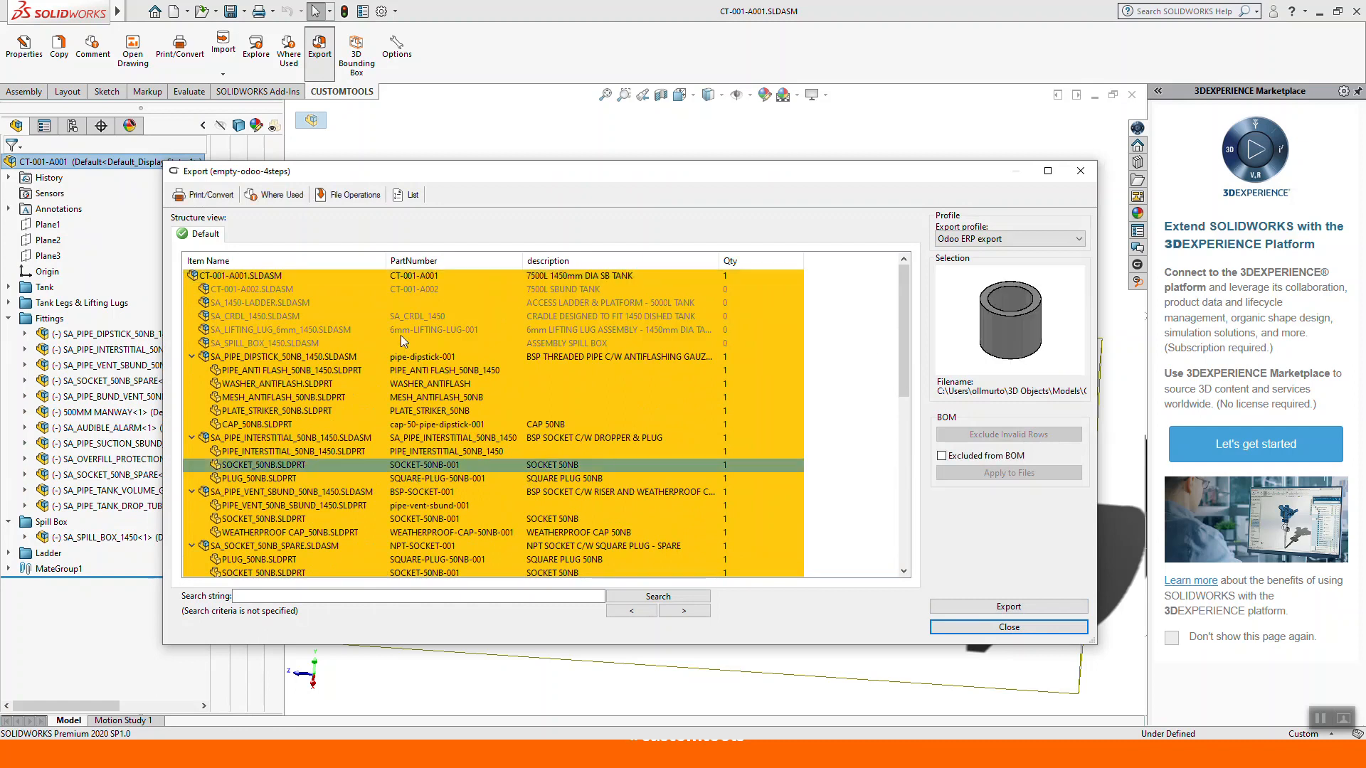
pyautogui.click(575, 288)
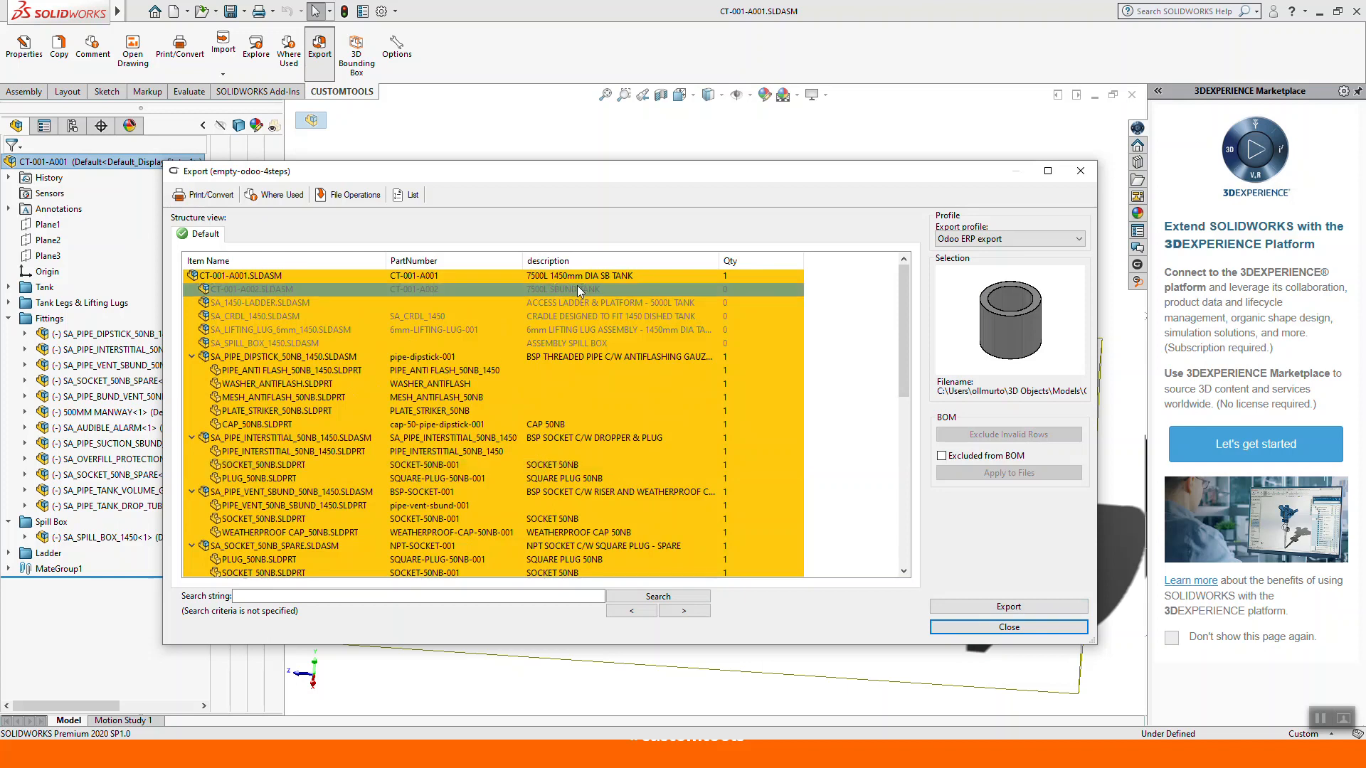
# Examine the rows excluded from the BOM in the export structure, from CT-001-A002.SLDASM to SA_SPILL_BOX_1450.SLDASM, with their previews and quantities.
pyautogui.press('Down')
pyautogui.press('Down')
pyautogui.press('Down')
pyautogui.press('Down')
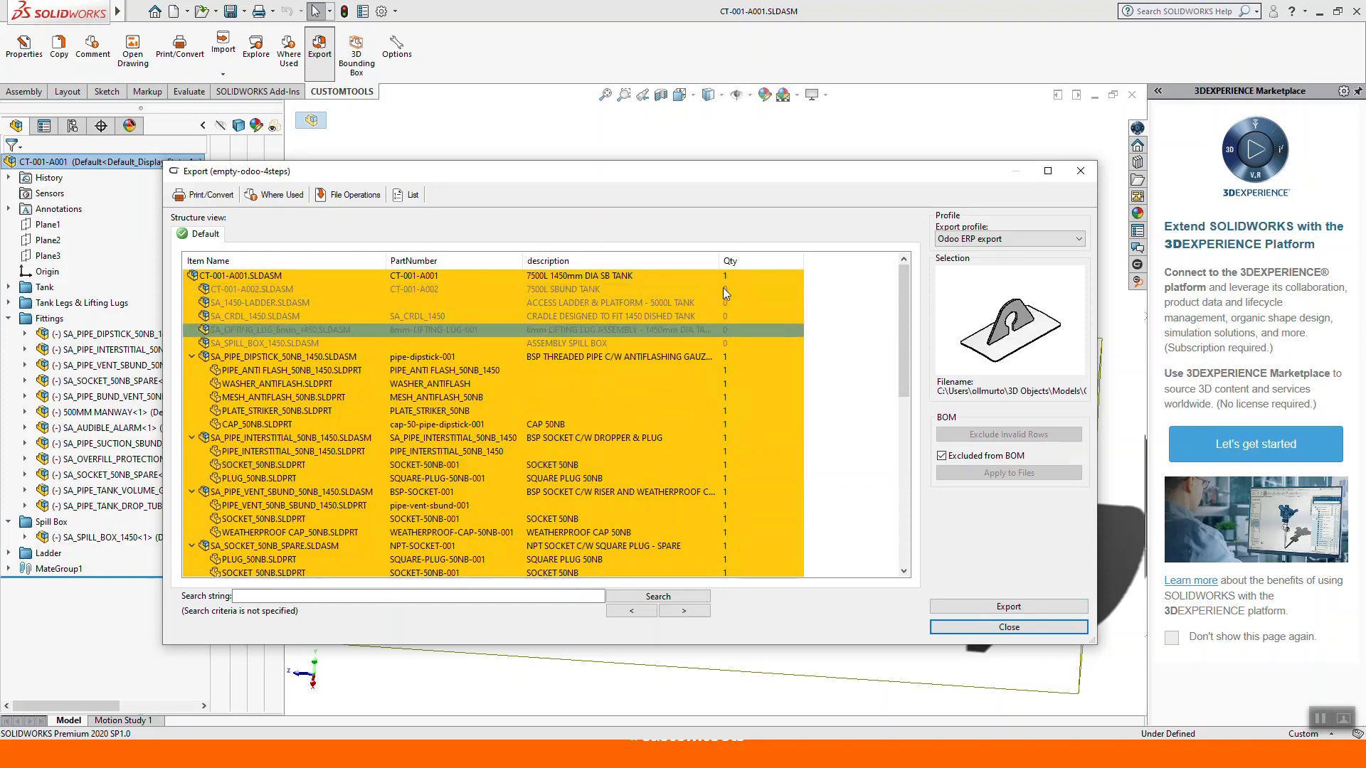
pyautogui.press('Up')
pyautogui.press('Up')
pyautogui.press('Up')
pyautogui.press('Up')
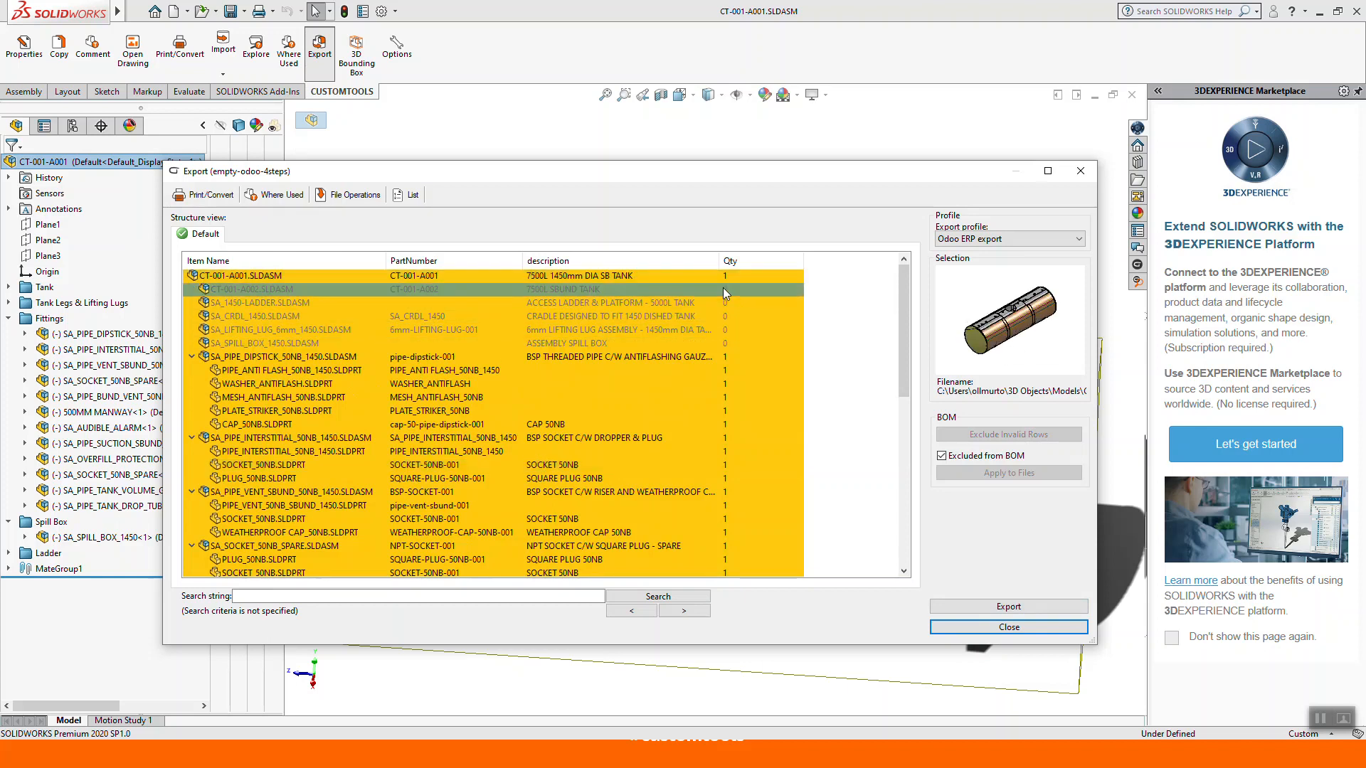
pyautogui.press('Down')
pyautogui.press('Down')
pyautogui.press('Down')
pyautogui.press('Down')
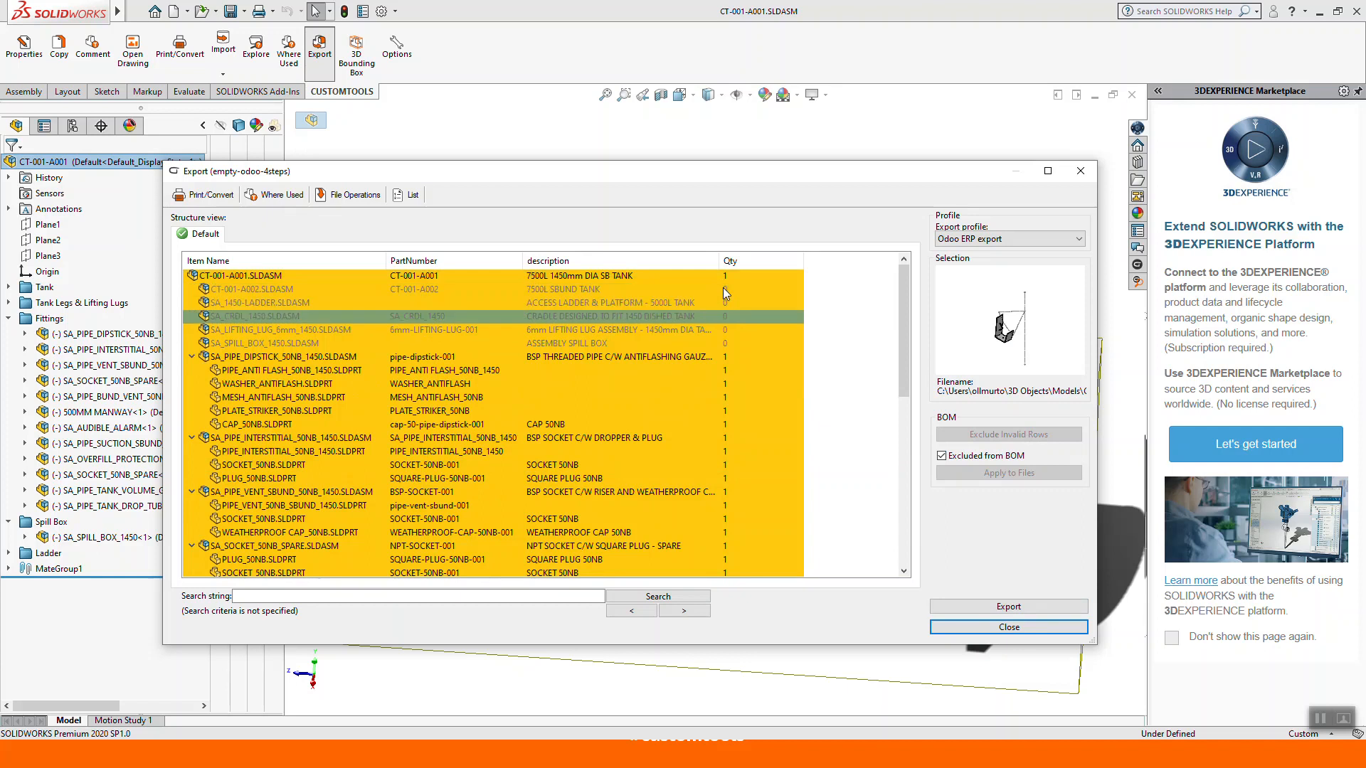
pyautogui.press('Up')
pyautogui.press('Up')
pyautogui.press('Up')
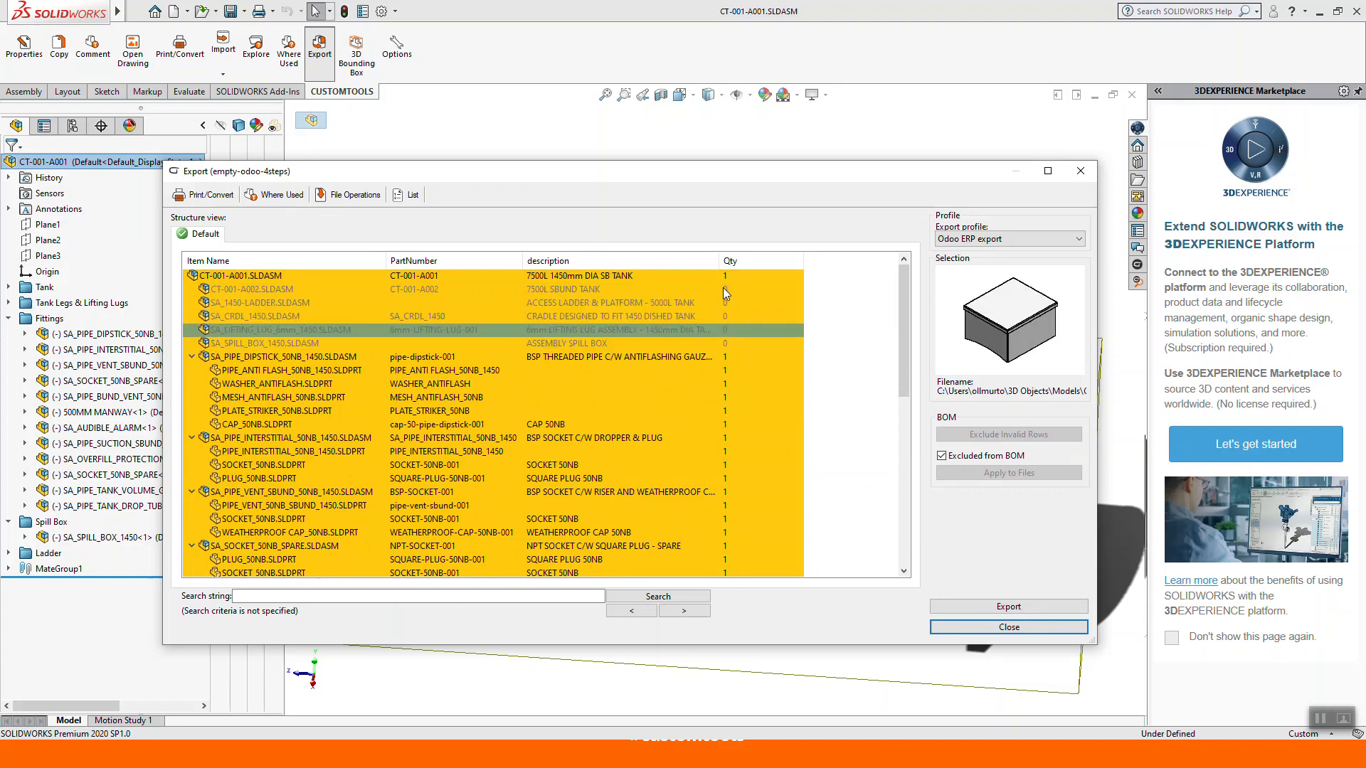
pyautogui.press('Up')
pyautogui.press('Up')
pyautogui.press('Up')
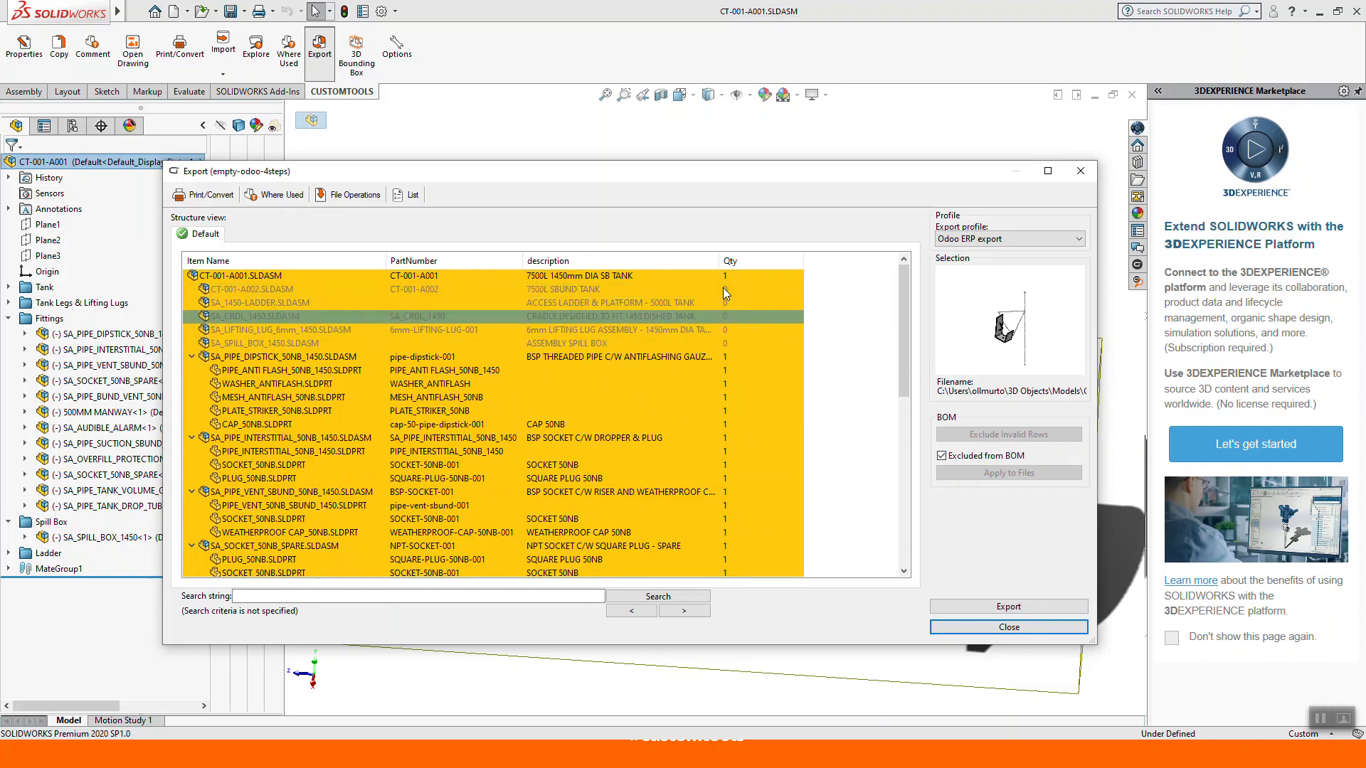
pyautogui.press('Down')
pyautogui.press('Down')
pyautogui.press('Down')
pyautogui.press('Up')
pyautogui.press('Up')
pyautogui.press('Up')
pyautogui.press('Up')
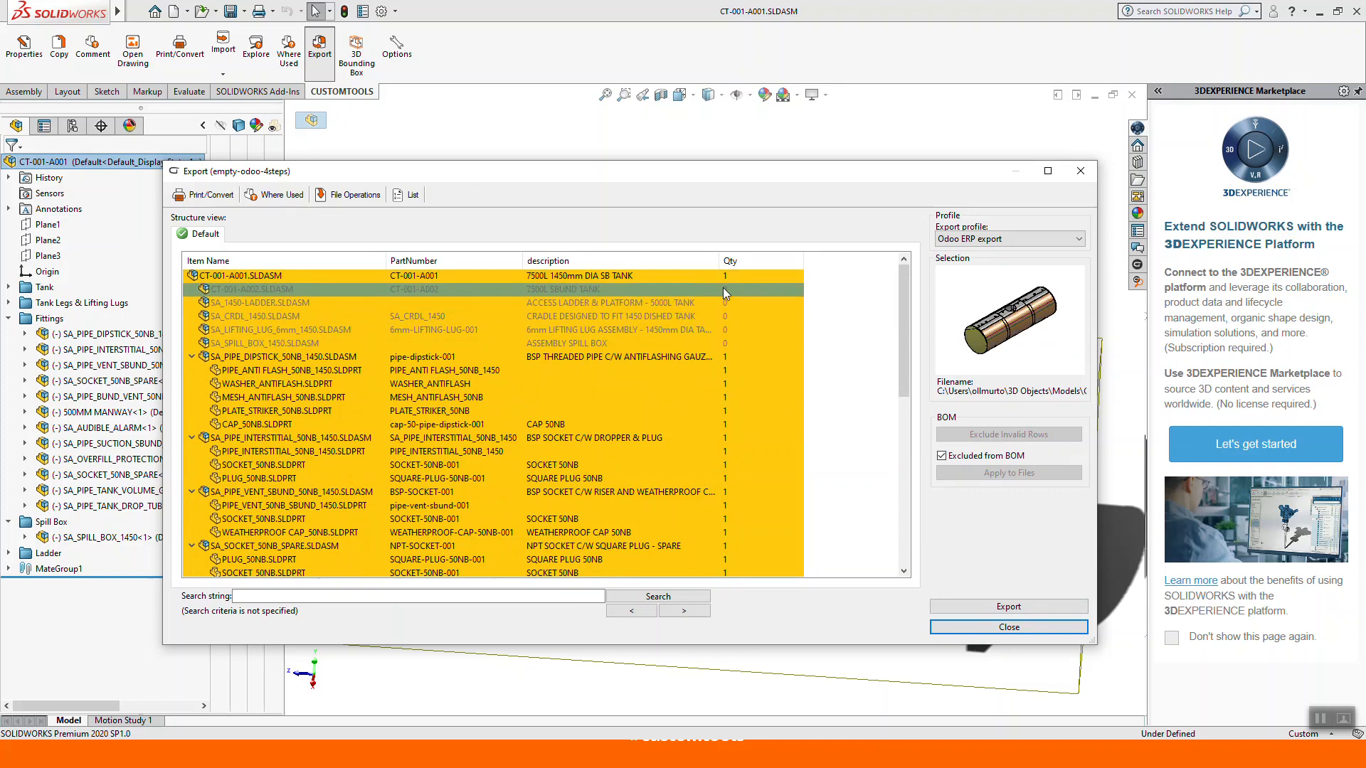
pyautogui.press('Down')
pyautogui.press('Down')
pyautogui.press('Down')
pyautogui.press('Down')
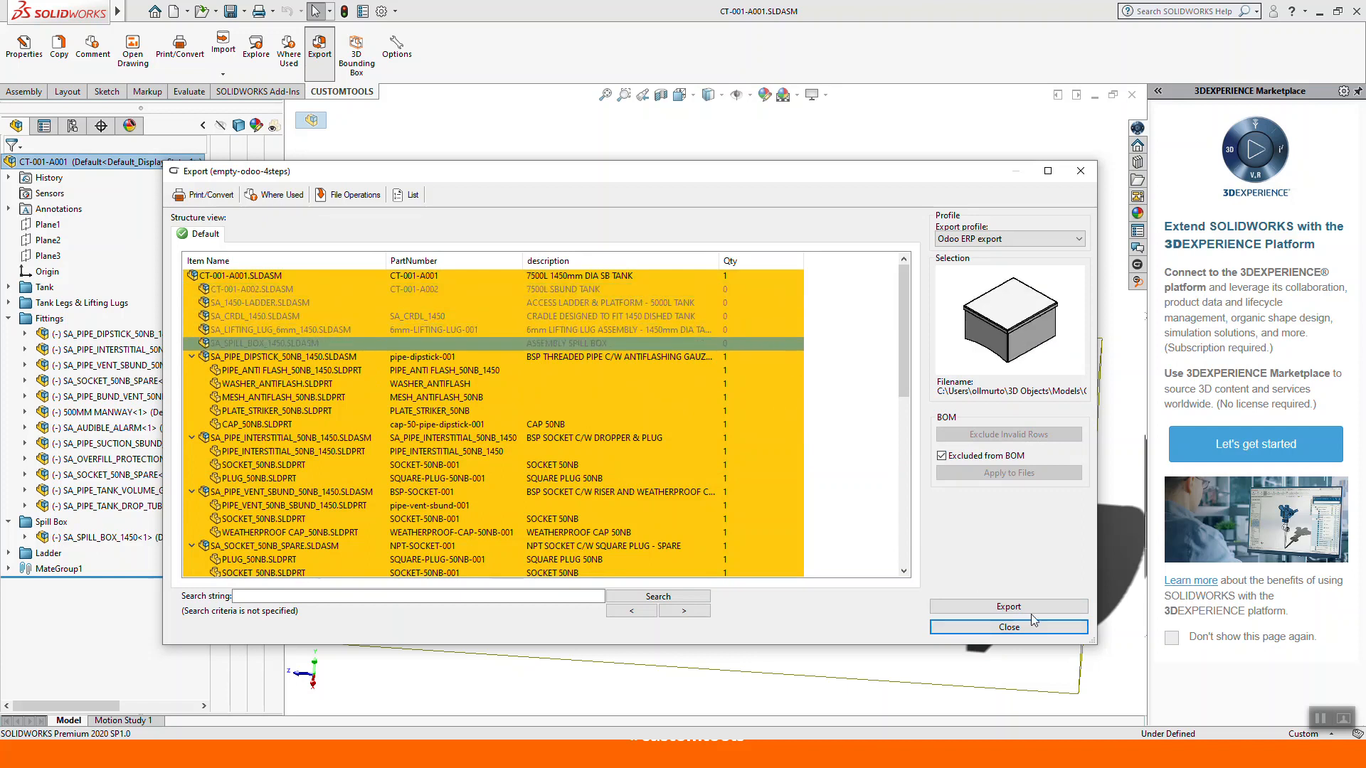
# Export the tank assembly's items and BOM to the ERP, then switch to Odoo in the browser and reload the Products list.
pyautogui.click(993, 610)
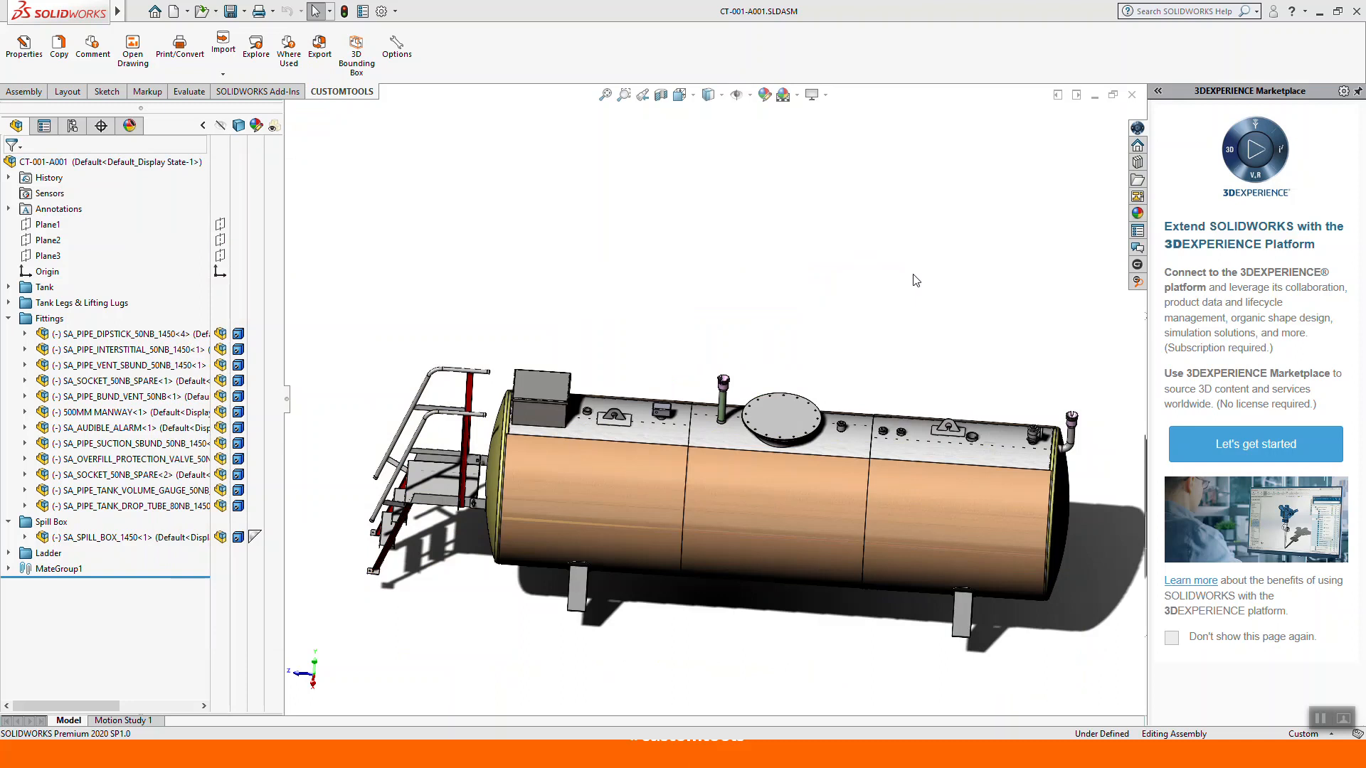
pyautogui.hotkey('alt', 'Tab')
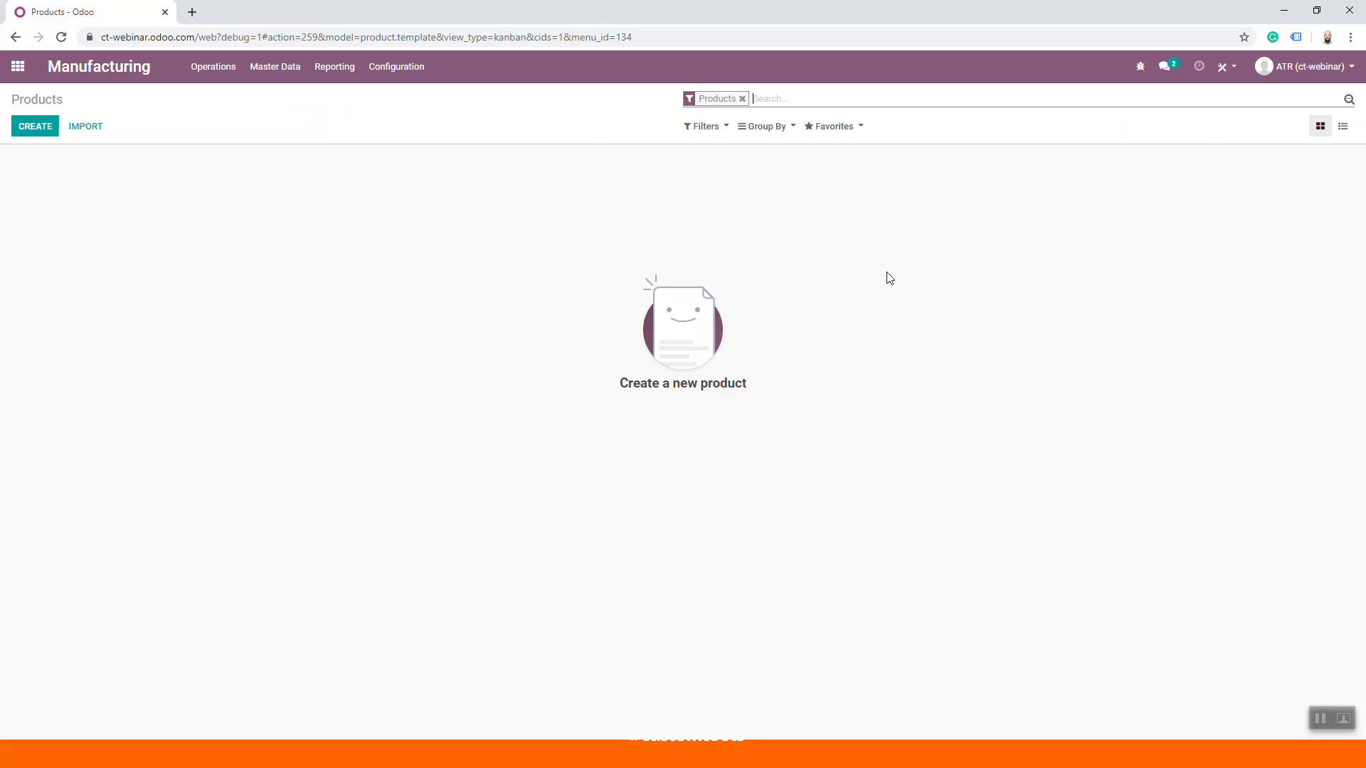
pyautogui.click(275, 66)
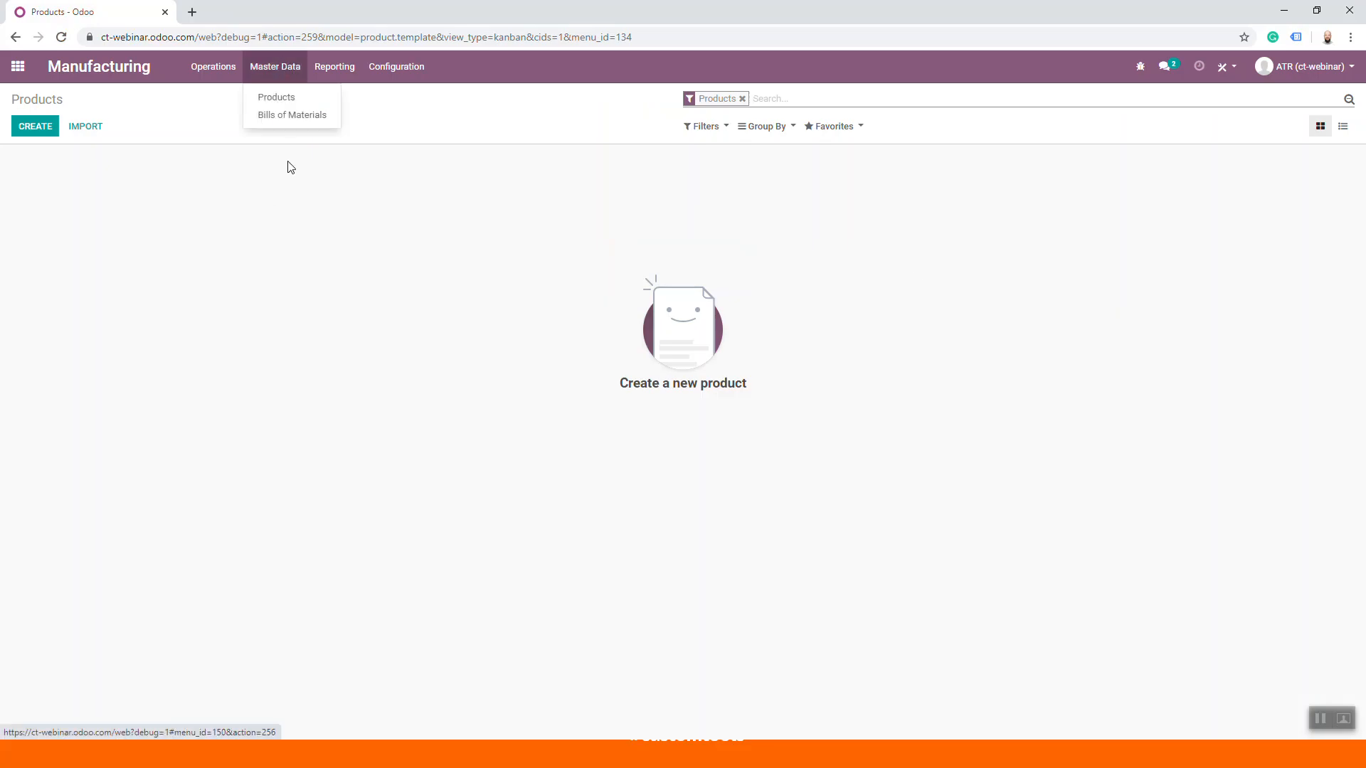
pyautogui.click(75, 57)
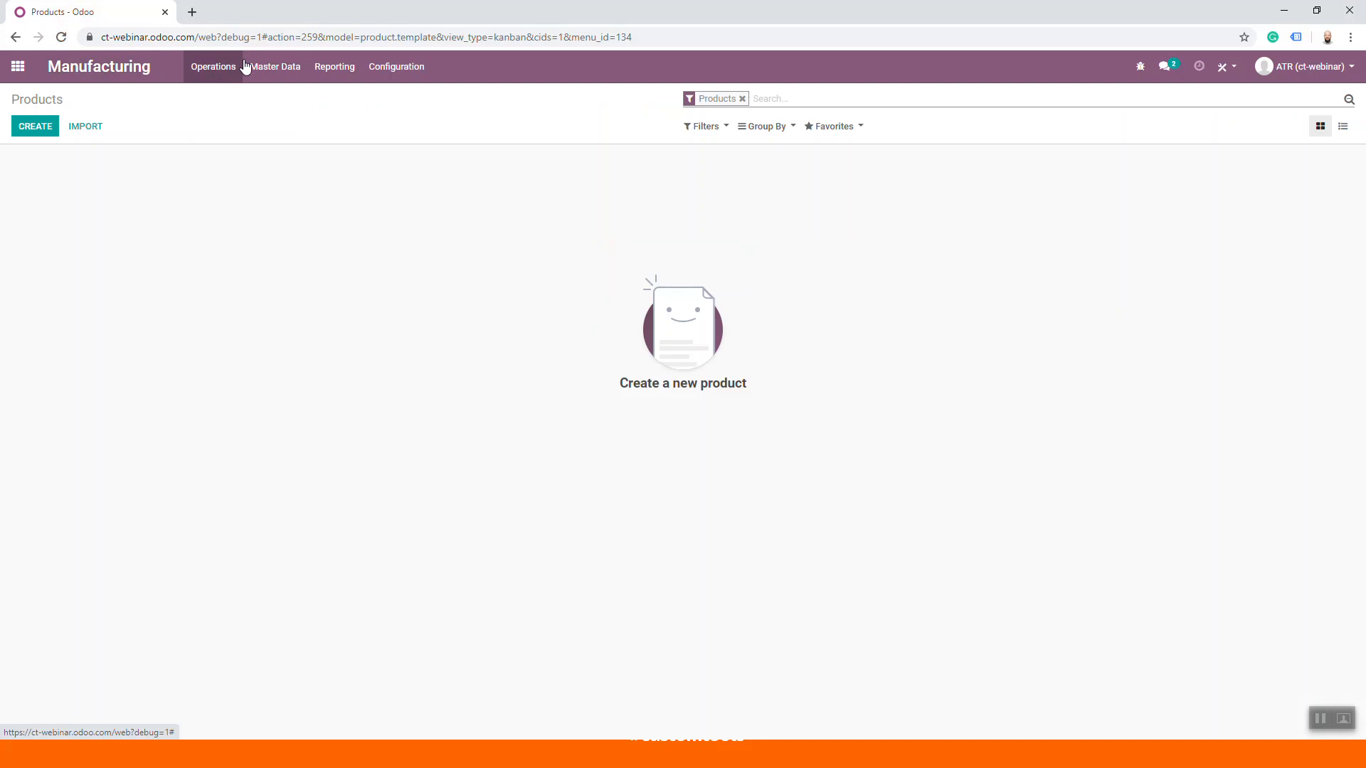
pyautogui.click(62, 37)
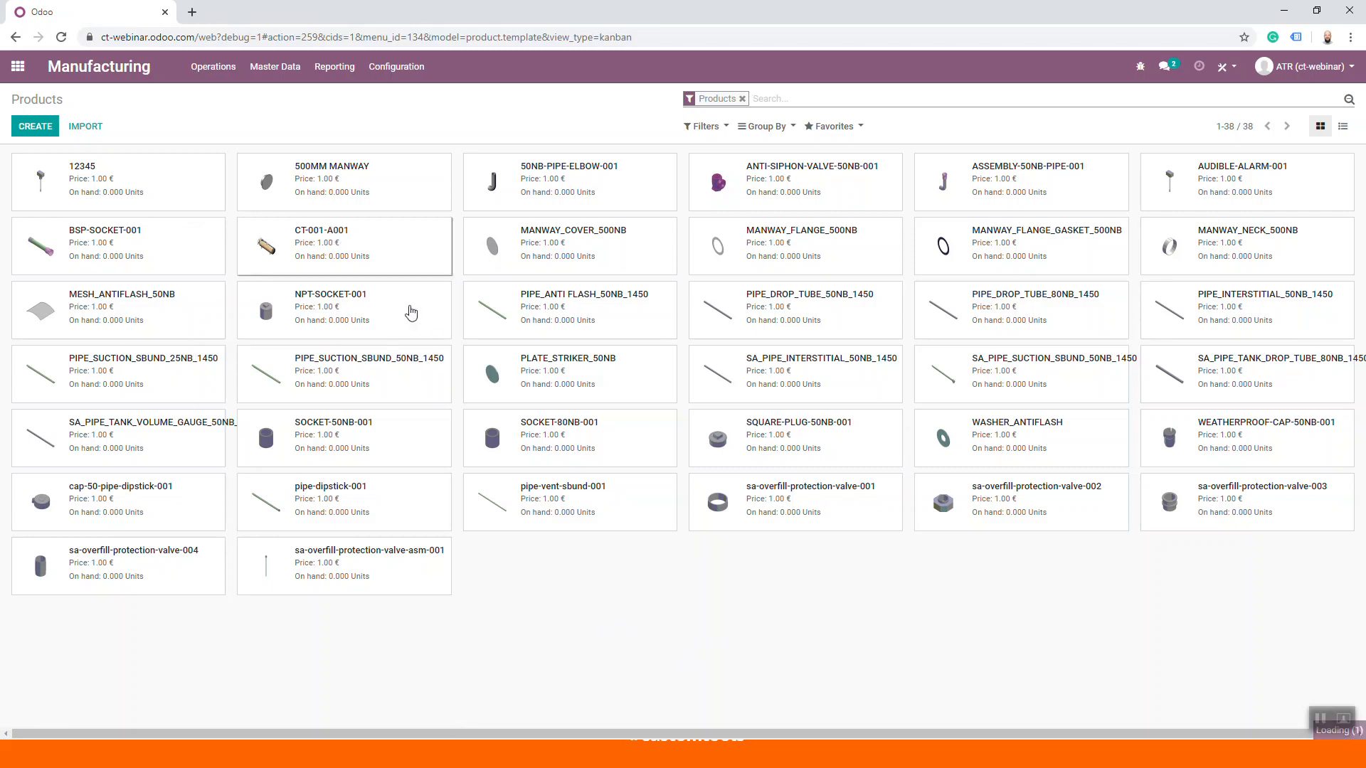
# Open the CT-001-A001 product in Odoo and check its name and internal notes.
pyautogui.click(335, 245)
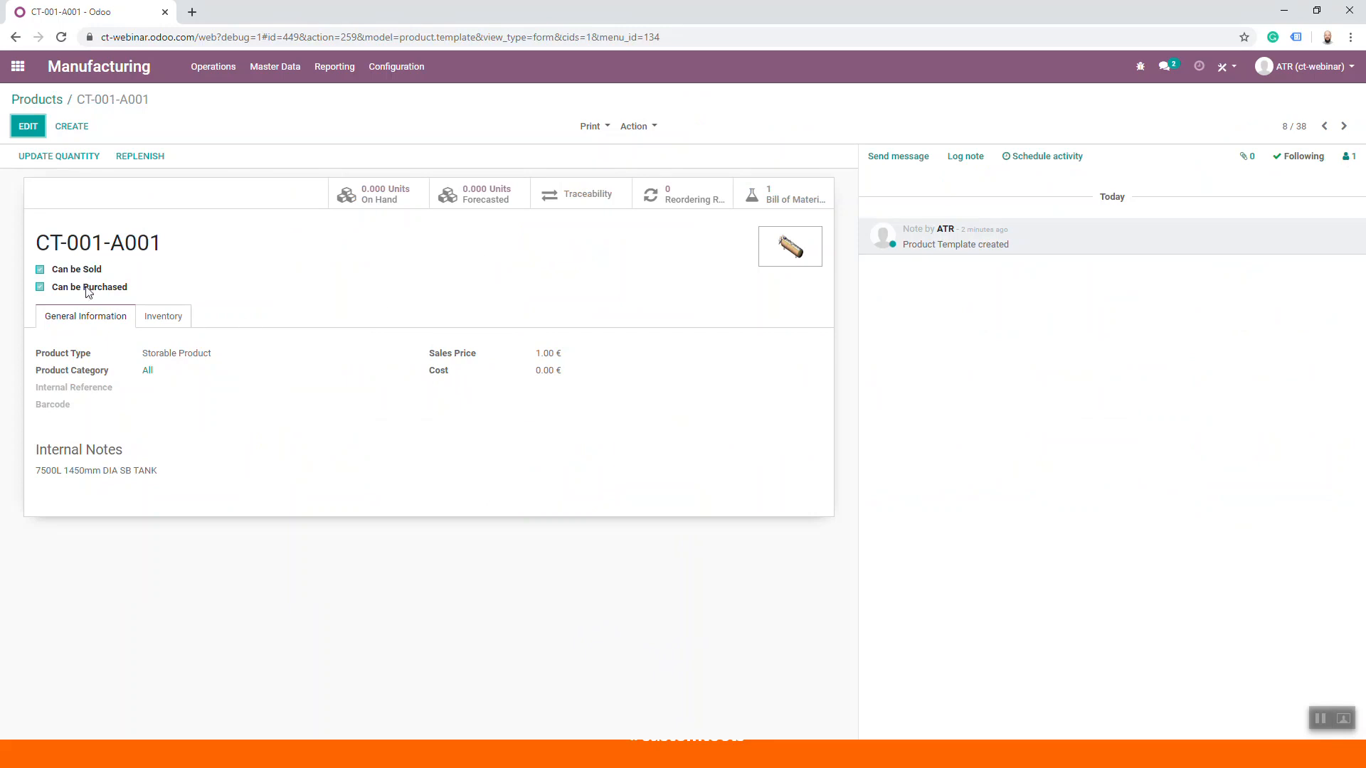
pyautogui.moveTo(38, 243); pyautogui.dragTo(161, 243)
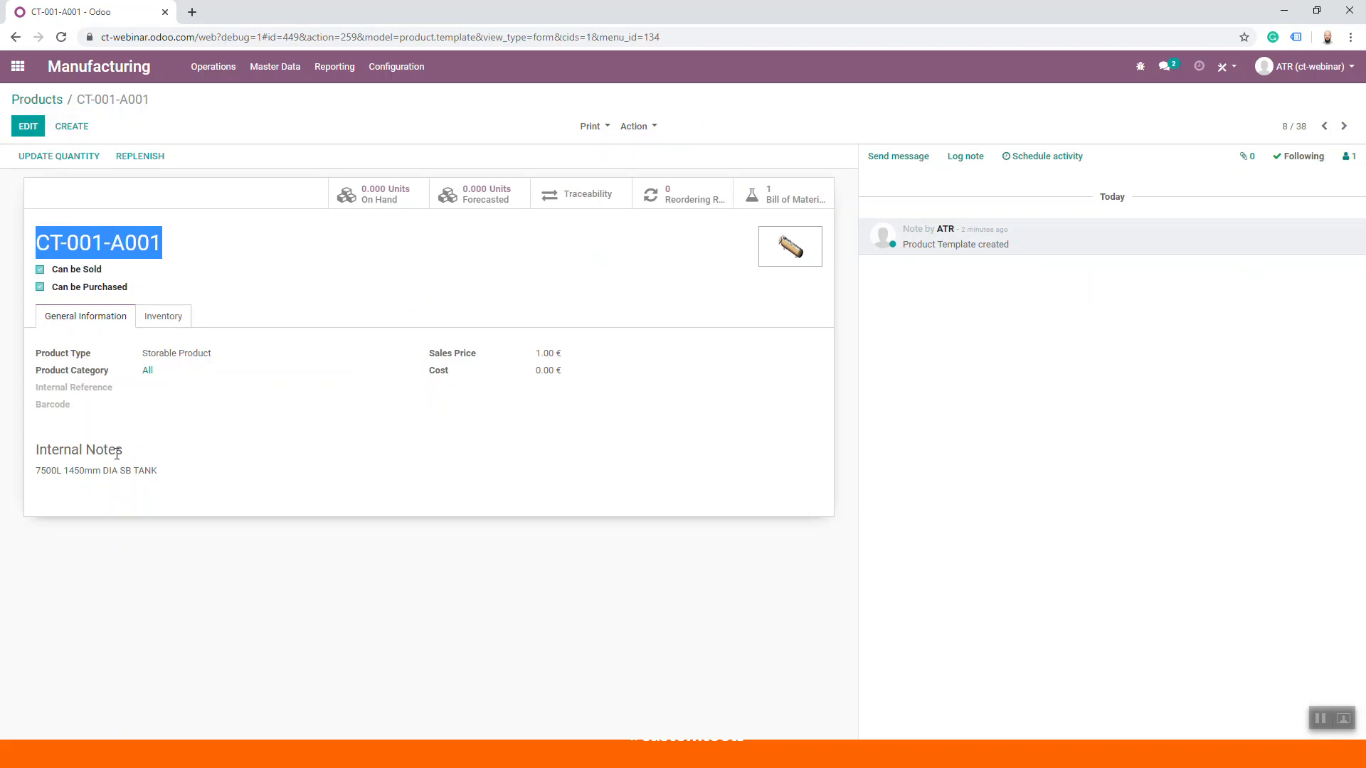
pyautogui.moveTo(36, 470); pyautogui.dragTo(196, 473)
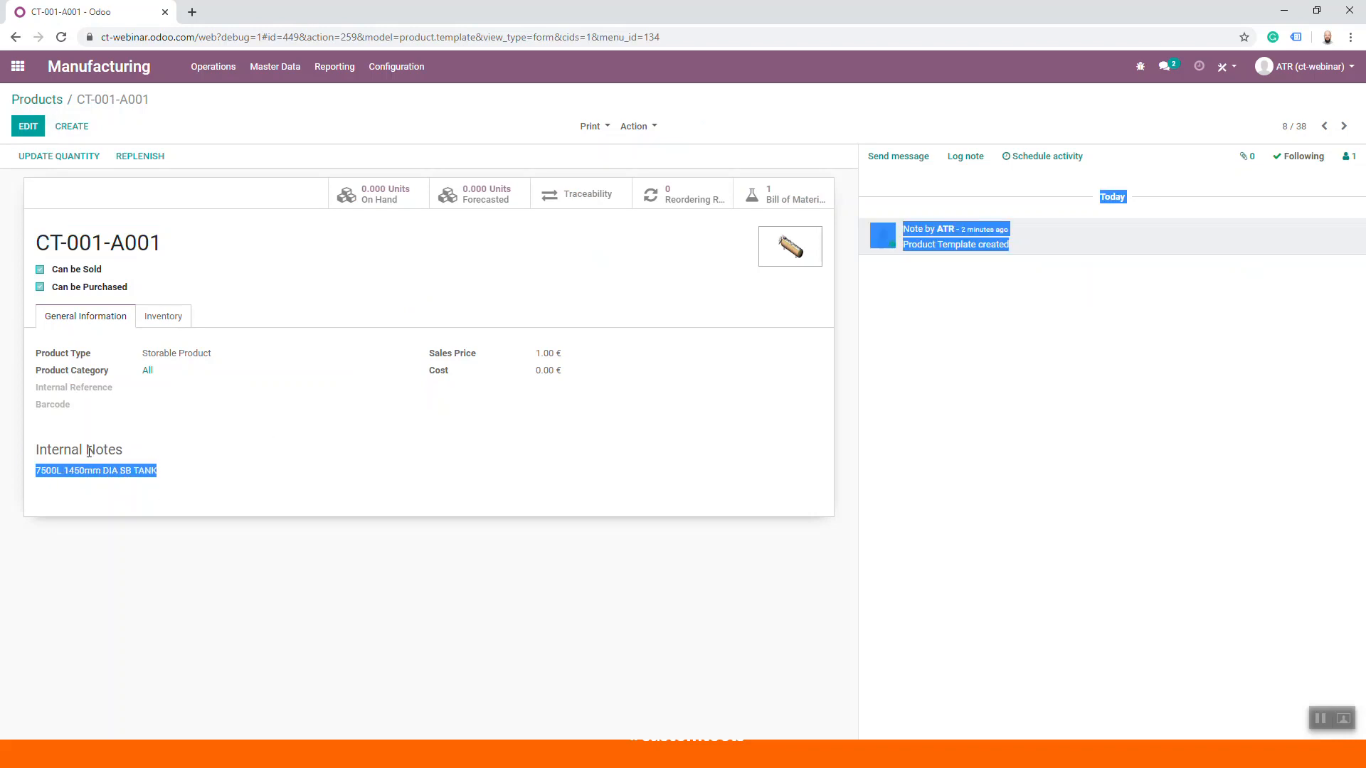
pyautogui.click(138, 478)
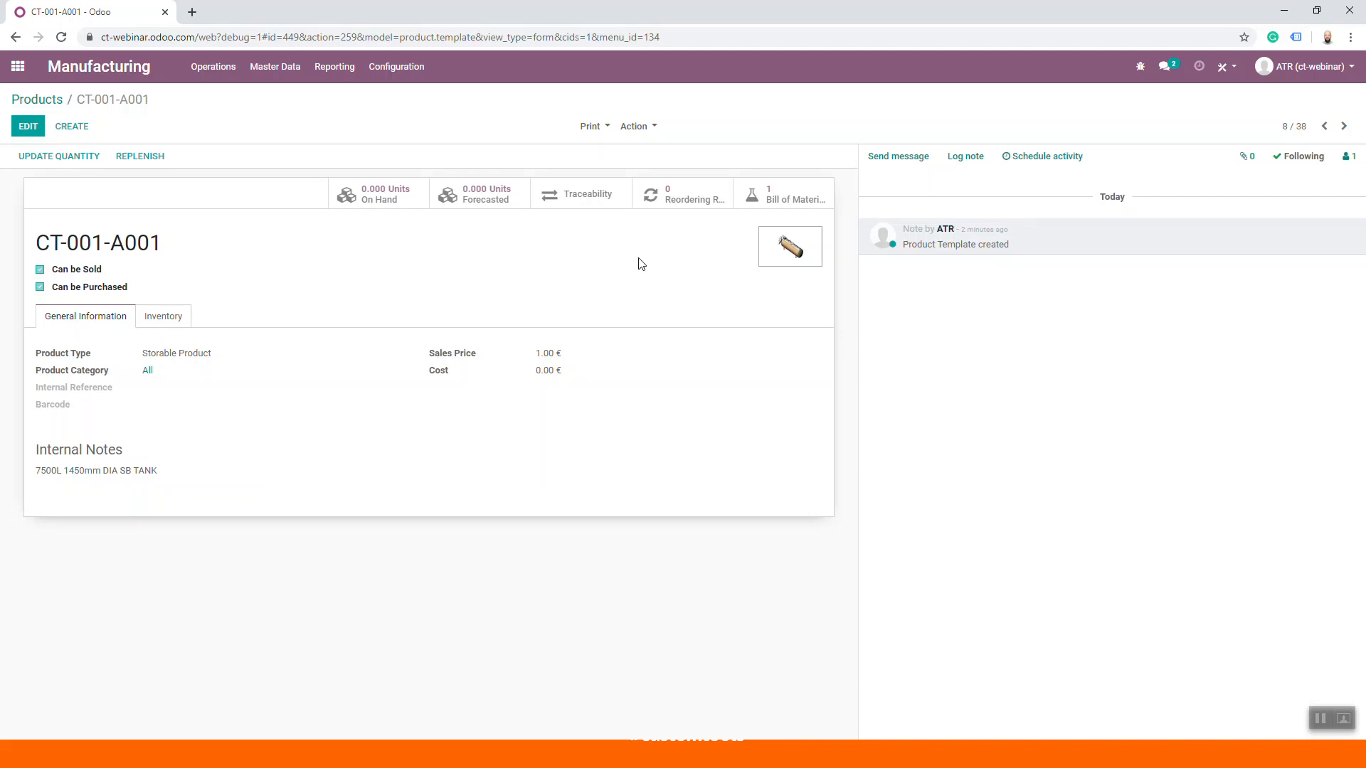
# View the bill of materials of CT-001-A001 and open its component PIPE_ANTI FLASH_50NB_1450 as a product.
pyautogui.click(786, 199)
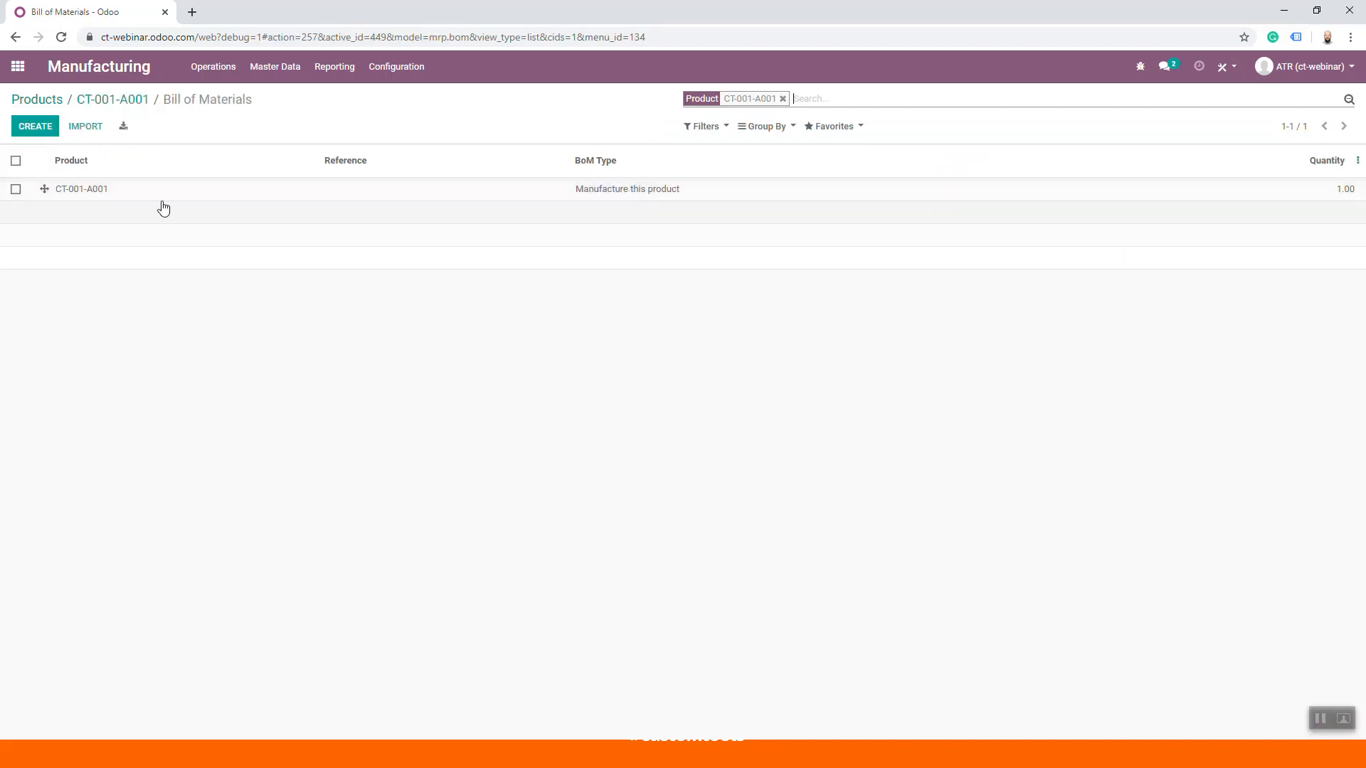
pyautogui.click(103, 188)
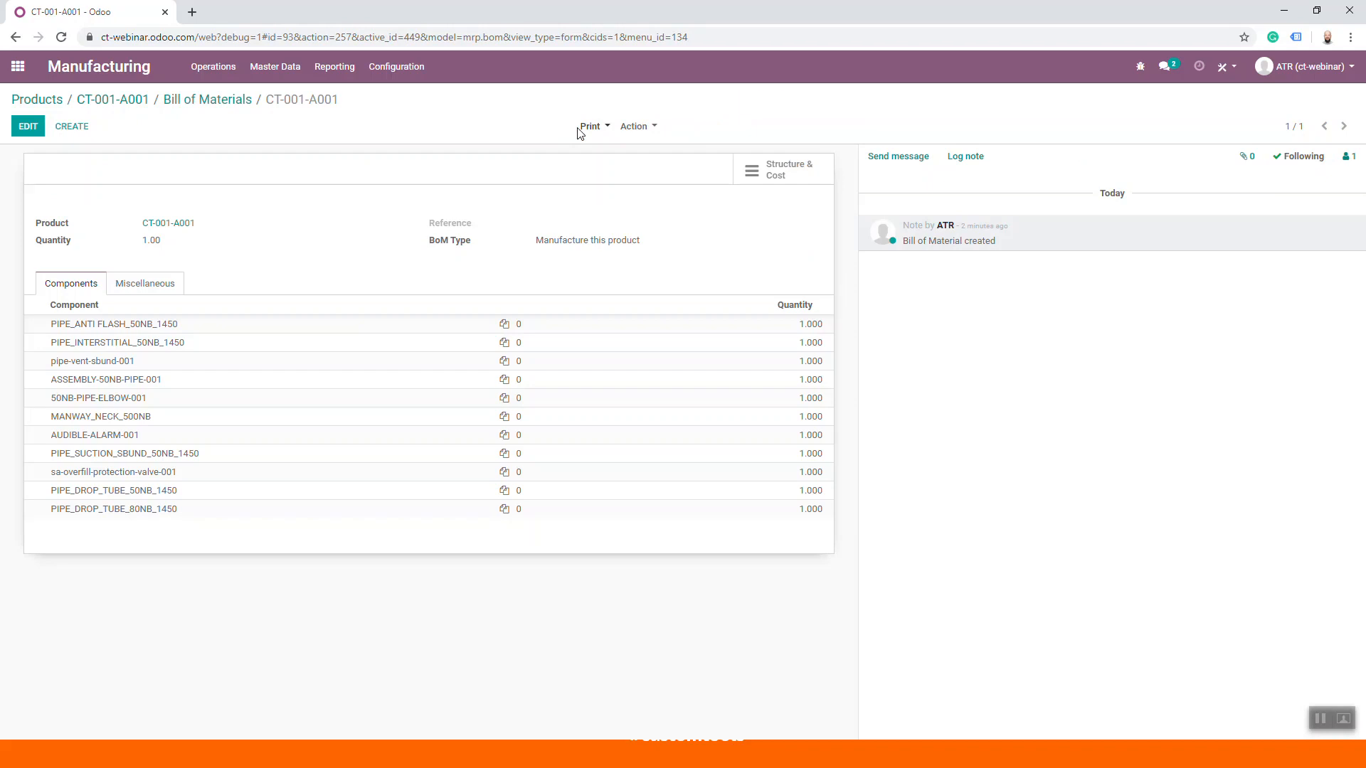
pyautogui.click(166, 325)
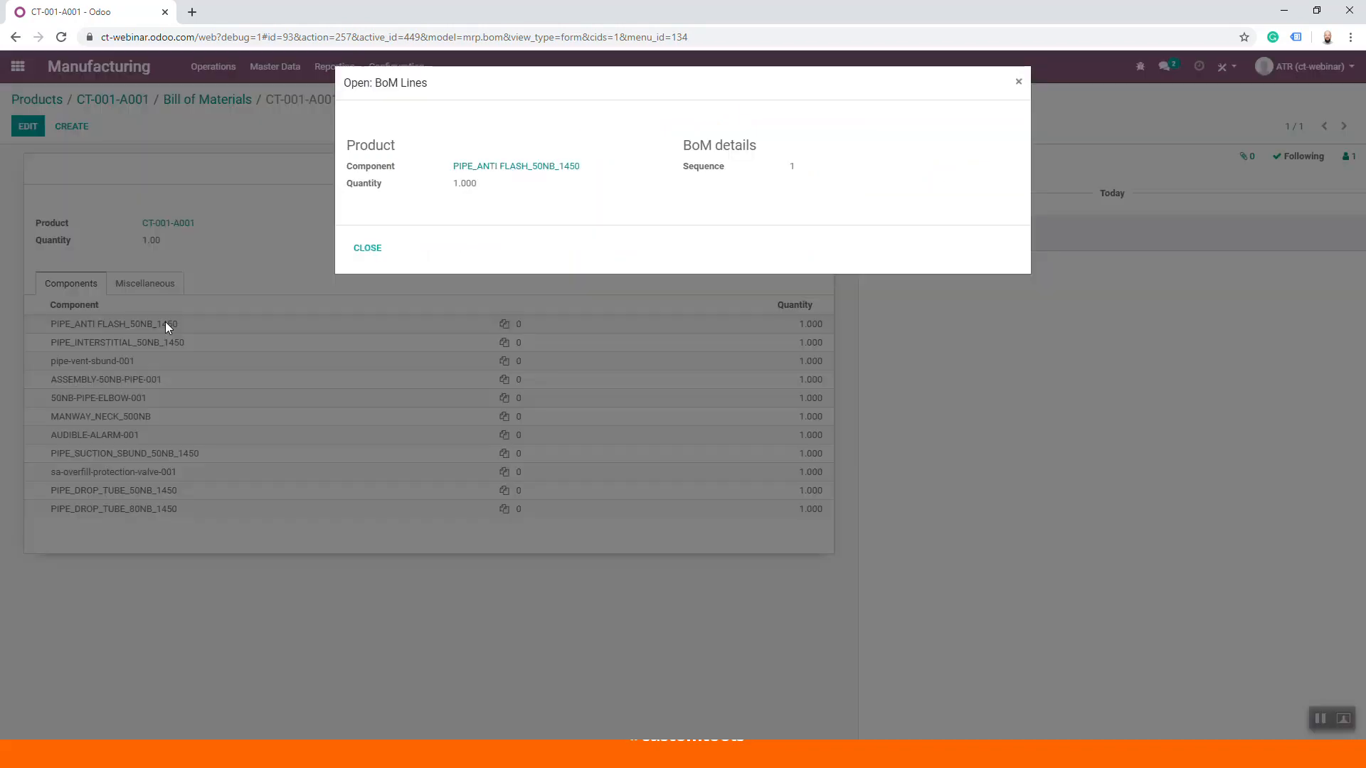
pyautogui.click(543, 168)
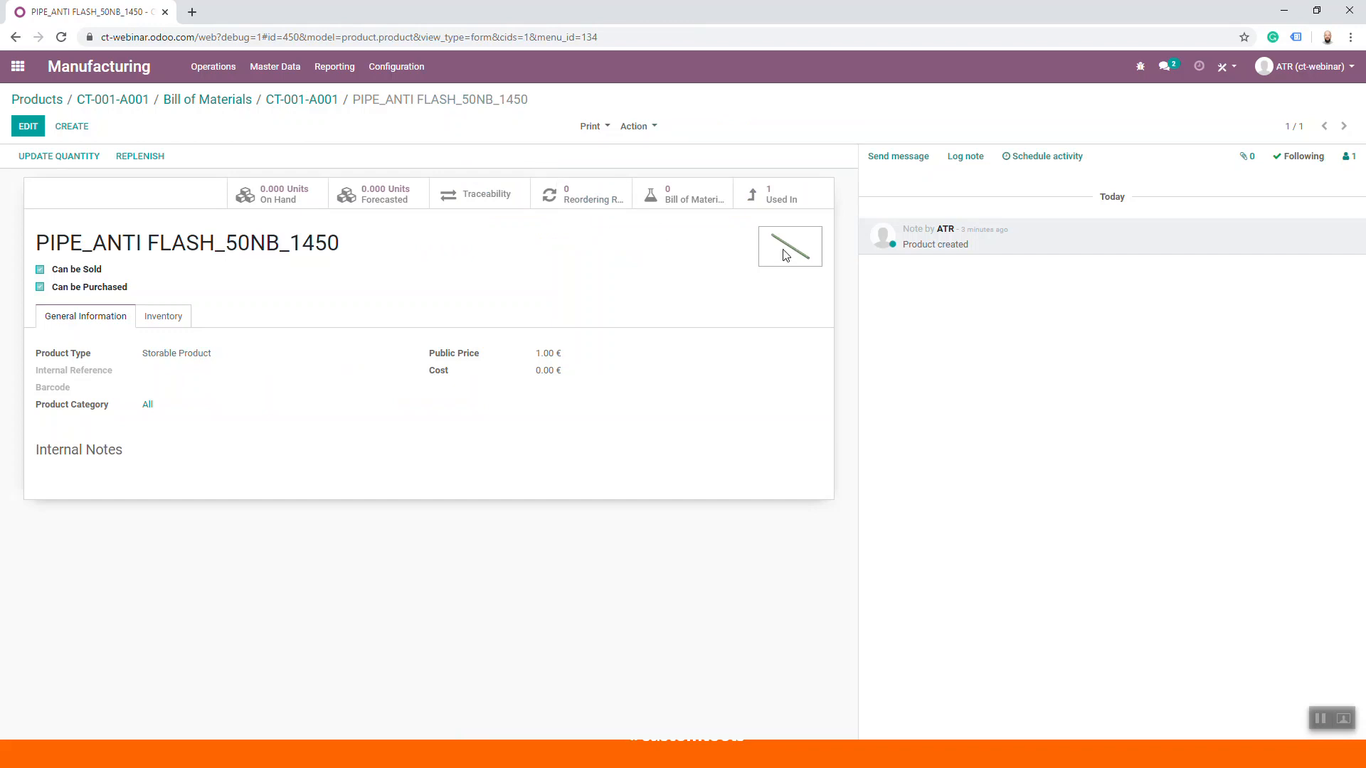
# Check where PIPE_ANTI FLASH_50NB_1450 is used and open the parent bill of materials, CT-001-A001.
pyautogui.click(776, 203)
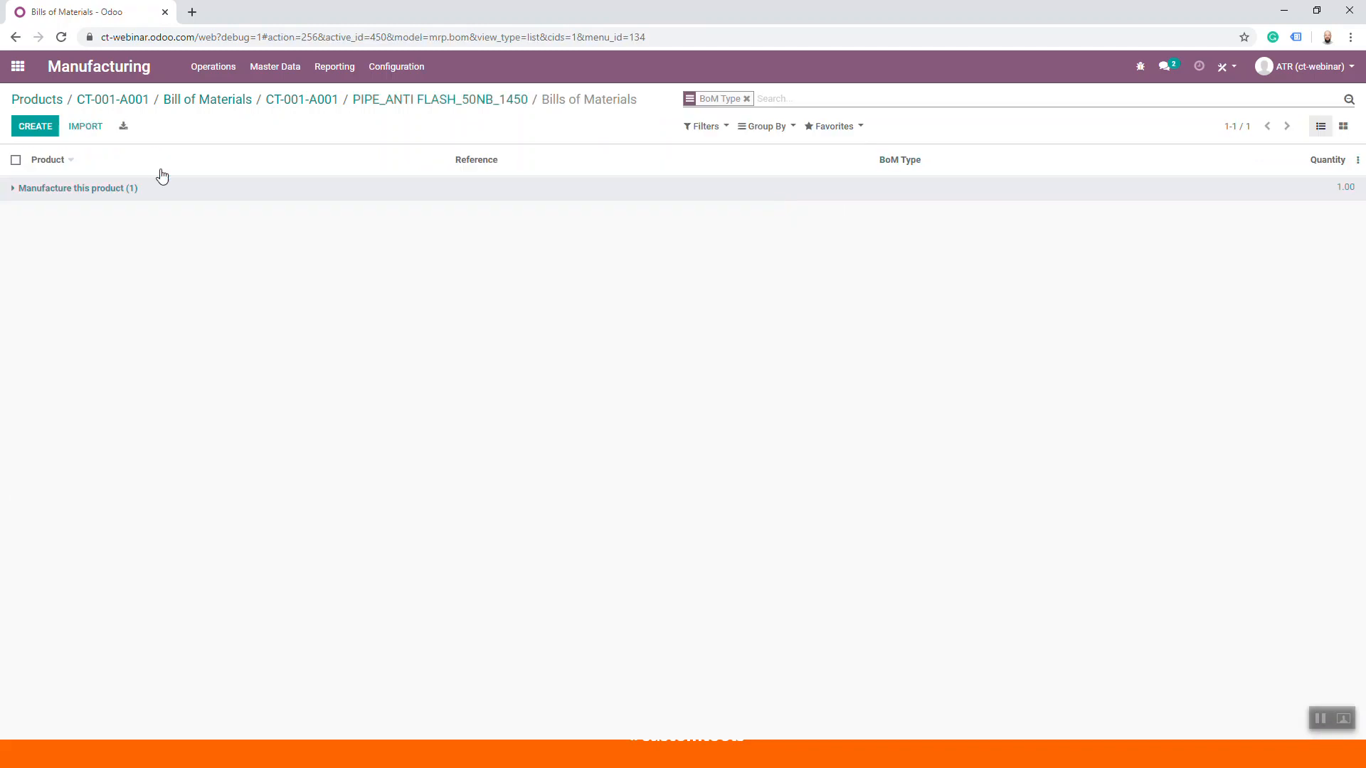
pyautogui.click(79, 189)
pyautogui.click(64, 211)
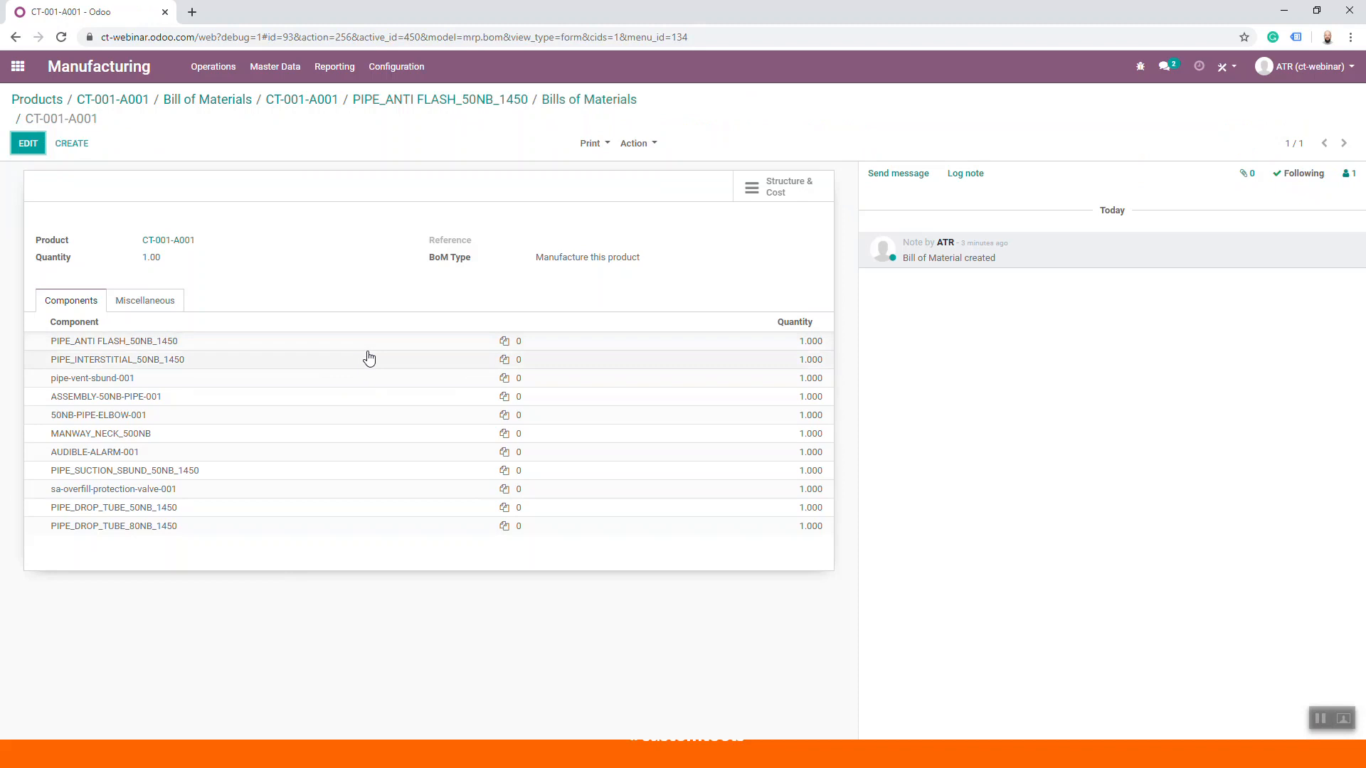
pyautogui.moveTo(369, 357)
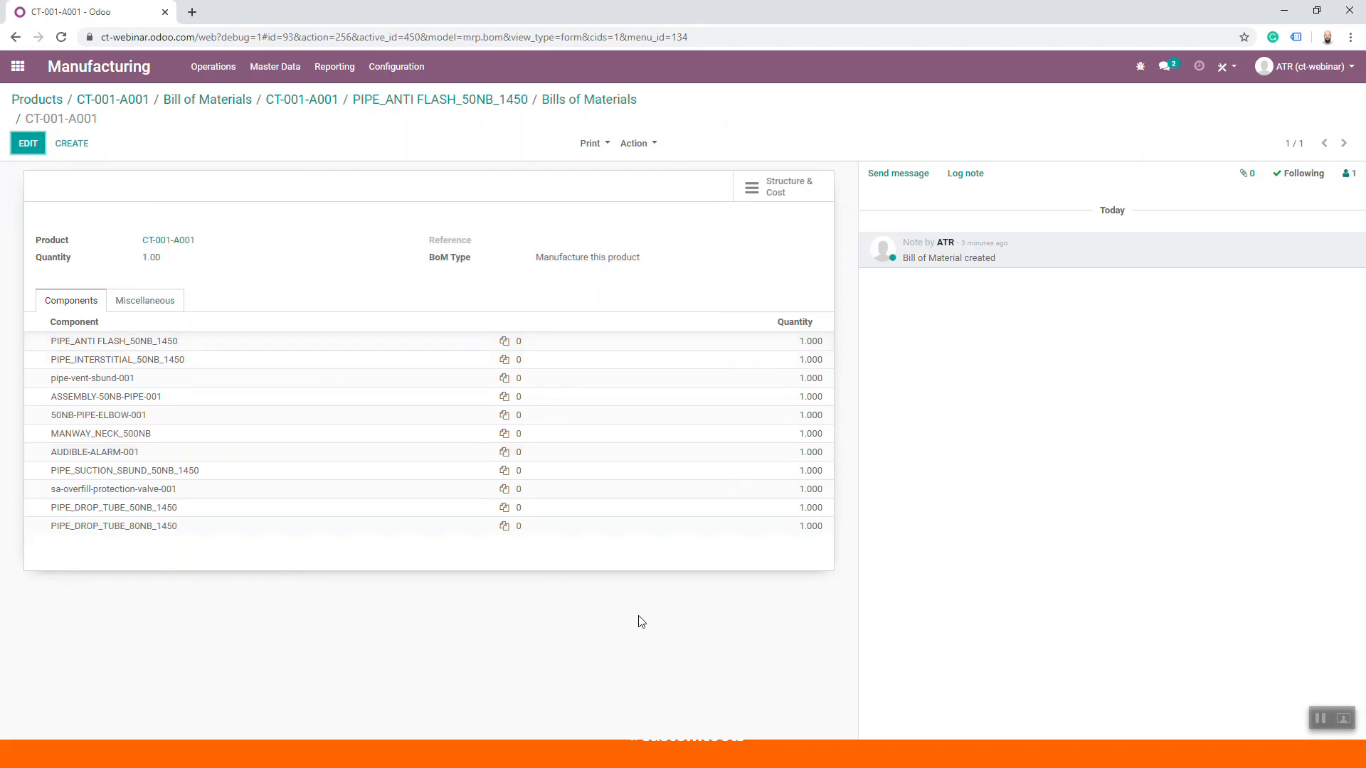